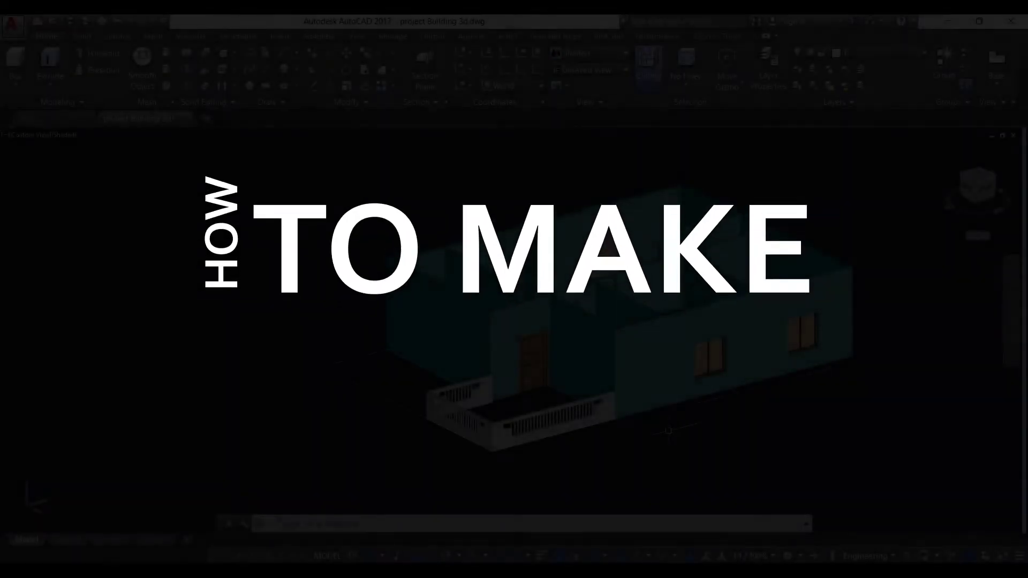
Step: Examine the 3D building models and the floor plan in the drawing, ending on the building with the porch railing
{"action": "scroll", "coordinate": [641, 432], "scroll_direction": "down", "scroll_amount": 2}
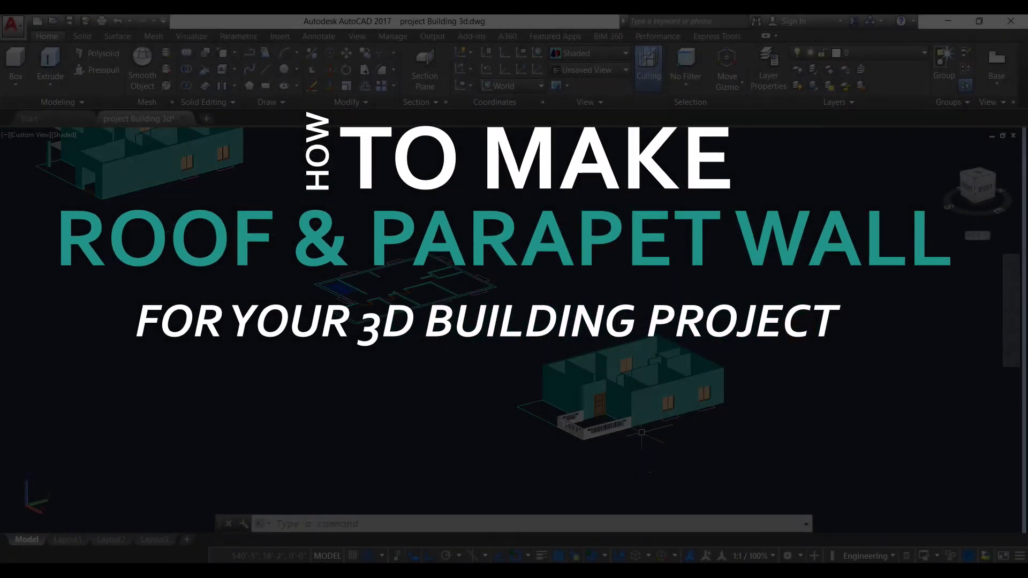
{"action": "scroll", "coordinate": [368, 367], "scroll_direction": "down", "scroll_amount": 2}
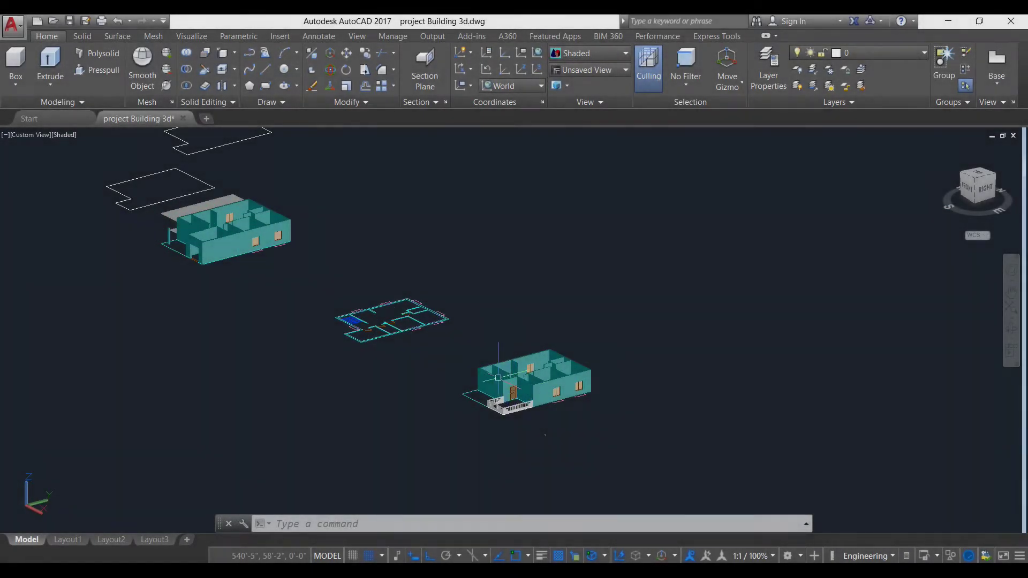
{"action": "scroll", "coordinate": [498, 377], "scroll_direction": "up", "scroll_amount": 4}
{"action": "scroll", "coordinate": [498, 378], "scroll_direction": "down", "scroll_amount": 3}
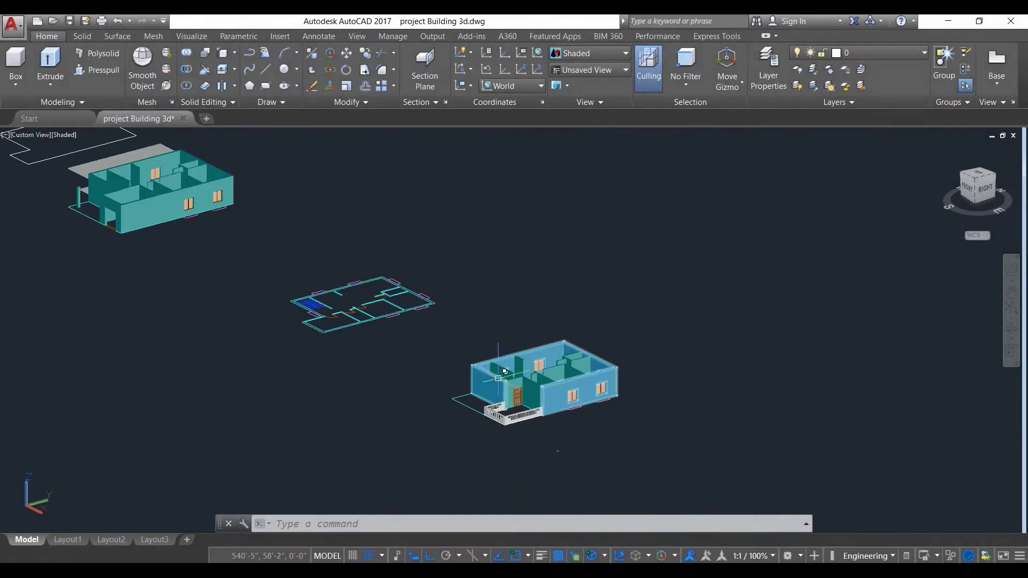
{"action": "scroll", "coordinate": [537, 361], "scroll_direction": "up", "scroll_amount": 2}
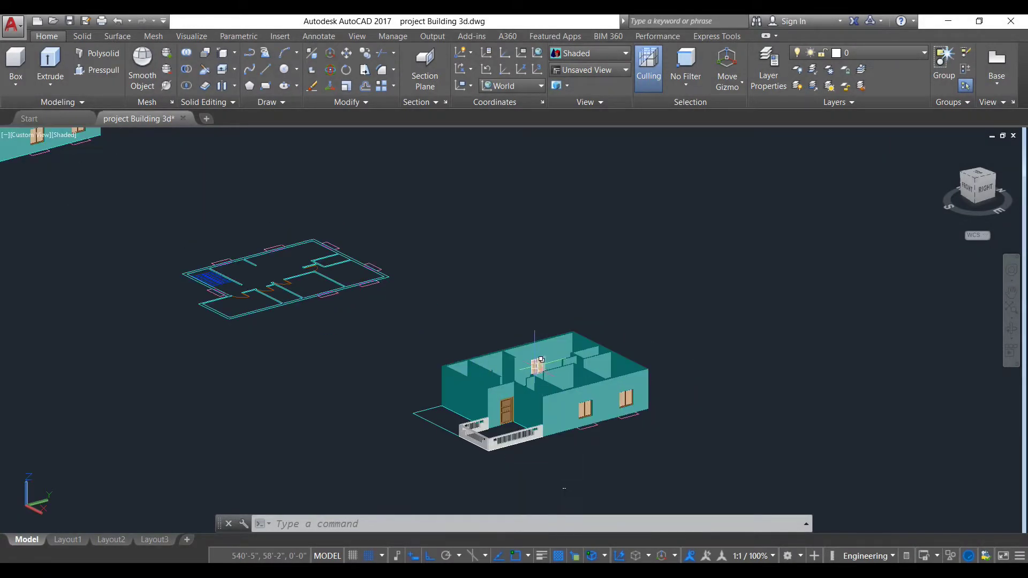
{"action": "scroll", "coordinate": [538, 364], "scroll_direction": "up", "scroll_amount": 2}
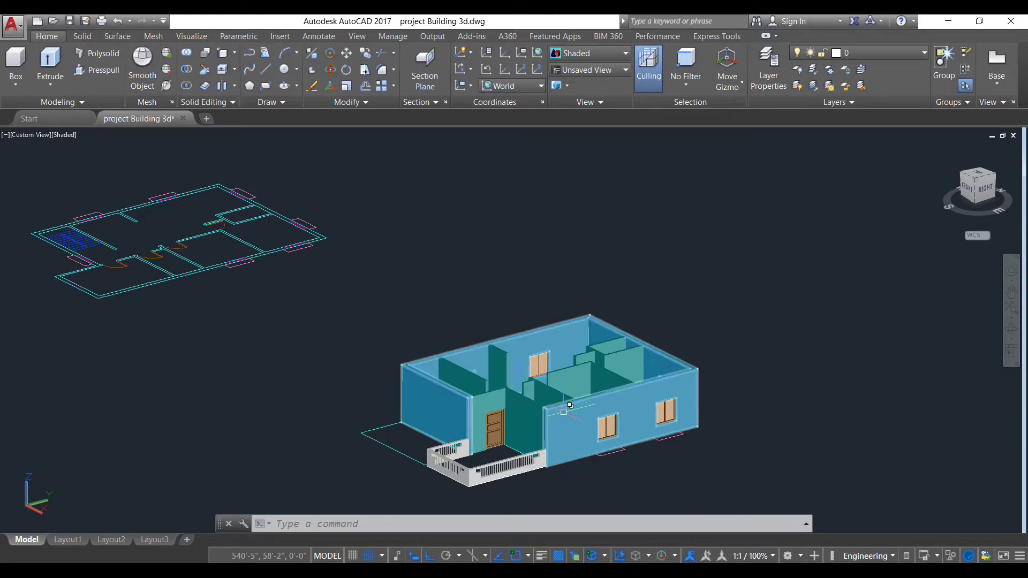
{"action": "scroll", "coordinate": [566, 402], "scroll_direction": "down", "scroll_amount": 2}
{"action": "middle_click_drag", "start_coordinate": [312, 286], "coordinate": [411, 353]}
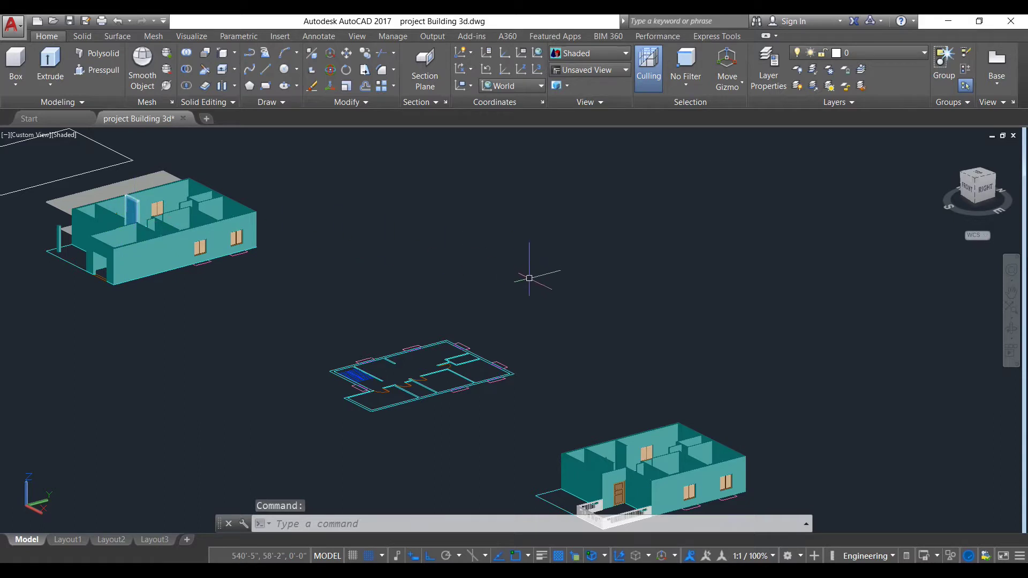
{"action": "middle_click_drag", "start_coordinate": [647, 393], "coordinate": [437, 289]}
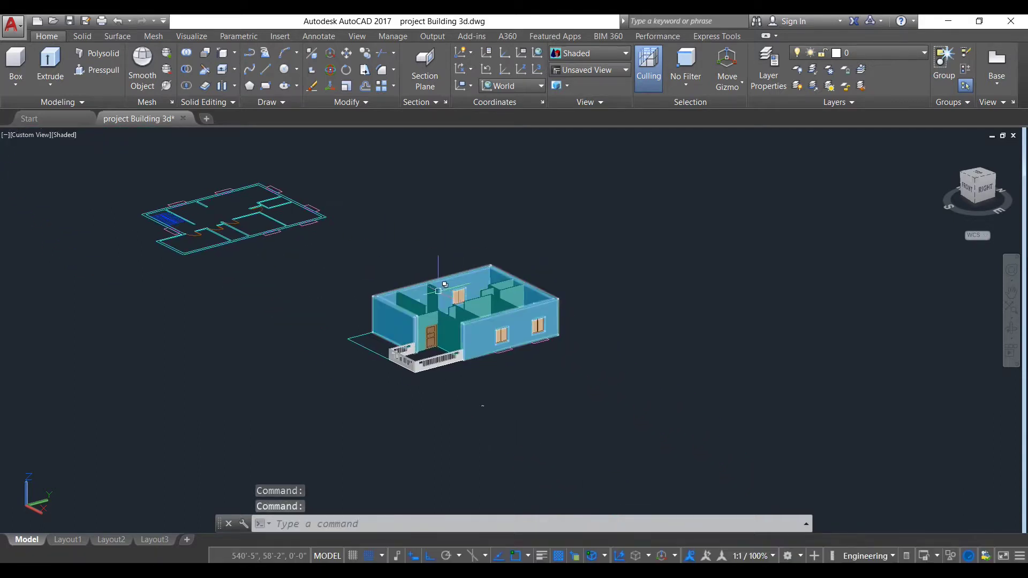
{"action": "scroll", "coordinate": [410, 291], "scroll_direction": "up", "scroll_amount": 3}
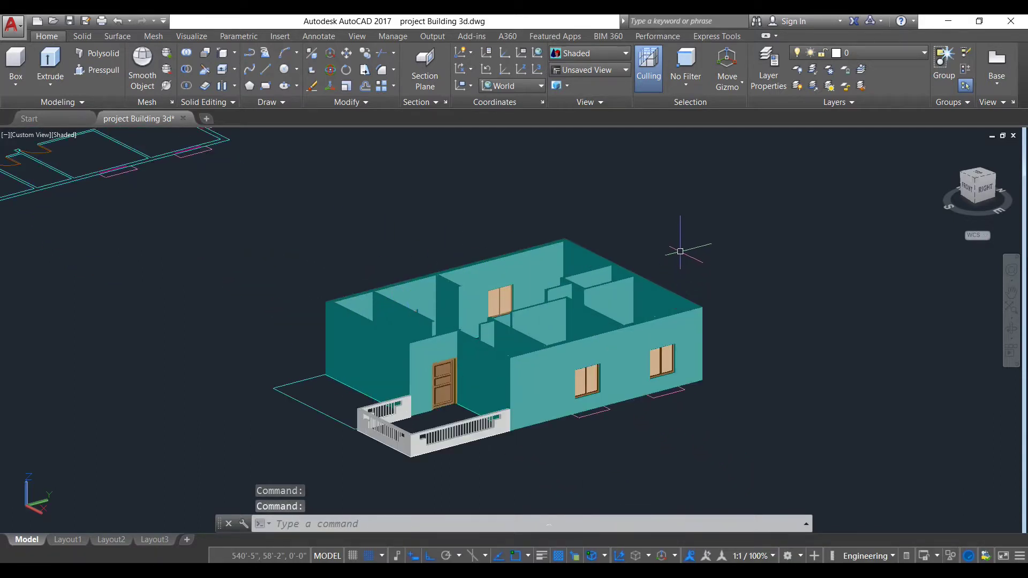
Step: Start a polyline at the rear outer top corner of the walls and trace the long rear wall and the adjoining end wall
{"action": "middle_click_drag", "start_coordinate": [680, 250], "coordinate": [754, 213], "text": "shift"}
{"action": "scroll", "coordinate": [721, 228], "scroll_direction": "up", "scroll_amount": 3}
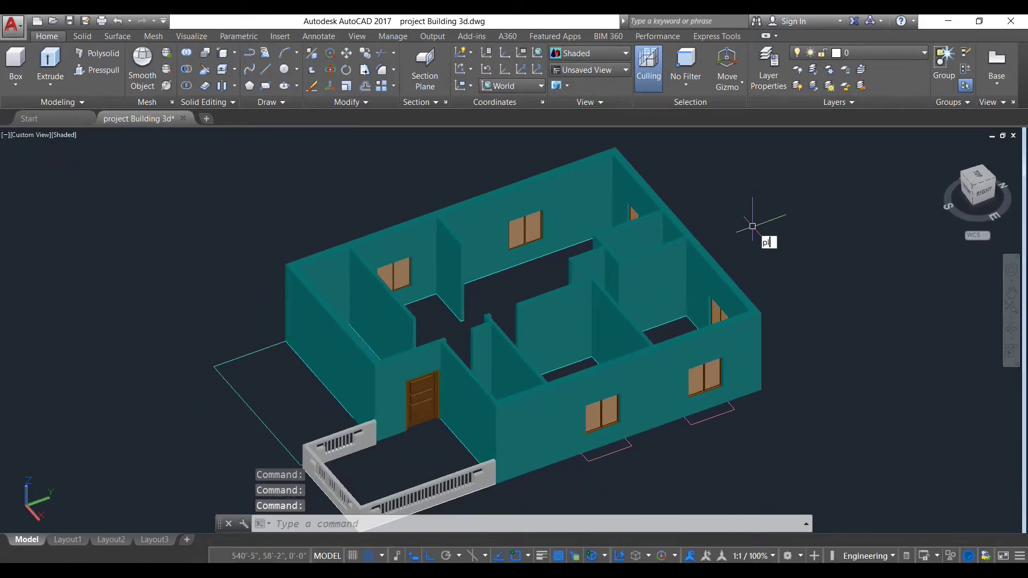
{"action": "key", "text": "Return"}
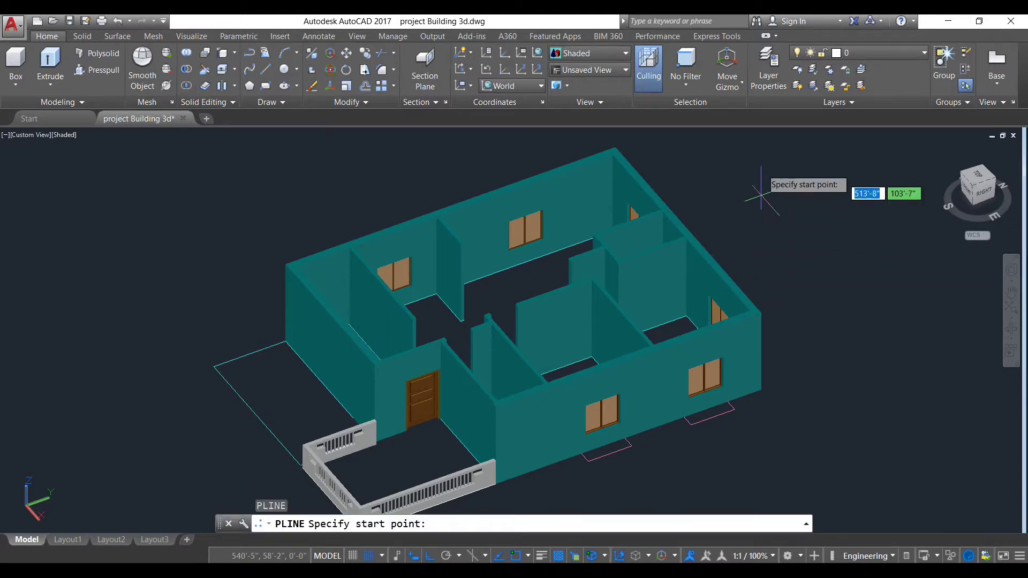
{"action": "scroll", "coordinate": [287, 227], "scroll_direction": "up", "scroll_amount": 2}
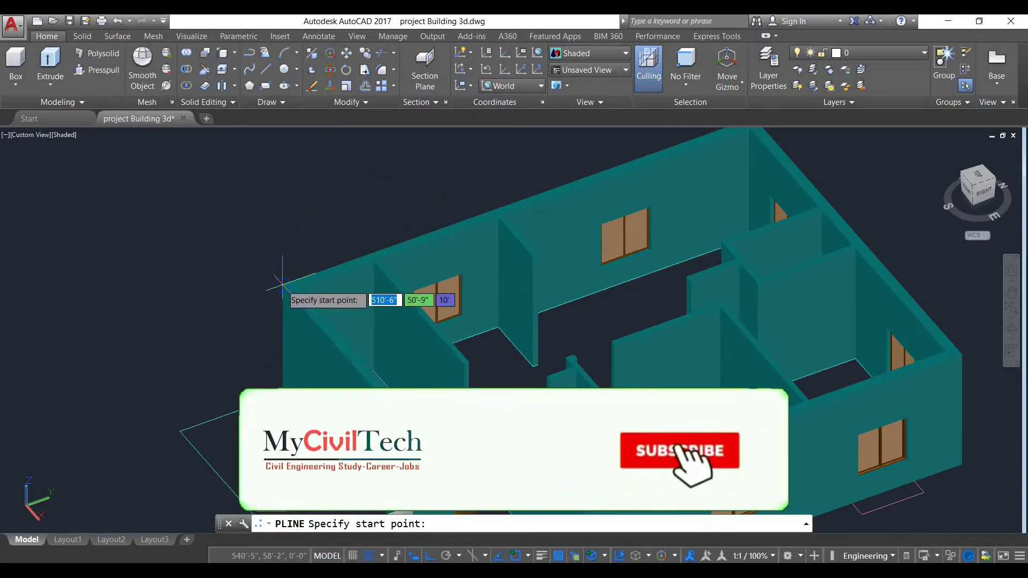
{"action": "left_click", "coordinate": [283, 286]}
{"action": "scroll", "coordinate": [467, 192], "scroll_direction": "down", "scroll_amount": 2}
{"action": "scroll", "coordinate": [471, 225], "scroll_direction": "up", "scroll_amount": 3}
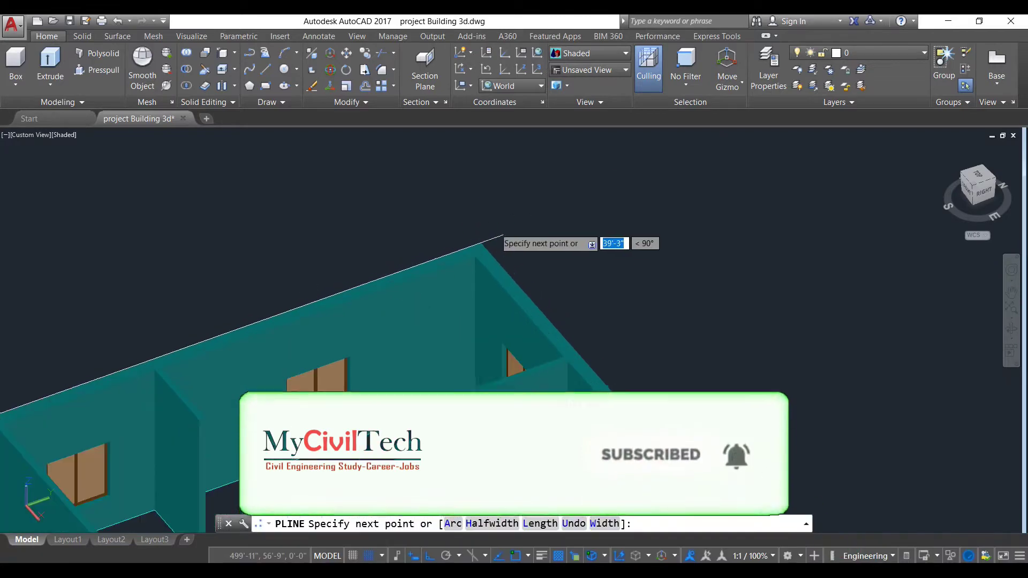
{"action": "left_click", "coordinate": [481, 244]}
{"action": "scroll", "coordinate": [563, 345], "scroll_direction": "down", "scroll_amount": 5}
{"action": "scroll", "coordinate": [600, 264], "scroll_direction": "up", "scroll_amount": 4}
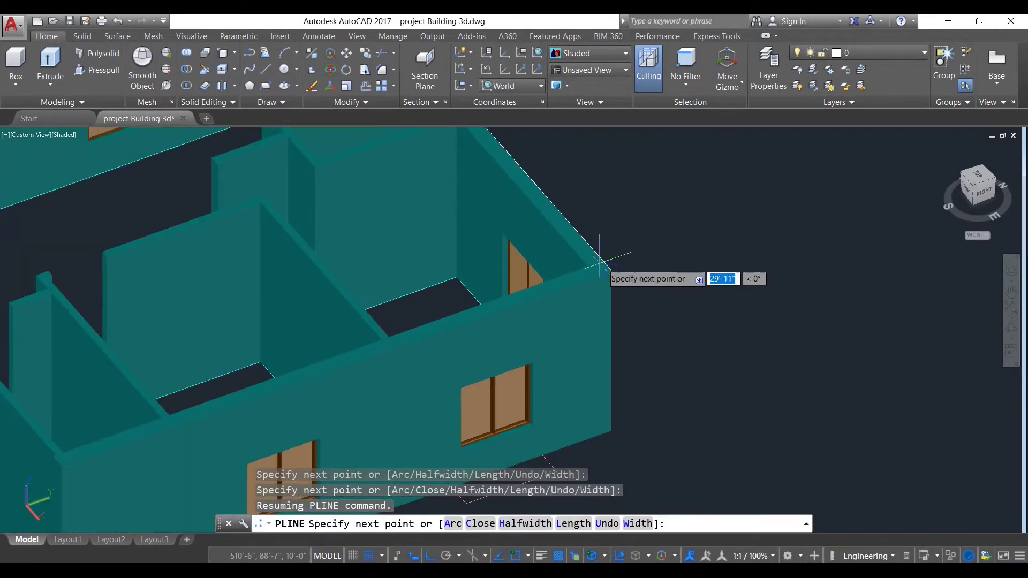
Step: Continue the polyline along the top outer edge of the long front wall with two windows and around its small corner jog
{"action": "middle_click_drag", "start_coordinate": [485, 315], "coordinate": [653, 270]}
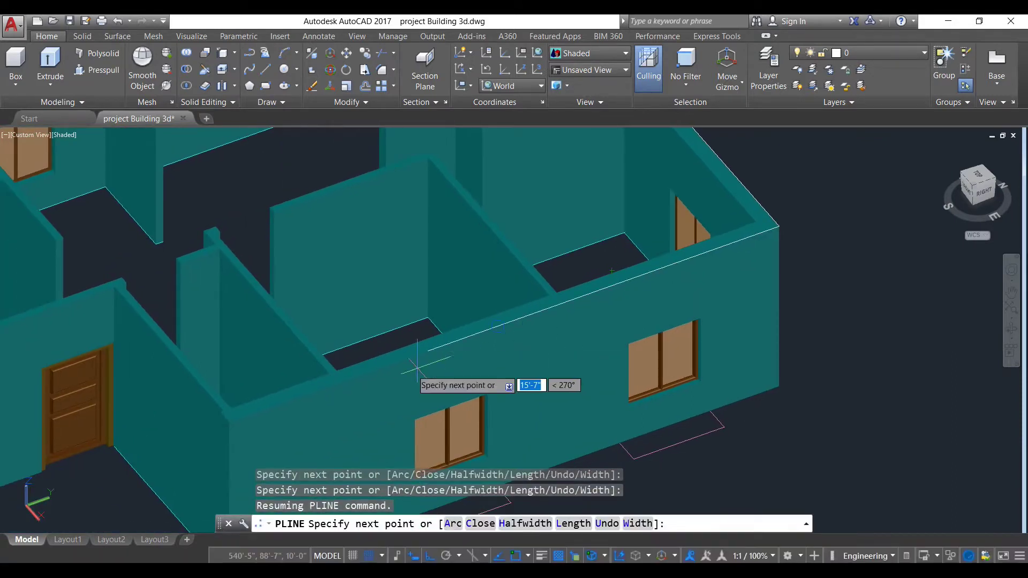
{"action": "left_click", "coordinate": [228, 421]}
{"action": "scroll", "coordinate": [230, 431], "scroll_direction": "up", "scroll_amount": 8}
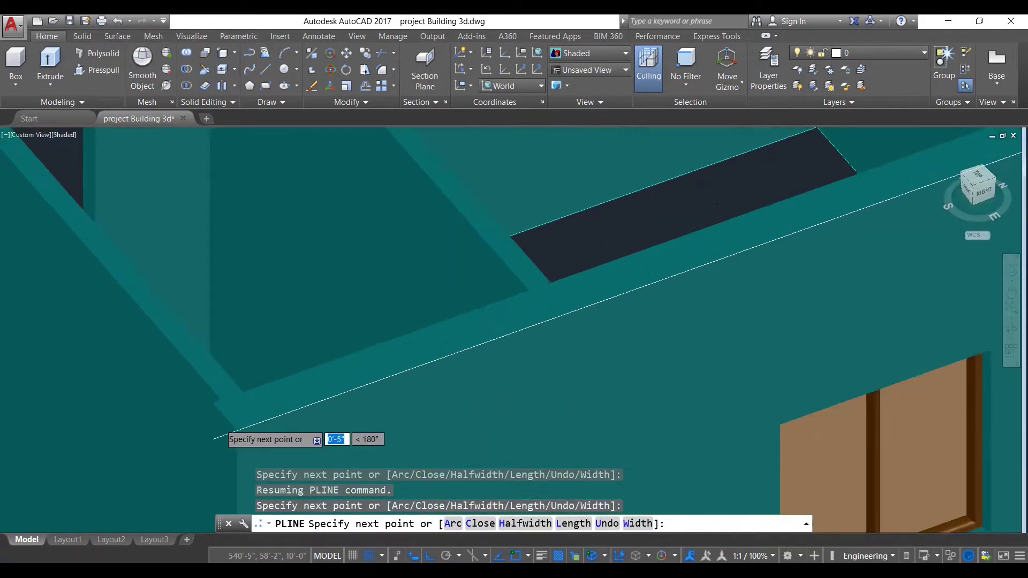
{"action": "left_click", "coordinate": [191, 374]}
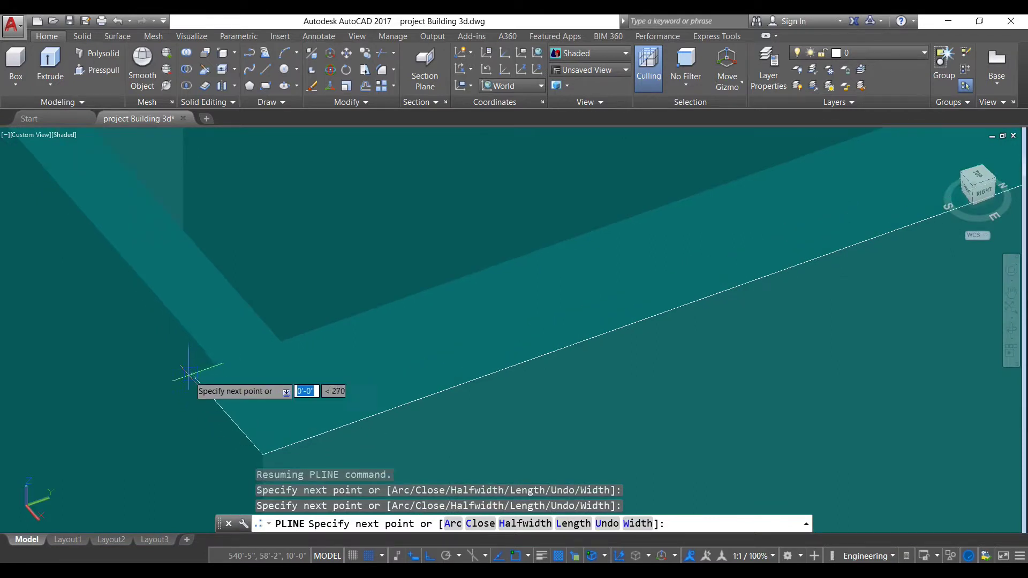
{"action": "left_click", "coordinate": [216, 364]}
Step: Continue the polyline along the recessed porch side wall and across the top of the wall above the door
{"action": "scroll", "coordinate": [190, 284], "scroll_direction": "down", "scroll_amount": 6}
{"action": "middle_click_drag", "start_coordinate": [190, 287], "coordinate": [384, 441]}
{"action": "middle_click_drag", "start_coordinate": [197, 247], "coordinate": [333, 379]}
{"action": "scroll", "coordinate": [328, 375], "scroll_direction": "up", "scroll_amount": 5}
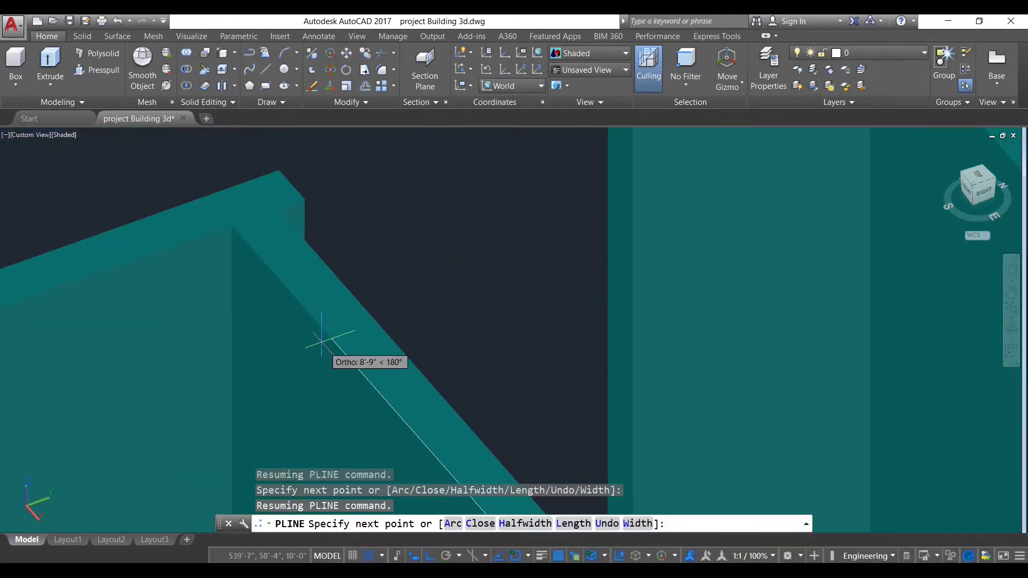
{"action": "left_click", "coordinate": [231, 224]}
{"action": "scroll", "coordinate": [230, 230], "scroll_direction": "down", "scroll_amount": 3}
{"action": "middle_click_drag", "start_coordinate": [230, 231], "coordinate": [493, 294]}
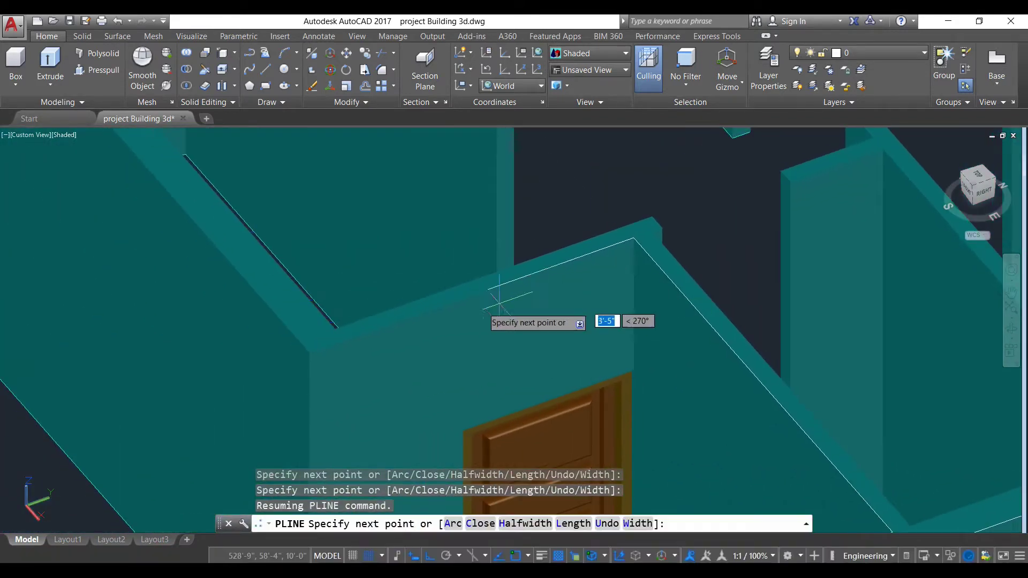
{"action": "left_click", "coordinate": [307, 354]}
Step: Bring the roof outline polyline back along the remaining end wall to its starting corner and finish it
{"action": "scroll", "coordinate": [248, 273], "scroll_direction": "down", "scroll_amount": 5}
{"action": "middle_click_drag", "start_coordinate": [250, 290], "coordinate": [436, 447]}
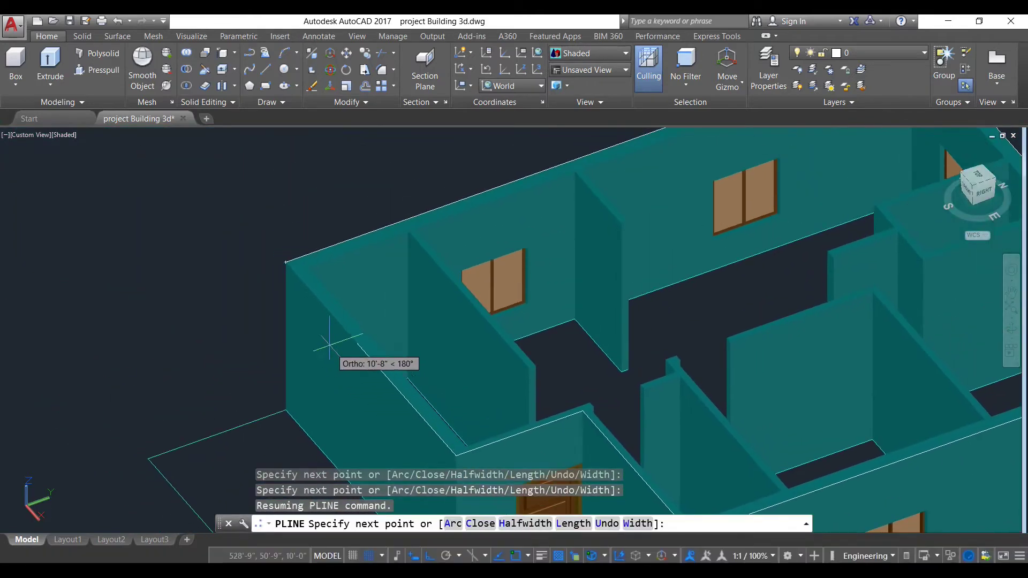
{"action": "middle_click_drag", "start_coordinate": [311, 303], "coordinate": [324, 398]}
{"action": "scroll", "coordinate": [324, 398], "scroll_direction": "up", "scroll_amount": 6}
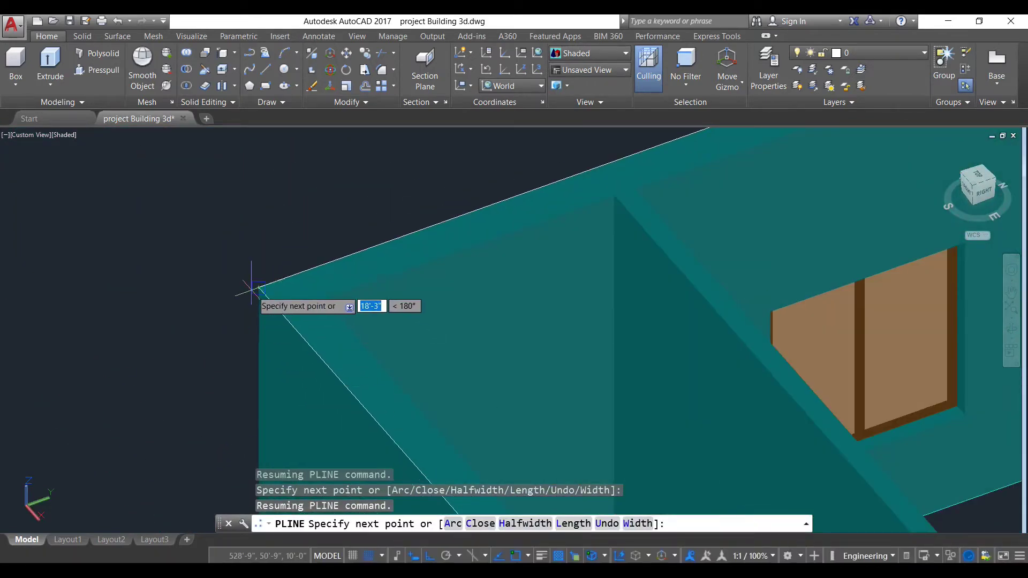
{"action": "scroll", "coordinate": [215, 279], "scroll_direction": "down", "scroll_amount": 3}
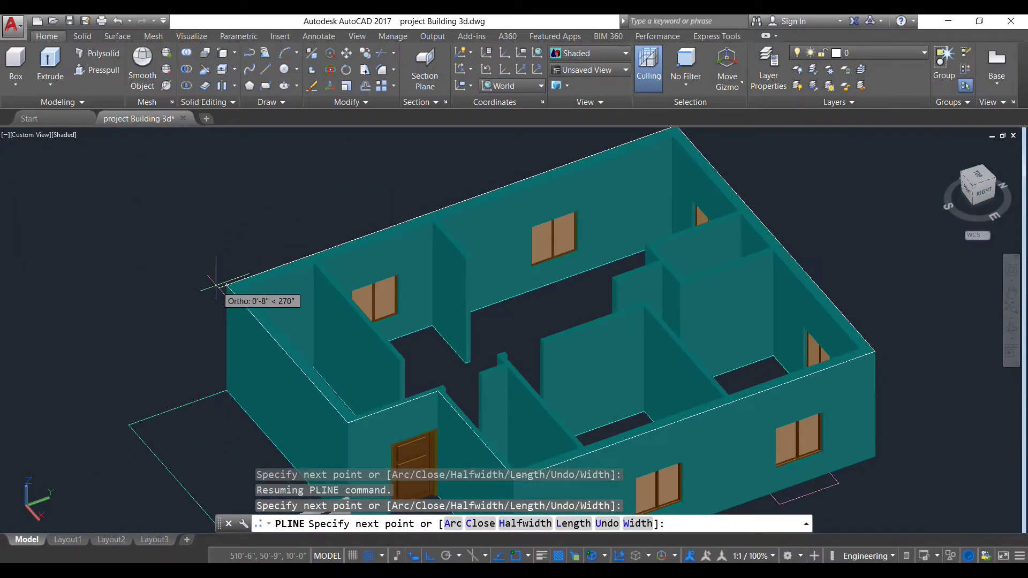
{"action": "key", "text": "Return"}
{"action": "scroll", "coordinate": [328, 390], "scroll_direction": "down", "scroll_amount": 3}
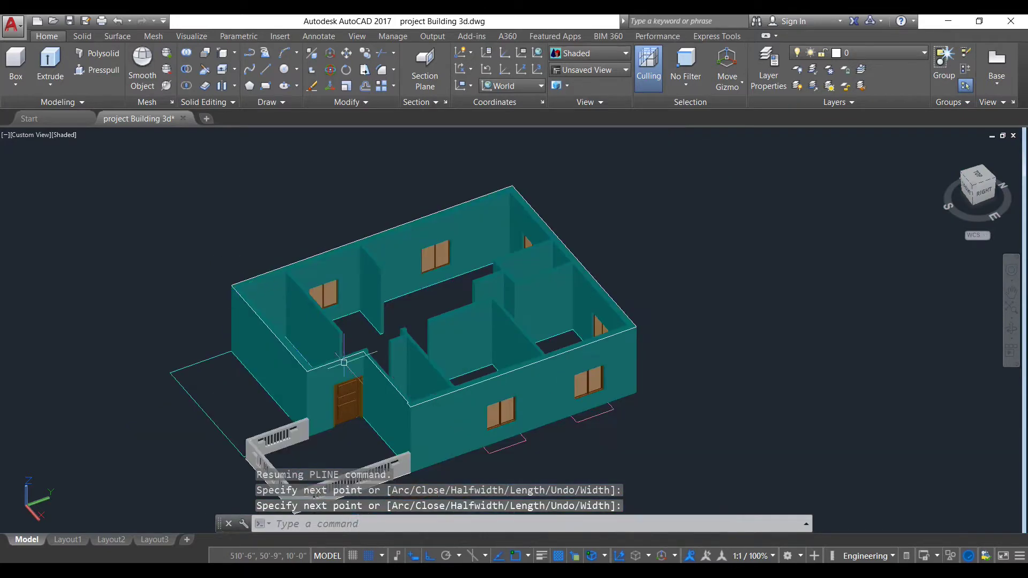
Step: Copy the roof outline polyline into the empty space beside the building
{"action": "scroll", "coordinate": [394, 395], "scroll_direction": "up", "scroll_amount": 1}
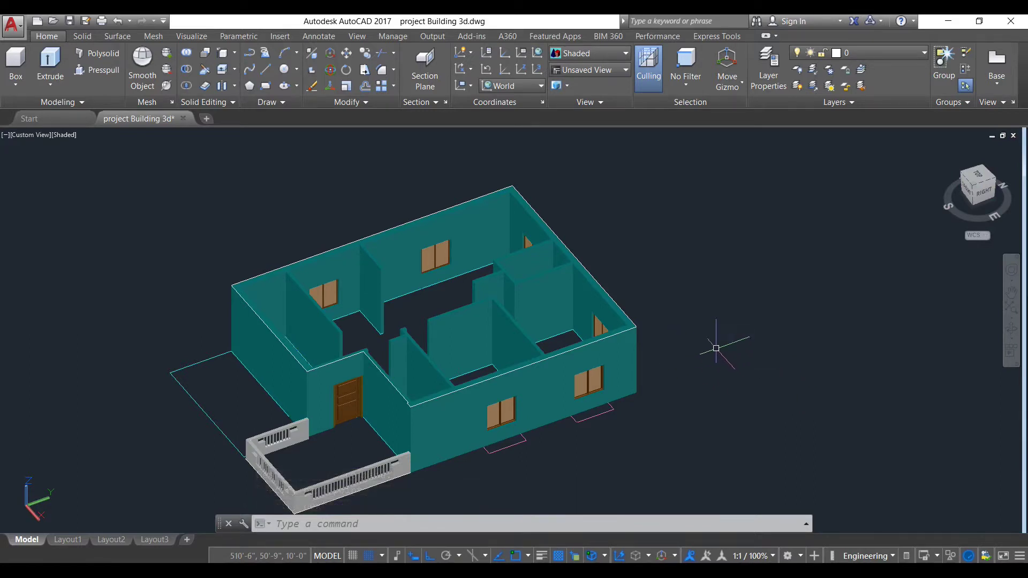
{"action": "scroll", "coordinate": [730, 319], "scroll_direction": "down", "scroll_amount": 5}
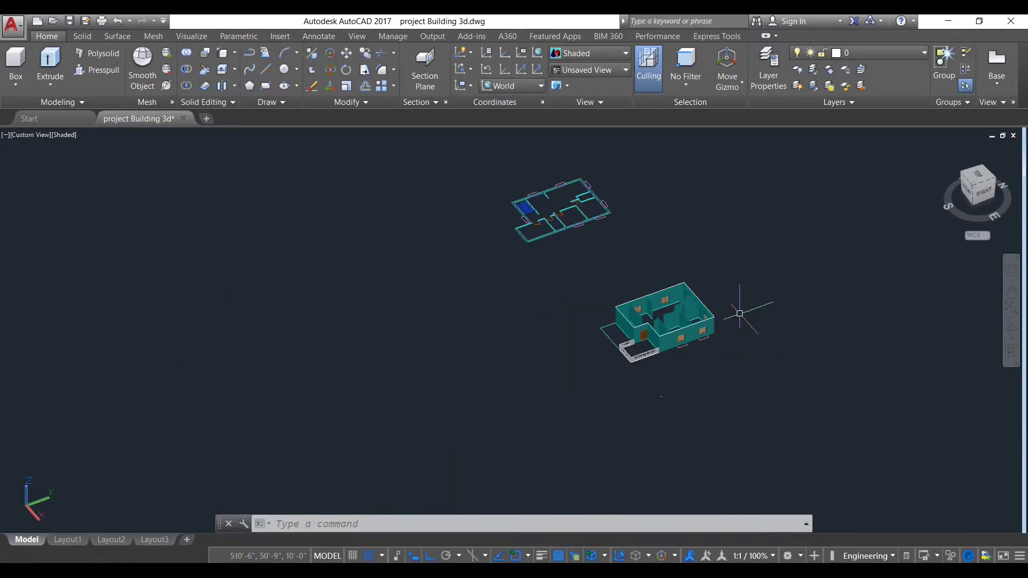
{"action": "scroll", "coordinate": [738, 310], "scroll_direction": "up", "scroll_amount": 6}
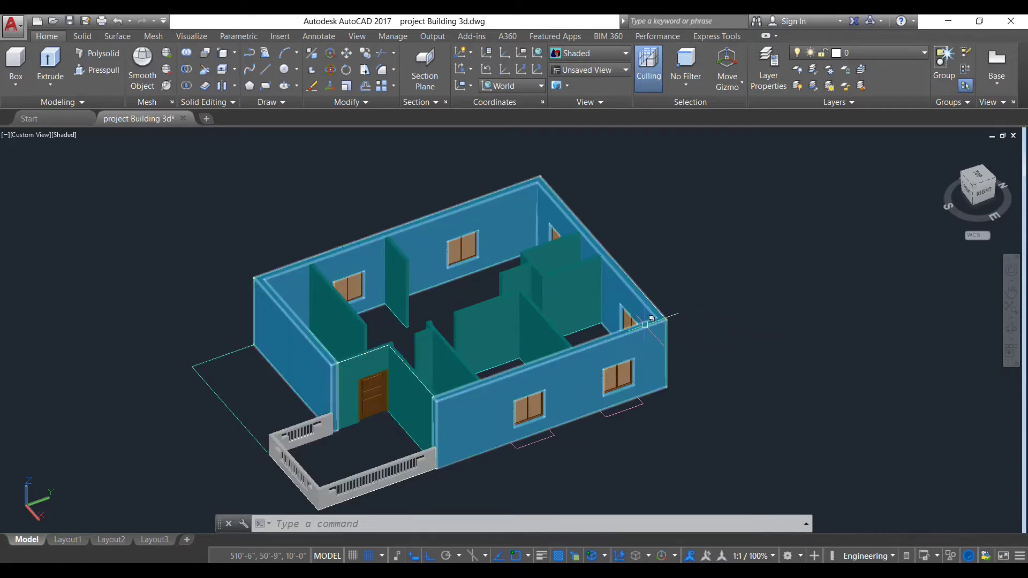
{"action": "scroll", "coordinate": [679, 328], "scroll_direction": "up", "scroll_amount": 2}
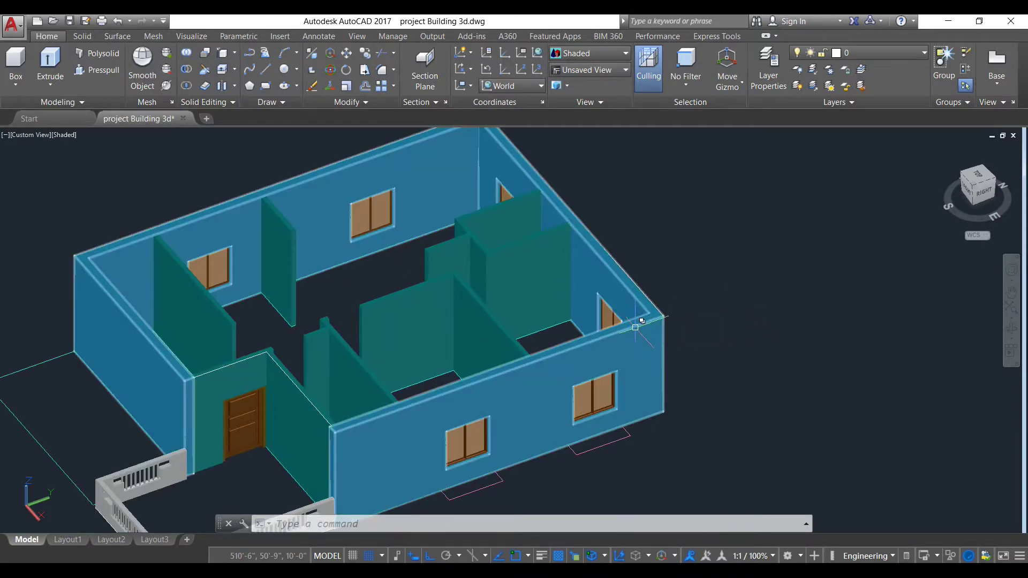
{"action": "left_click", "coordinate": [635, 327]}
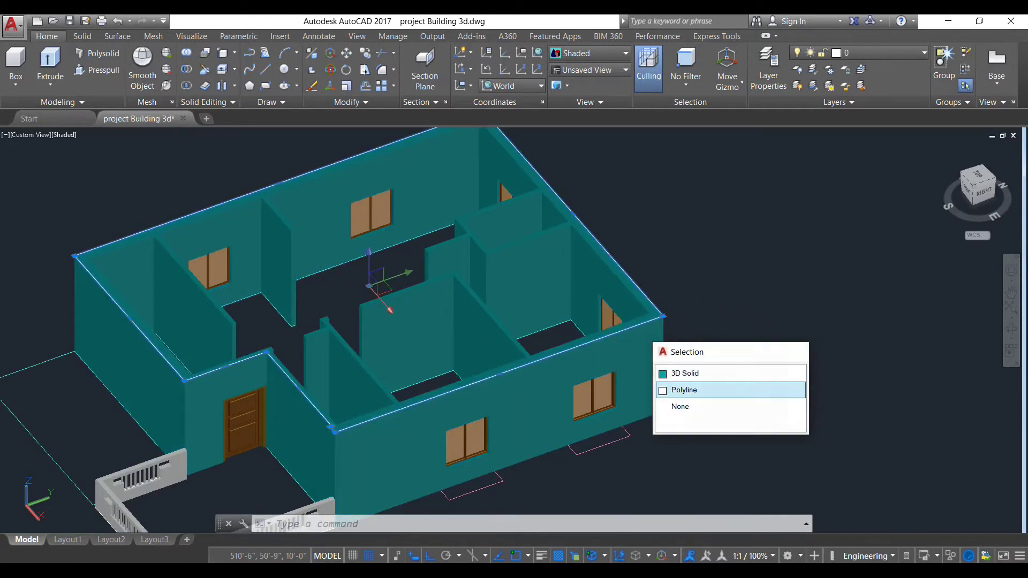
{"action": "left_click", "coordinate": [685, 390]}
{"action": "type", "text": "co"}
{"action": "key", "text": "Return"}
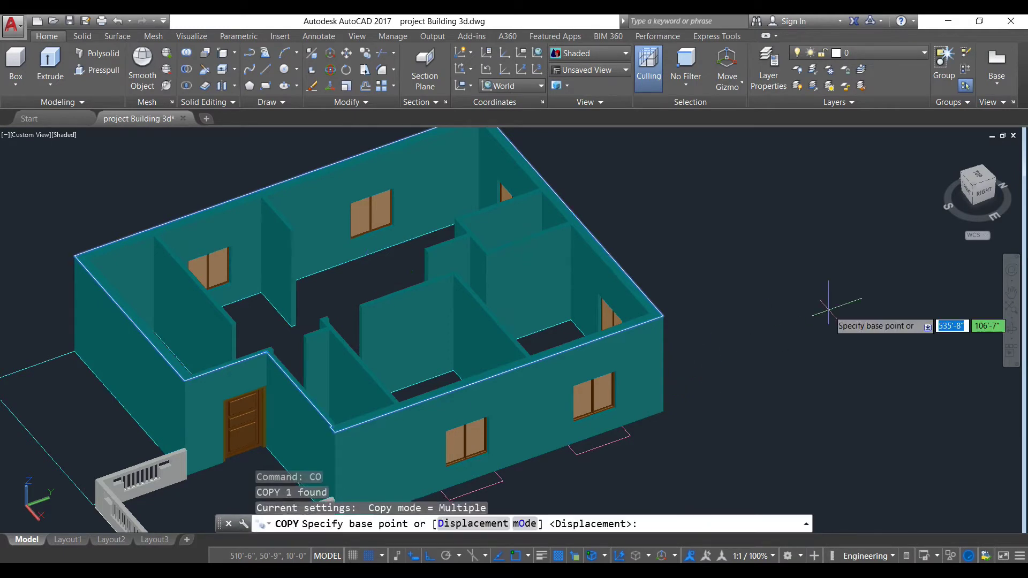
{"action": "left_click", "coordinate": [614, 306]}
{"action": "scroll", "coordinate": [934, 287], "scroll_direction": "down", "scroll_amount": 6}
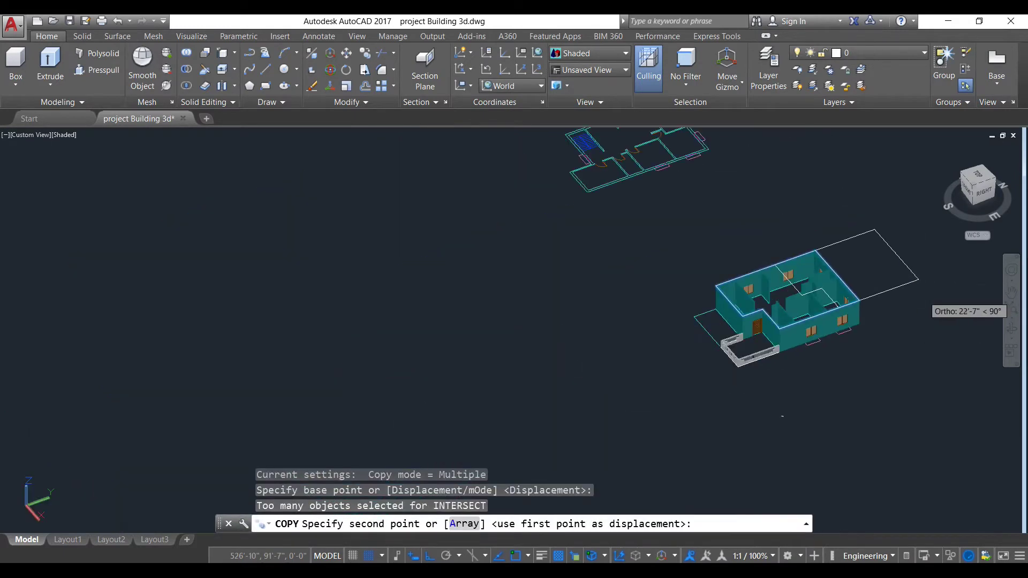
{"action": "middle_click_drag", "start_coordinate": [934, 288], "coordinate": [640, 337]}
{"action": "key", "text": "Escape"}
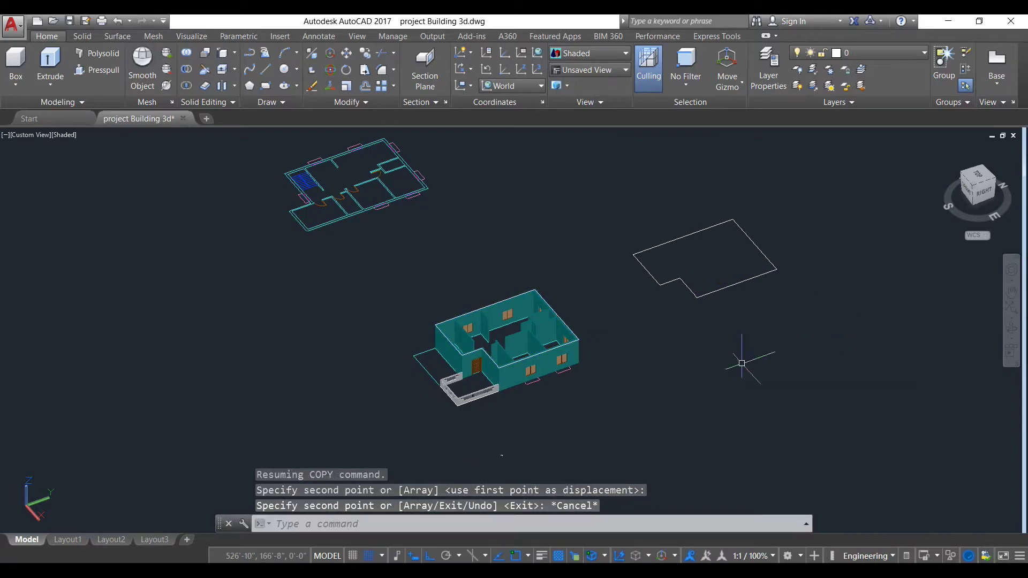
Step: Extrude the polyline on top of the walls upward by 5" to form the roof slab
{"action": "scroll", "coordinate": [447, 368], "scroll_direction": "up", "scroll_amount": 5}
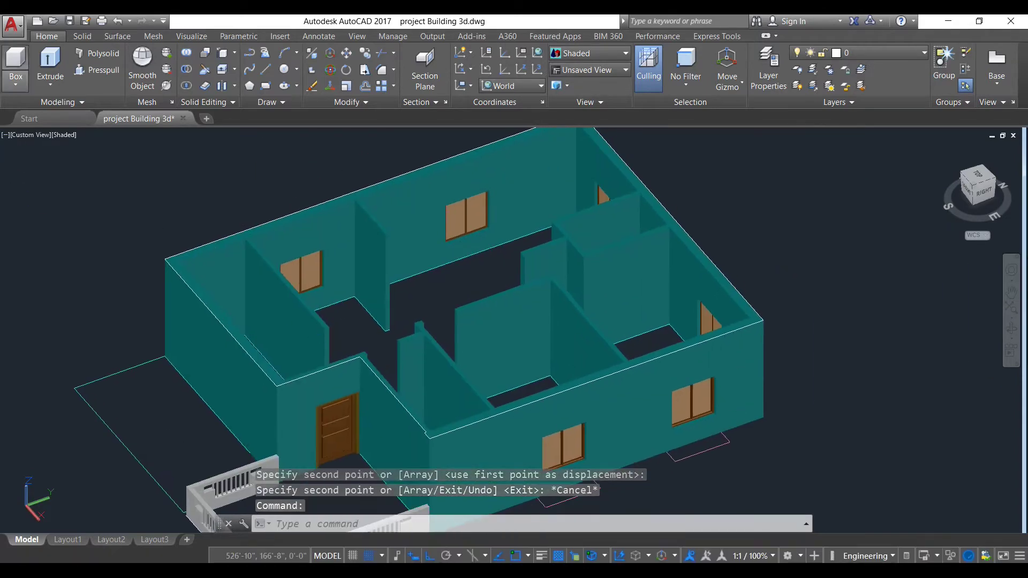
{"action": "left_click", "coordinate": [51, 61]}
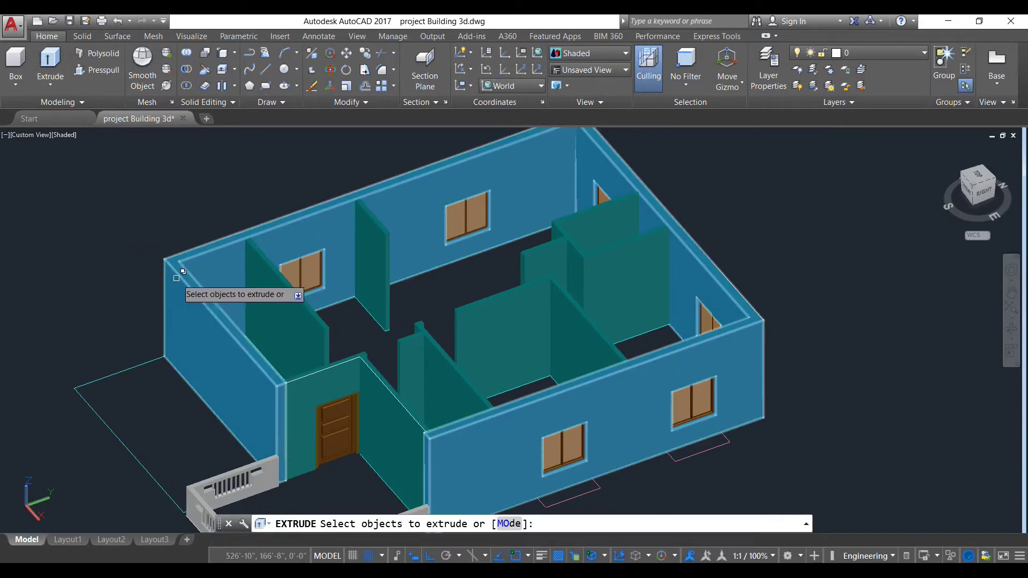
{"action": "left_click", "coordinate": [177, 278]}
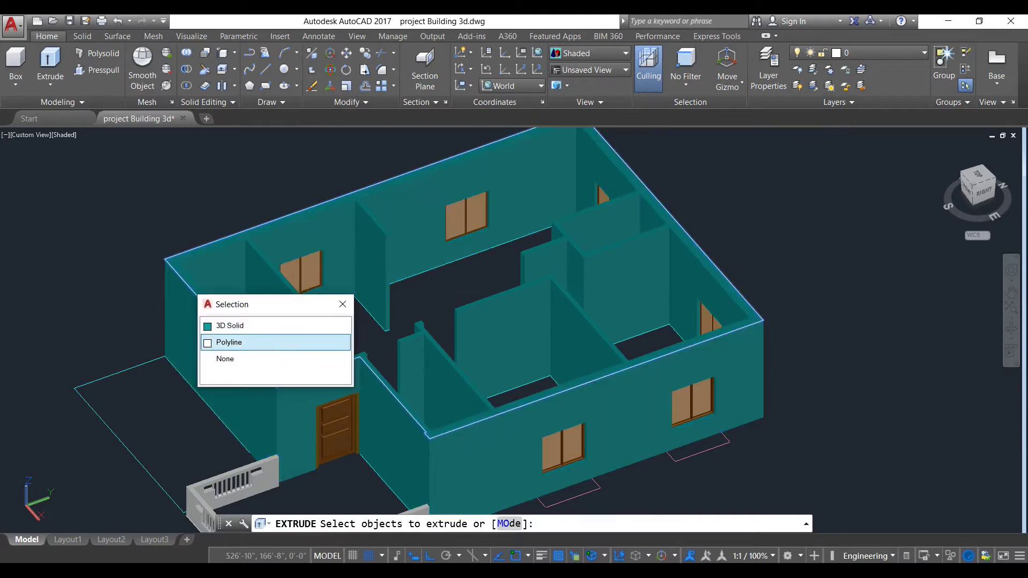
{"action": "left_click", "coordinate": [229, 340]}
{"action": "key", "text": "Return"}
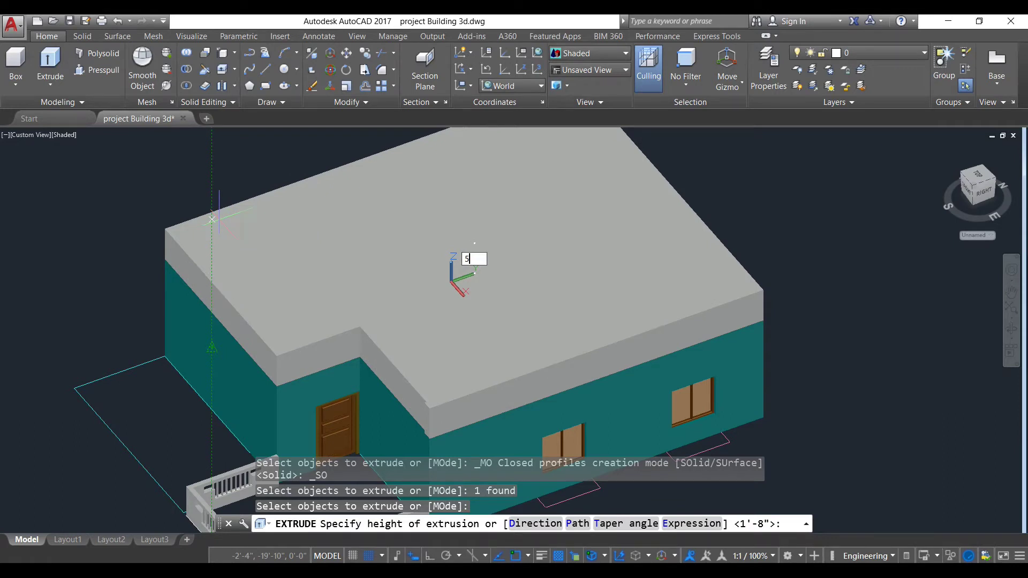
{"action": "type", "text": "5\""}
{"action": "key", "text": "Return"}
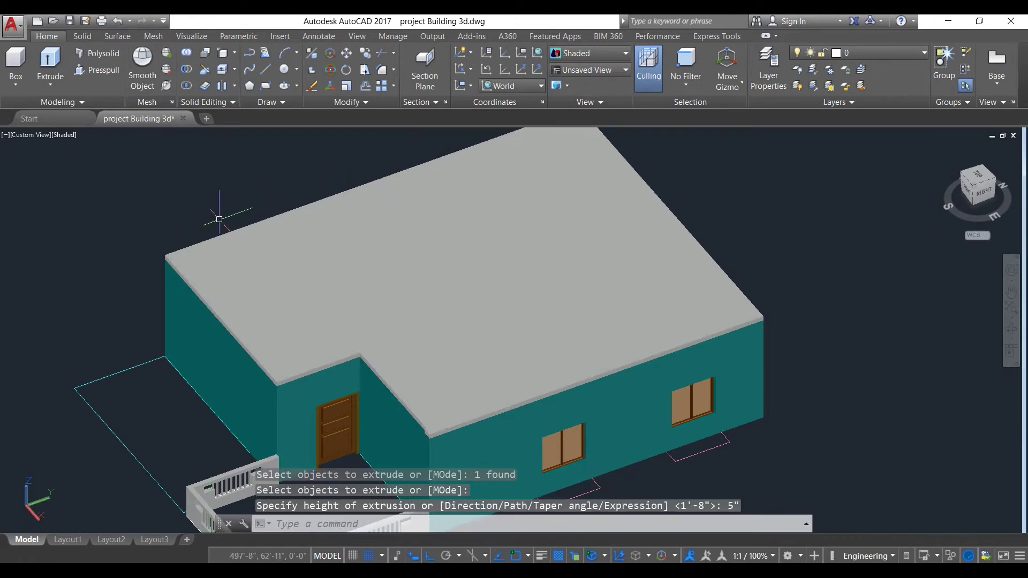
Step: Move the roof slab to the 3d slab layer and turn that layer on
{"action": "key", "text": "Escape"}
{"action": "left_click", "coordinate": [557, 278]}
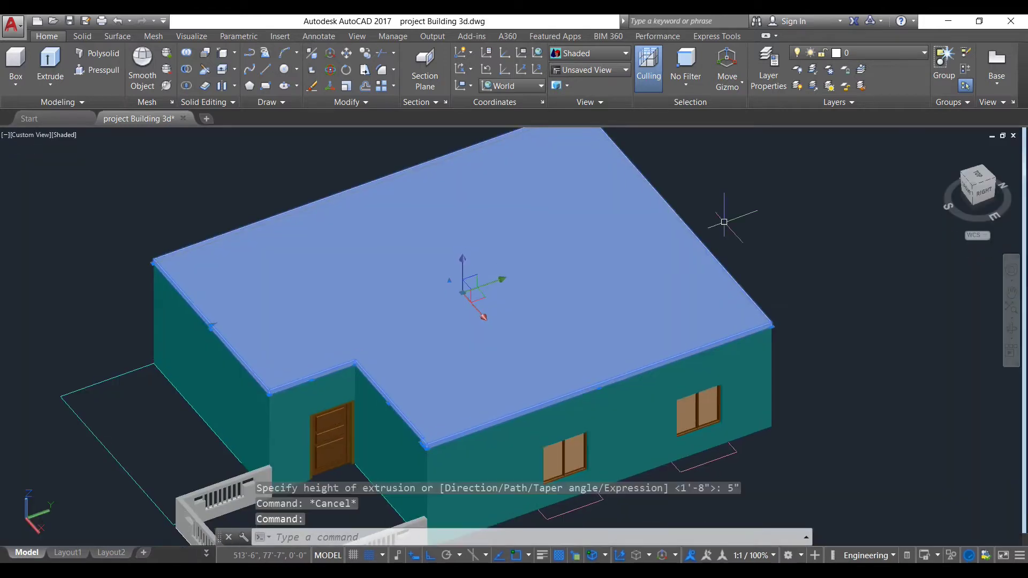
{"action": "left_click", "coordinate": [856, 53]}
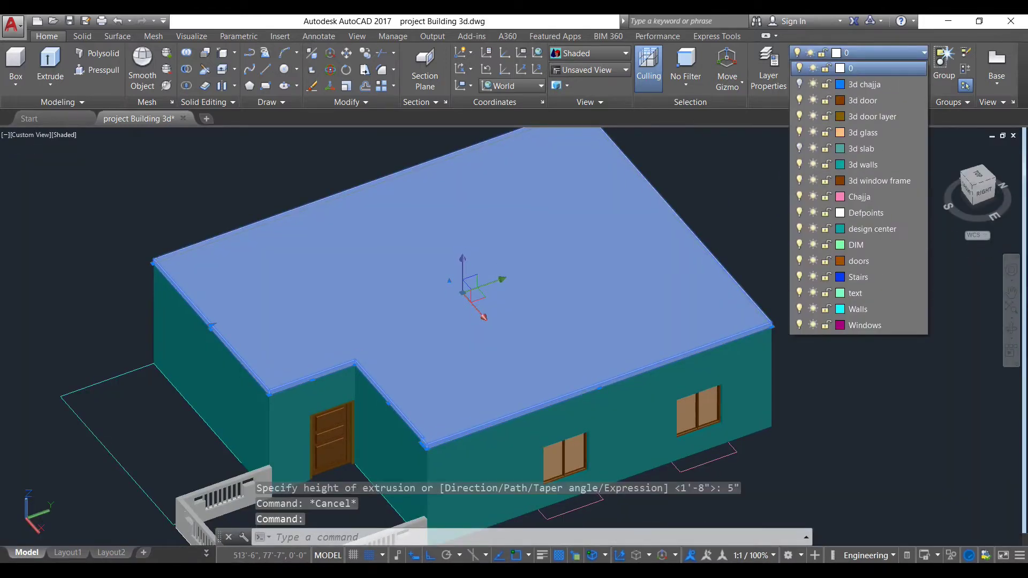
{"action": "left_click", "coordinate": [799, 148]}
{"action": "left_click", "coordinate": [861, 149]}
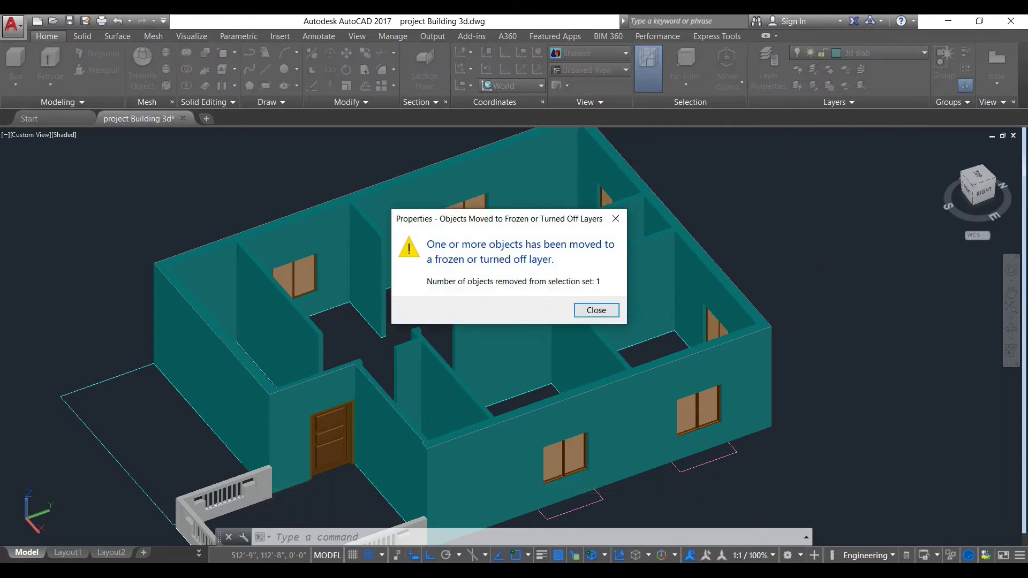
{"action": "left_click", "coordinate": [596, 310]}
{"action": "left_click", "coordinate": [877, 53]}
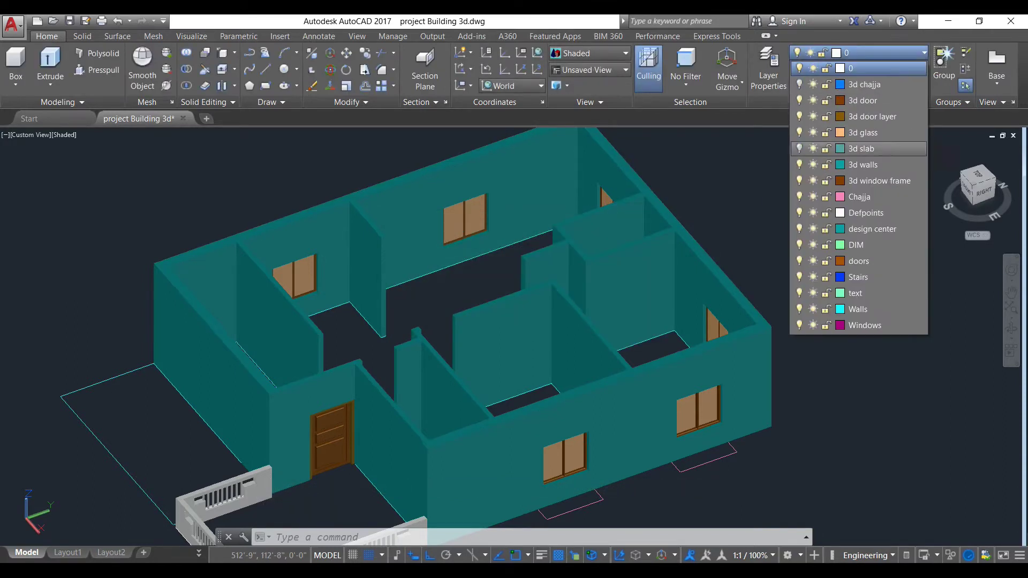
{"action": "left_click", "coordinate": [798, 149]}
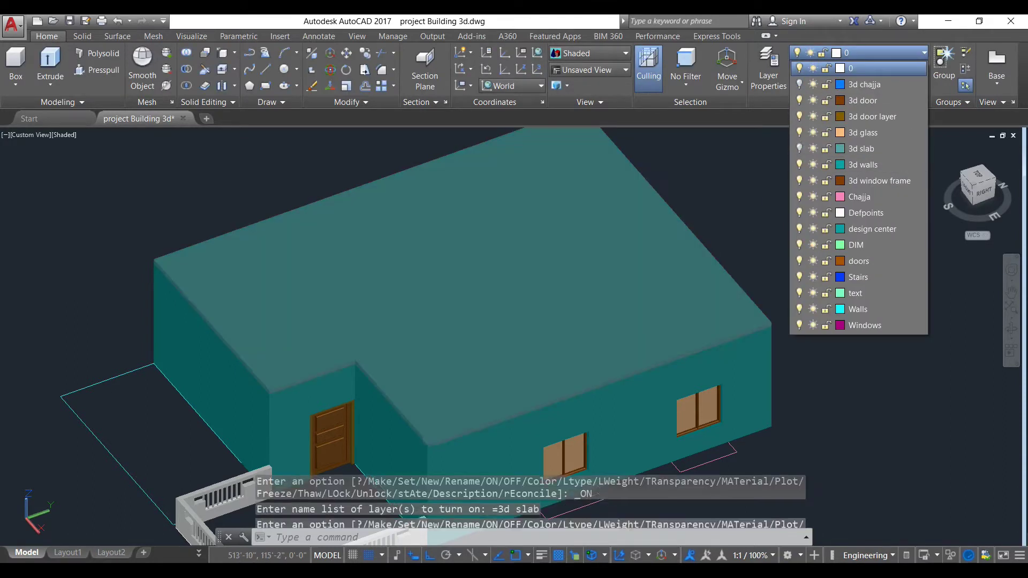
{"action": "key", "text": "Escape"}
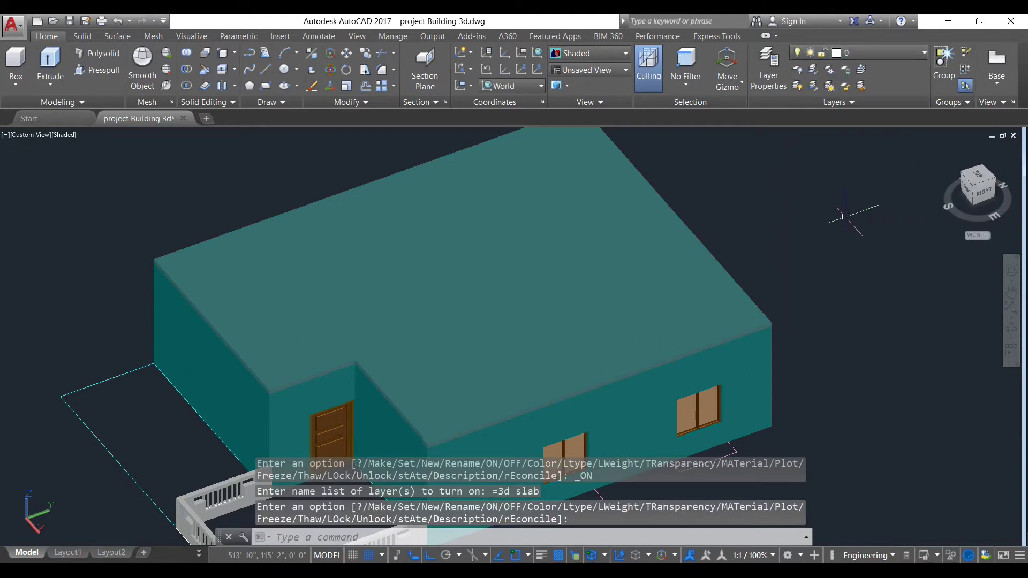
Step: Examine the roof slab on this building and the roof edge detail on the other finished building model
{"action": "scroll", "coordinate": [845, 216], "scroll_direction": "down", "scroll_amount": 3}
{"action": "middle_click_drag", "start_coordinate": [844, 217], "coordinate": [759, 219]}
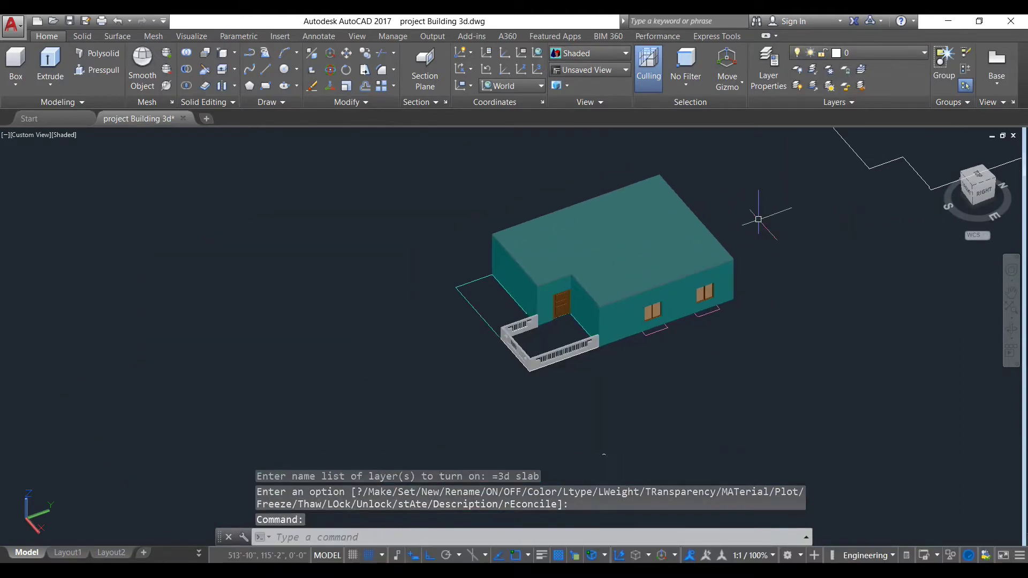
{"action": "scroll", "coordinate": [585, 322], "scroll_direction": "up", "scroll_amount": 5}
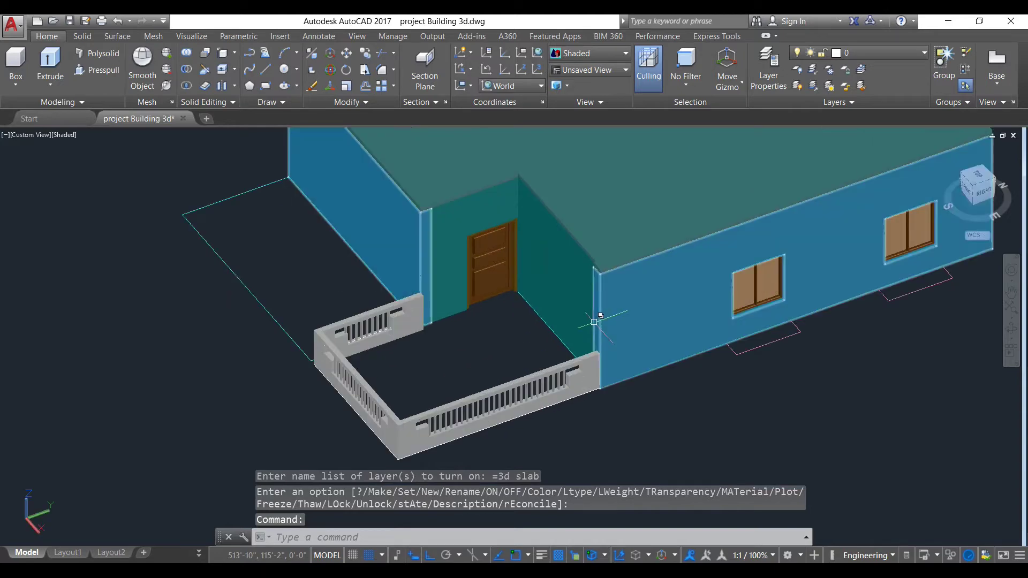
{"action": "scroll", "coordinate": [772, 405], "scroll_direction": "down", "scroll_amount": 10}
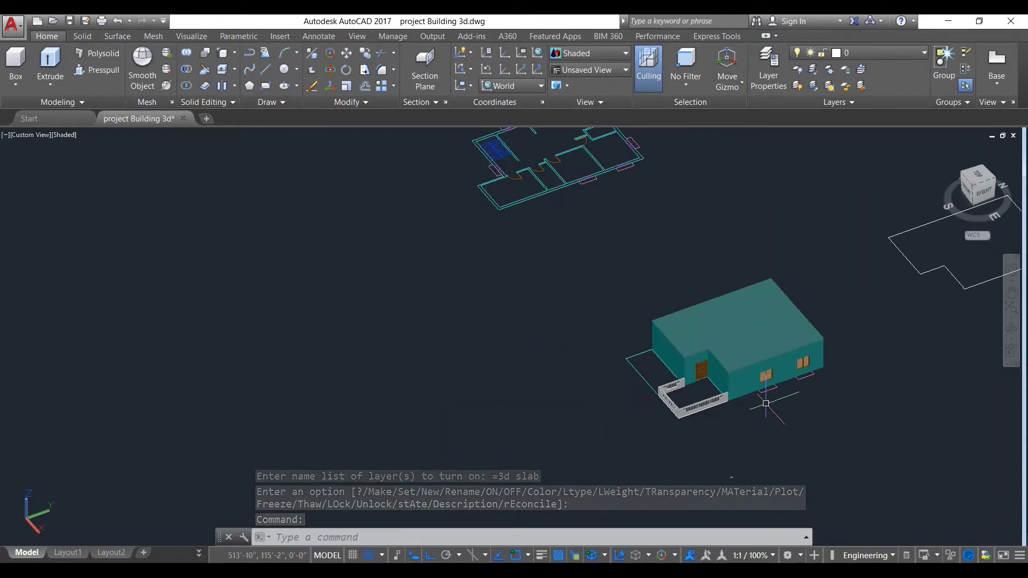
{"action": "scroll", "coordinate": [823, 327], "scroll_direction": "down", "scroll_amount": 2}
{"action": "scroll", "coordinate": [665, 428], "scroll_direction": "down", "scroll_amount": 2}
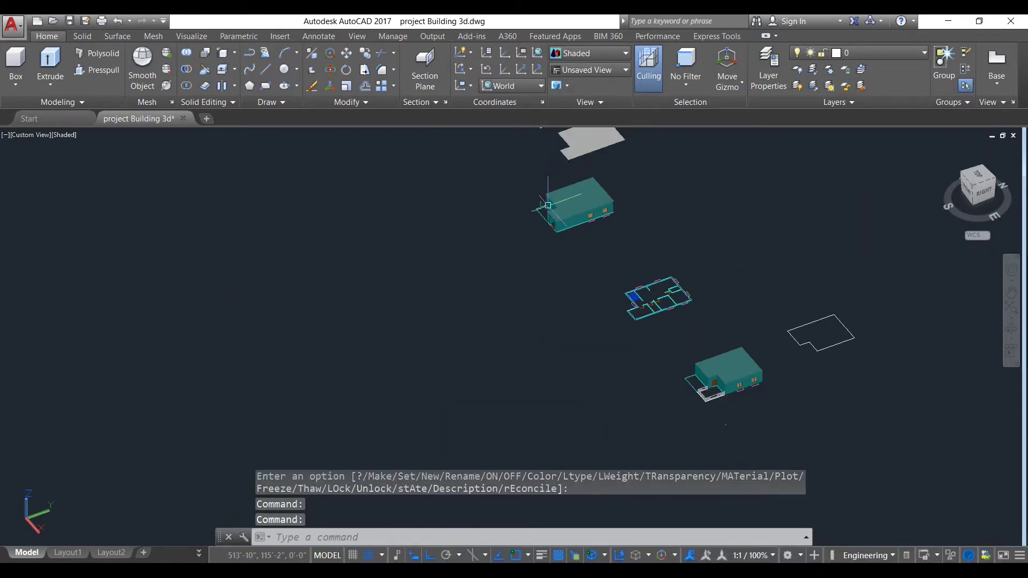
{"action": "scroll", "coordinate": [548, 205], "scroll_direction": "up", "scroll_amount": 10}
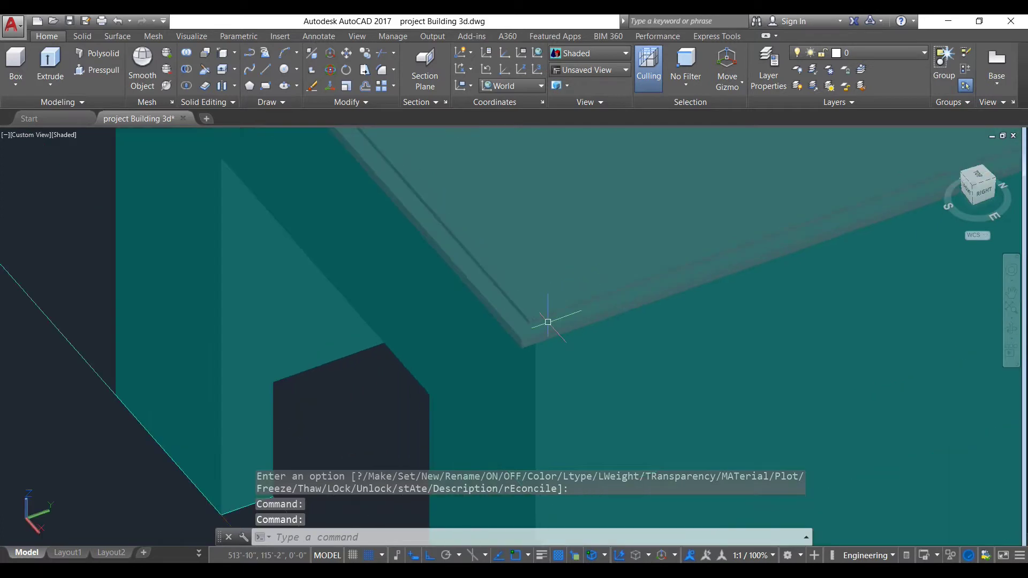
{"action": "scroll", "coordinate": [548, 322], "scroll_direction": "down", "scroll_amount": 8}
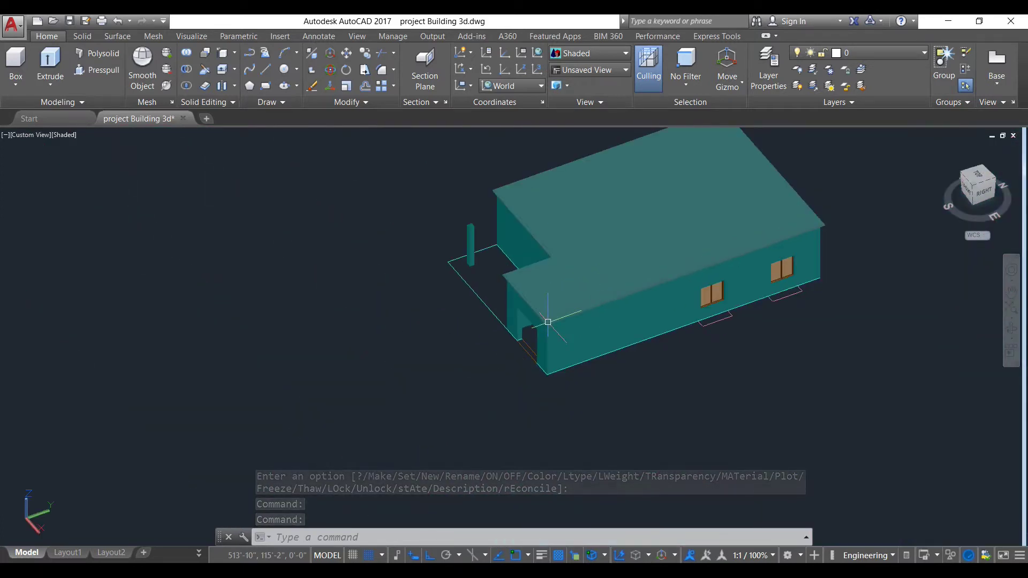
{"action": "scroll", "coordinate": [547, 322], "scroll_direction": "down", "scroll_amount": 3}
Step: Start a parapet profile line at the front corner of the copied roof outline with a 3" segment outward
{"action": "middle_click_drag", "start_coordinate": [758, 335], "coordinate": [449, 253]}
{"action": "middle_click_drag", "start_coordinate": [697, 398], "coordinate": [576, 210]}
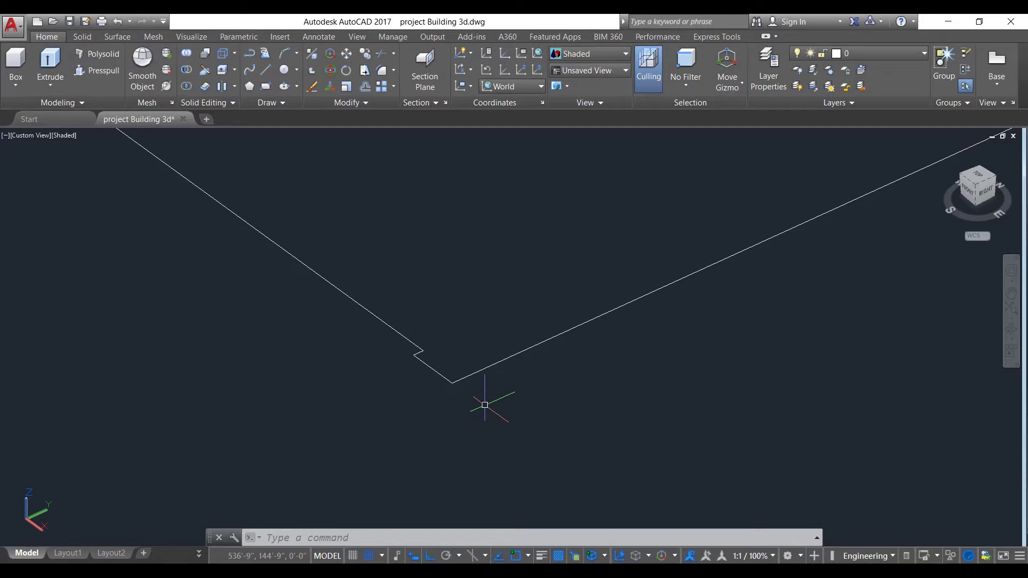
{"action": "type", "text": "l"}
{"action": "key", "text": "Return"}
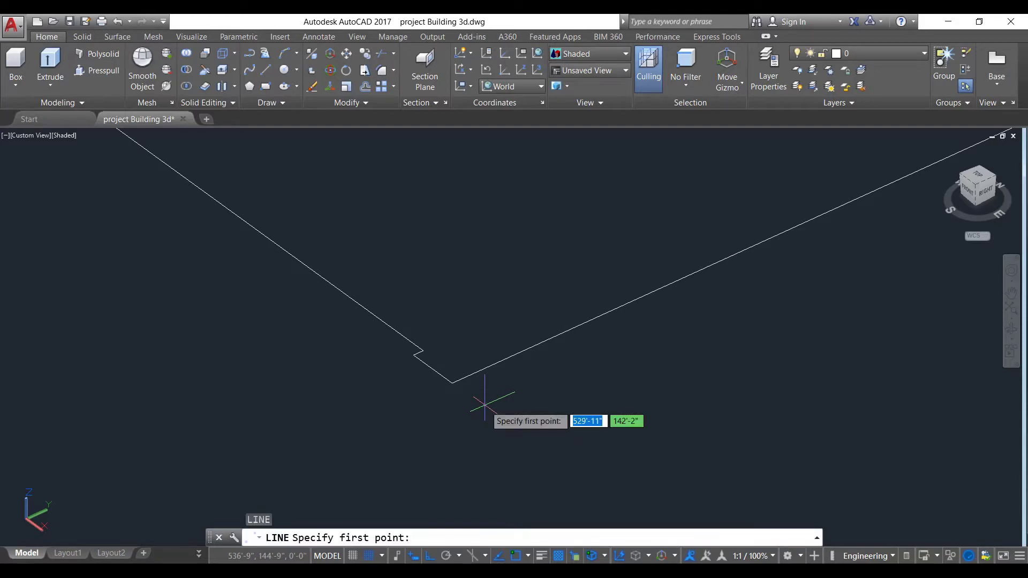
{"action": "left_click", "coordinate": [452, 381]}
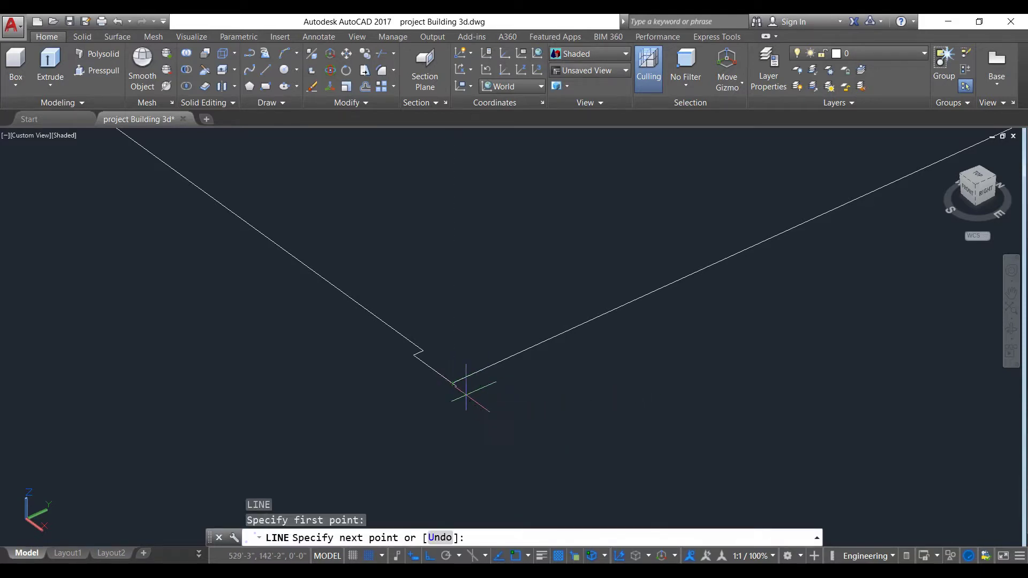
{"action": "type", "text": "3\""}
{"action": "key", "text": "Return"}
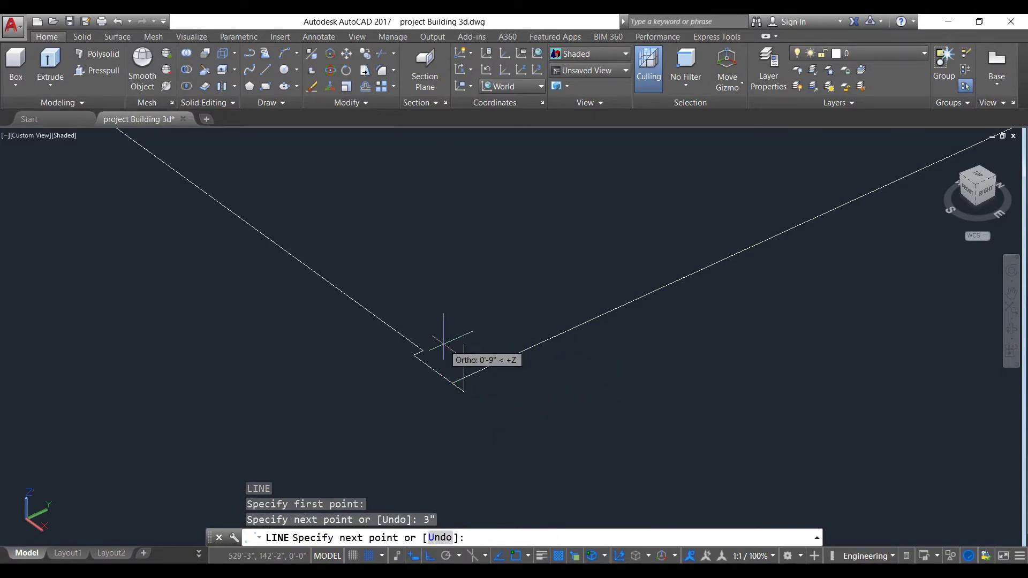
Step: Continue the parapet profile with segments 1" up, 3" outward and 2" up
{"action": "scroll", "coordinate": [455, 377], "scroll_direction": "up", "scroll_amount": 5}
{"action": "scroll", "coordinate": [522, 461], "scroll_direction": "up", "scroll_amount": 3}
{"action": "scroll", "coordinate": [522, 447], "scroll_direction": "down", "scroll_amount": 2}
{"action": "middle_click_drag", "start_coordinate": [522, 447], "coordinate": [539, 398]}
{"action": "scroll", "coordinate": [539, 398], "scroll_direction": "up", "scroll_amount": 2}
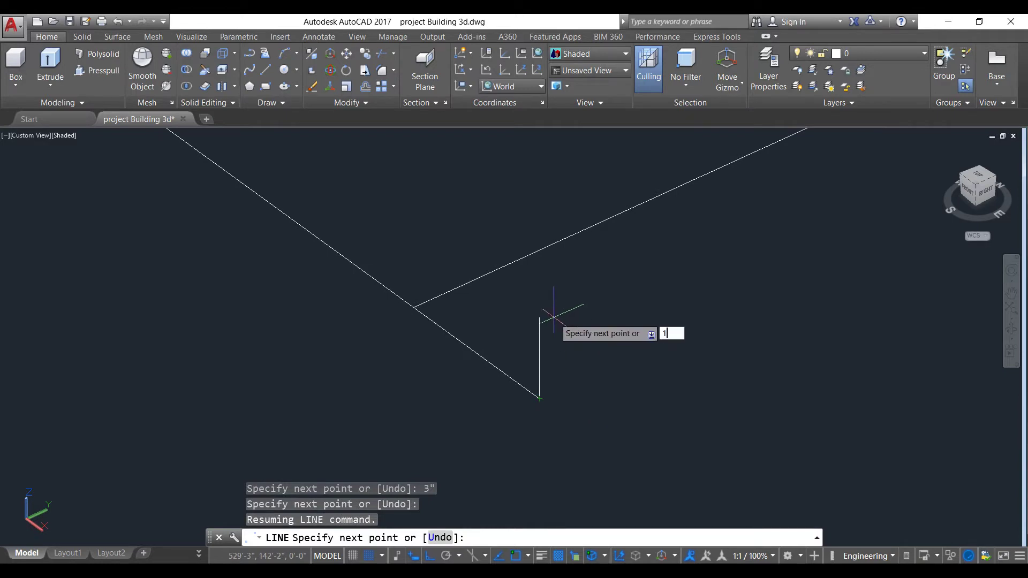
{"action": "type", "text": "1\""}
{"action": "key", "text": "Return"}
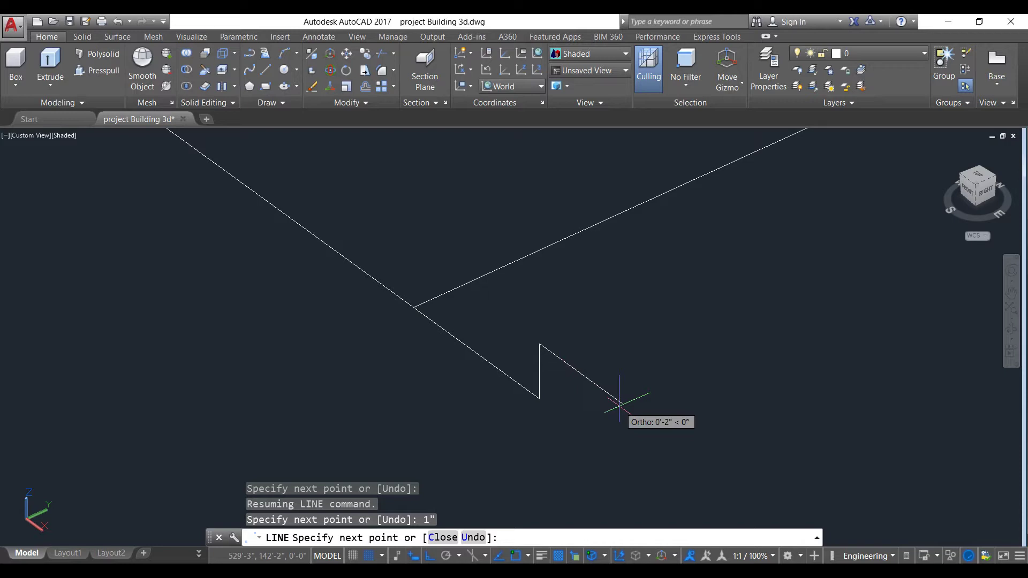
{"action": "type", "text": "3\""}
{"action": "key", "text": "Return"}
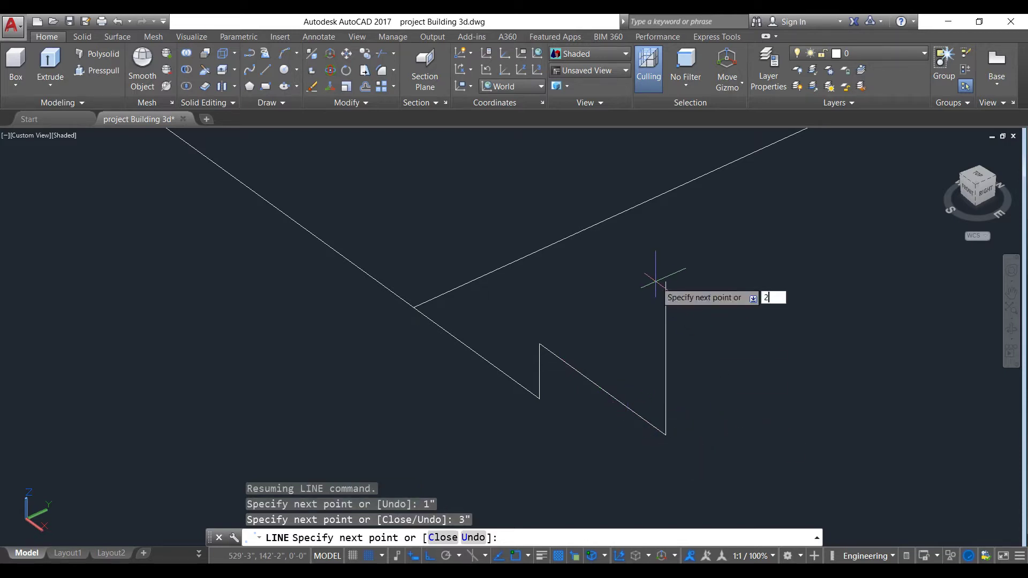
{"action": "type", "text": "2\""}
{"action": "key", "text": "Return"}
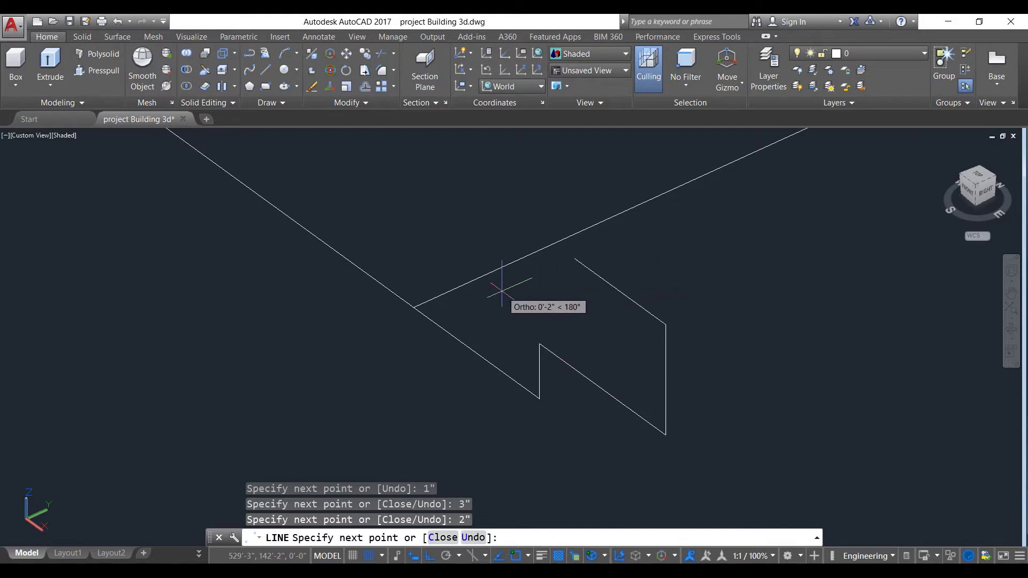
Step: Close the parapet profile with segments 3" inward, 1" up, 3" inward and straight down to its starting corner
{"action": "type", "text": "3\""}
{"action": "key", "text": "Return"}
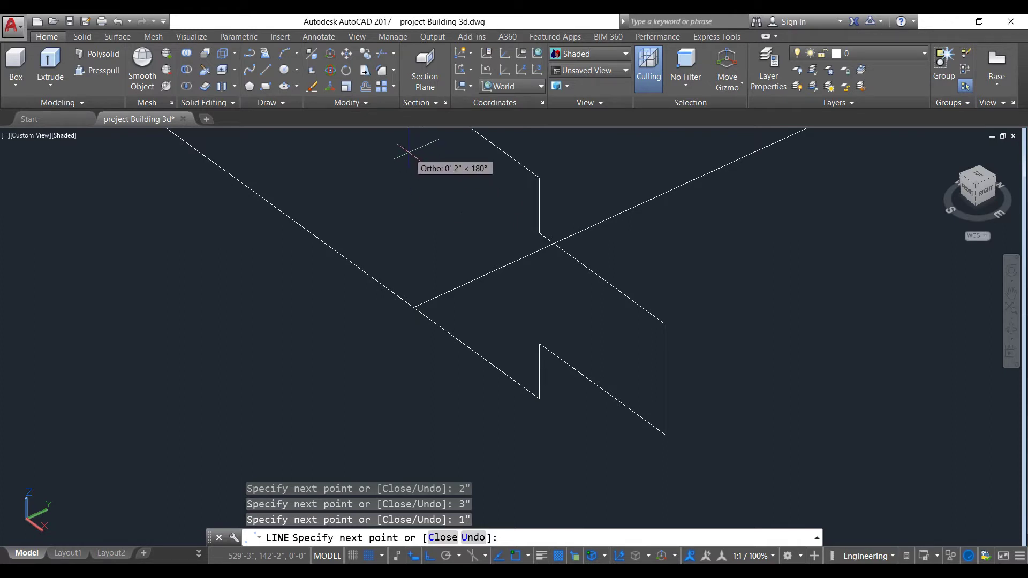
{"action": "middle_click_drag", "start_coordinate": [416, 144], "coordinate": [451, 214]}
{"action": "key", "text": "Return"}
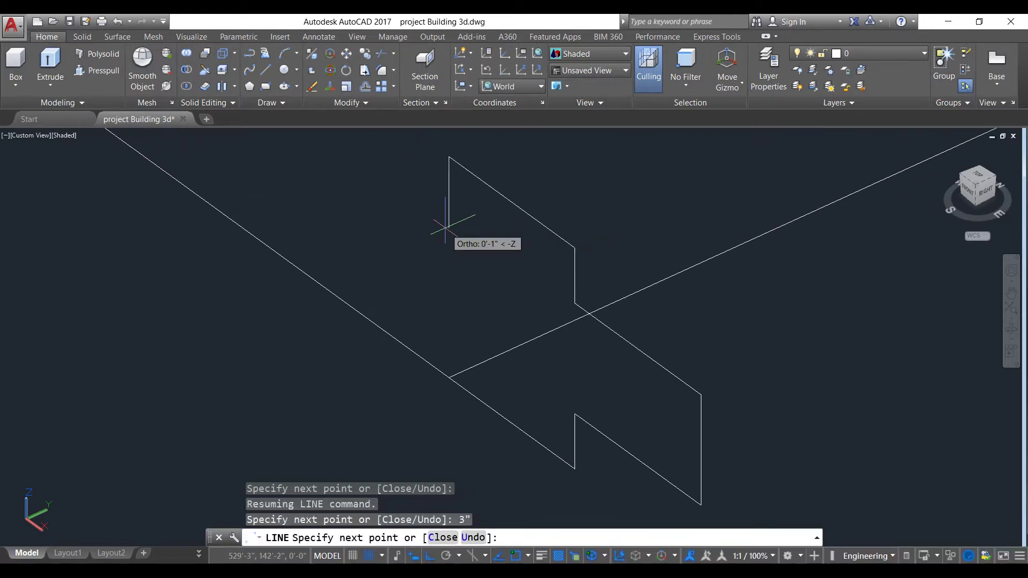
{"action": "left_click", "coordinate": [449, 378]}
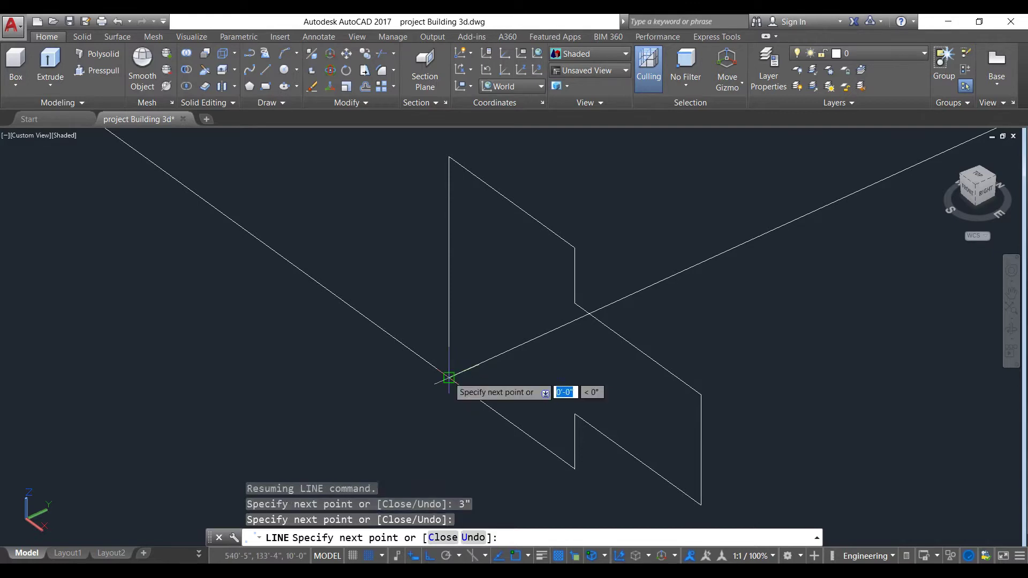
{"action": "key", "text": "Return"}
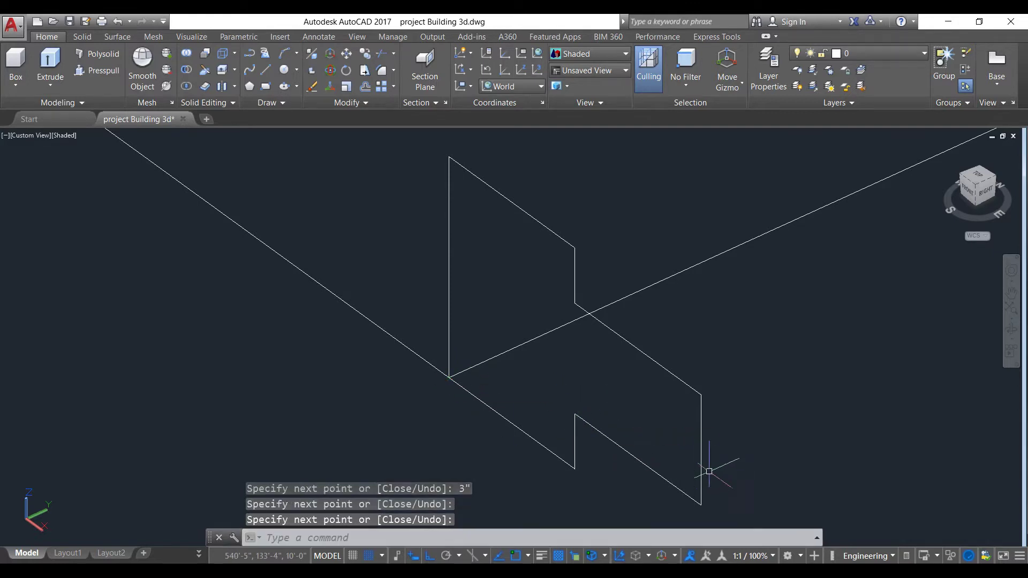
Step: Join all eight lines of the parapet profile into one polyline
{"action": "left_click", "coordinate": [715, 471]}
{"action": "left_click", "coordinate": [493, 437]}
{"action": "left_click", "coordinate": [647, 359]}
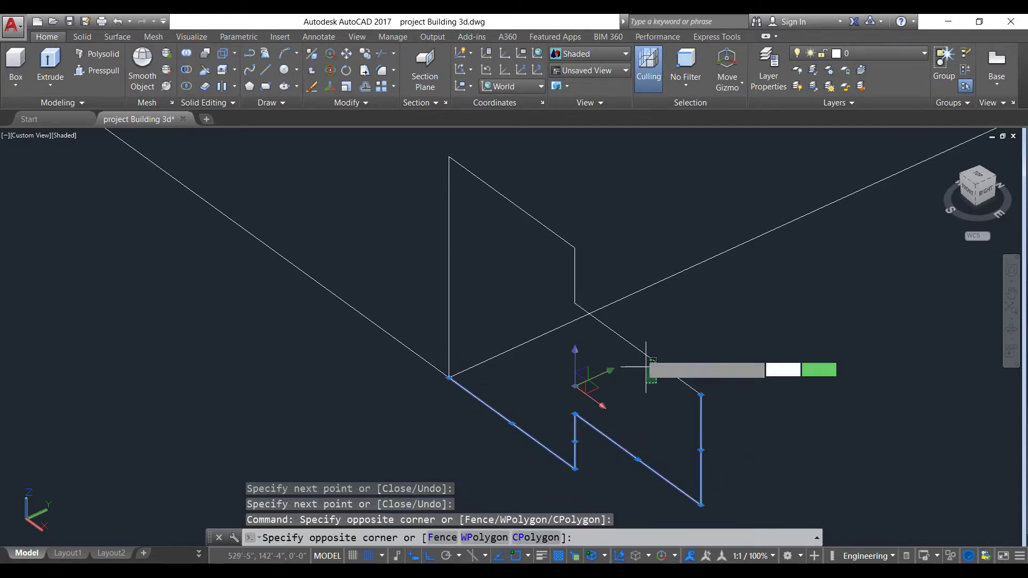
{"action": "left_click", "coordinate": [637, 340]}
{"action": "left_click", "coordinate": [585, 243]}
{"action": "left_click", "coordinate": [396, 220]}
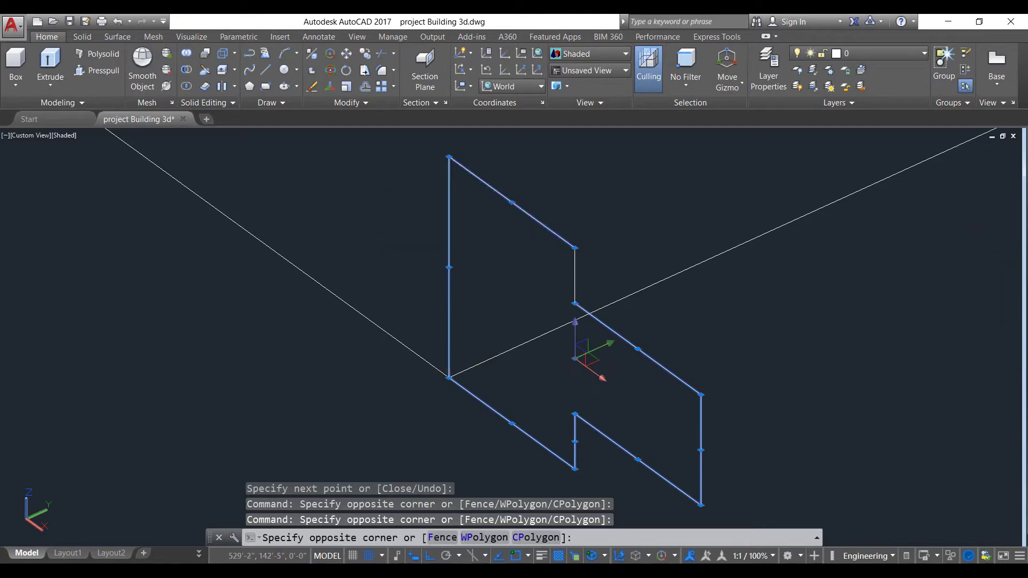
{"action": "left_click", "coordinate": [576, 270]}
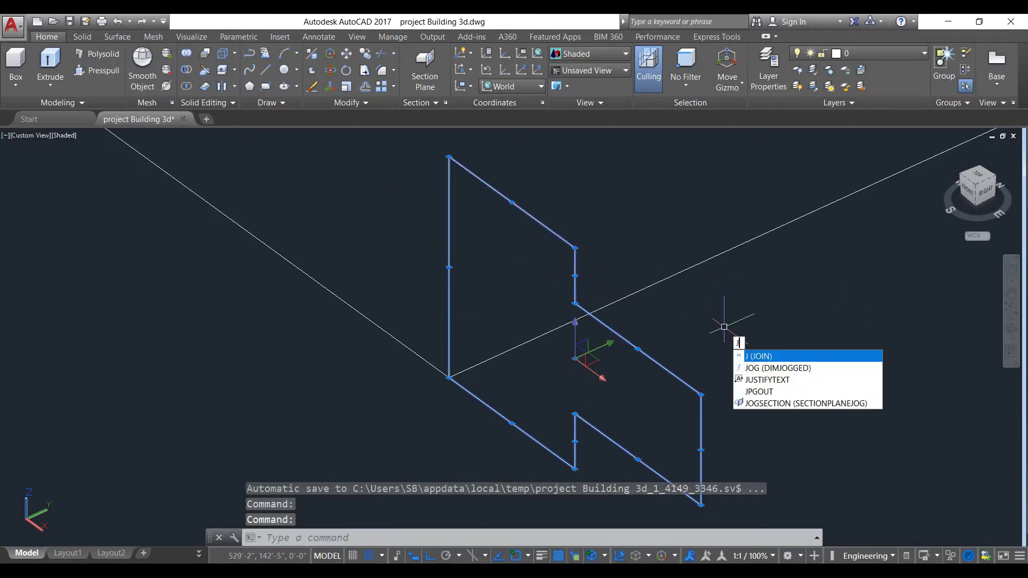
{"action": "key", "text": "Return"}
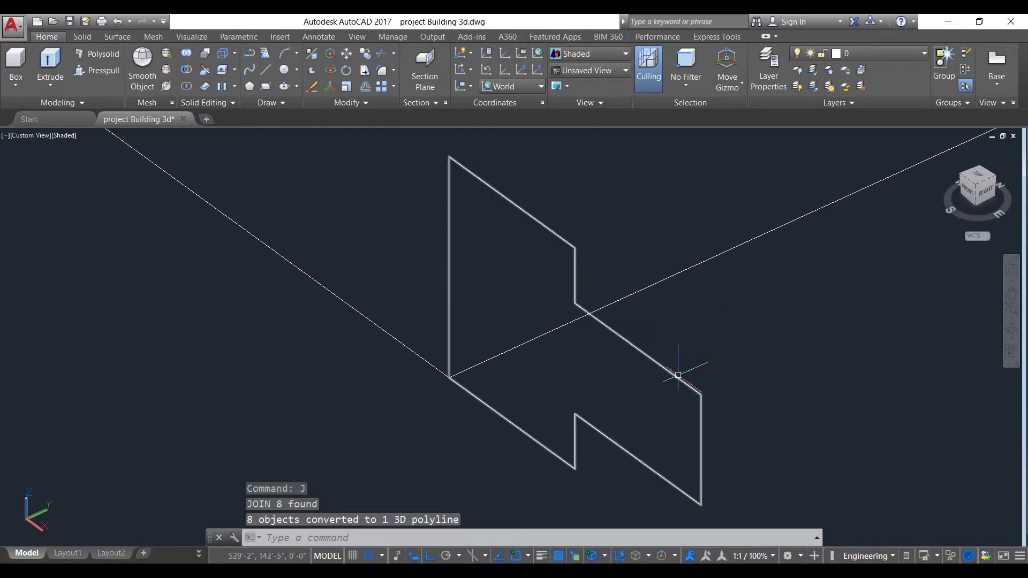
{"action": "mouse_move", "coordinate": [678, 375]}
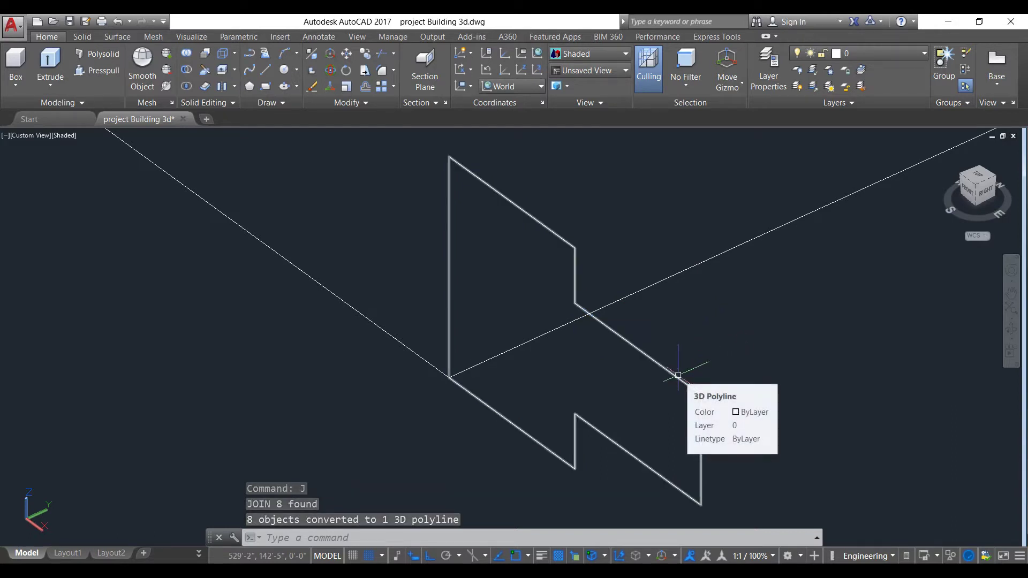
Step: Extrude the stepped profile as a solid, using the copied roof outline as its path, to form the parapet
{"action": "scroll", "coordinate": [678, 375], "scroll_direction": "down", "scroll_amount": 5}
{"action": "middle_click_drag", "start_coordinate": [781, 366], "coordinate": [610, 405]}
{"action": "scroll", "coordinate": [611, 406], "scroll_direction": "down", "scroll_amount": 2}
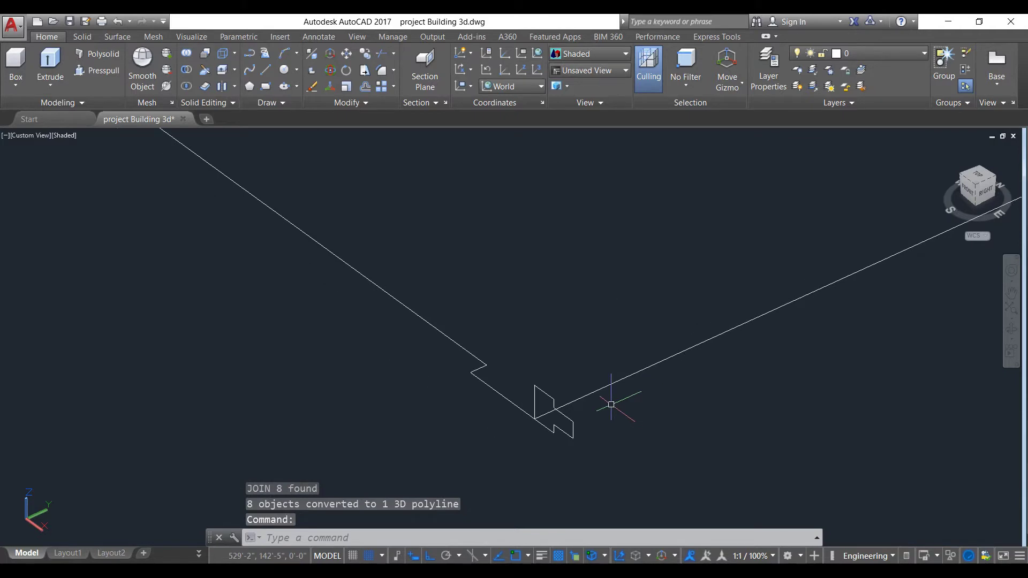
{"action": "left_click", "coordinate": [50, 62]}
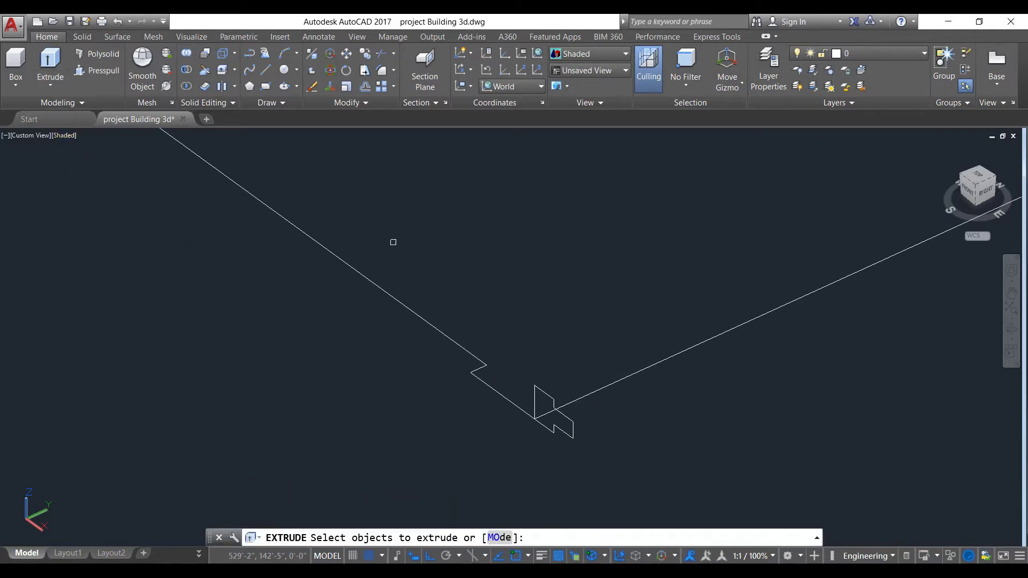
{"action": "left_click", "coordinate": [571, 422]}
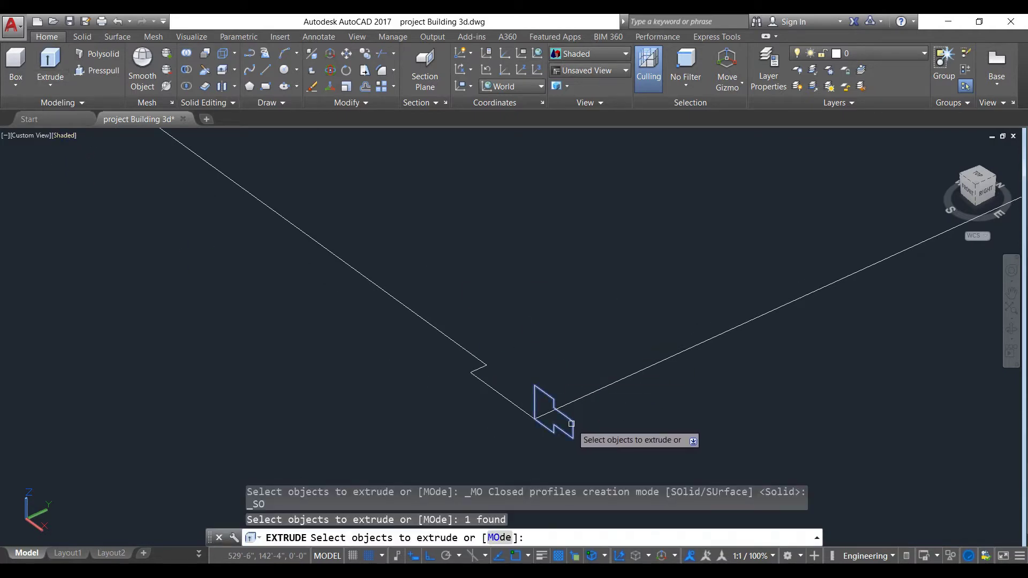
{"action": "key", "text": "Return"}
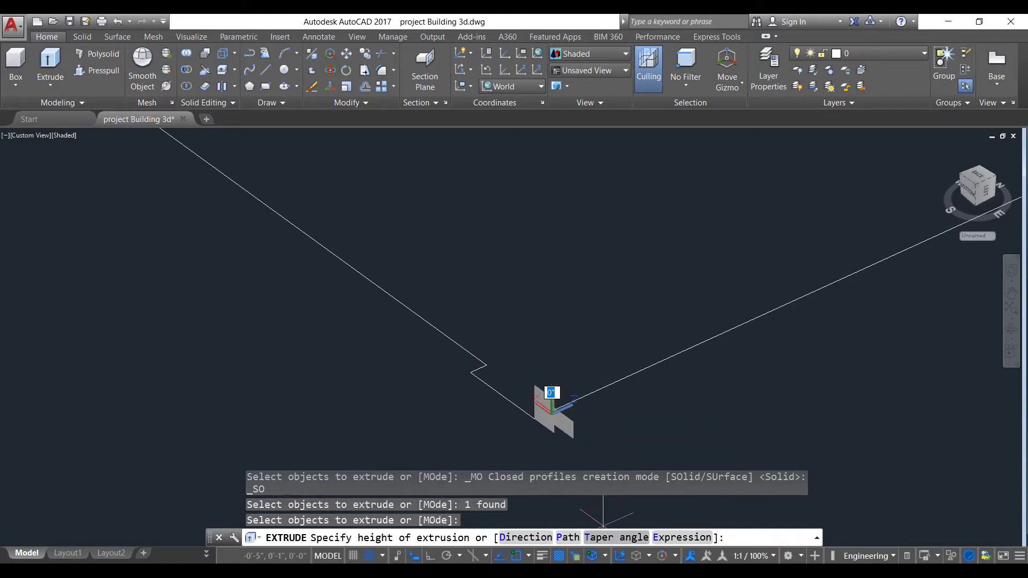
{"action": "type", "text": "p"}
{"action": "key", "text": "Return"}
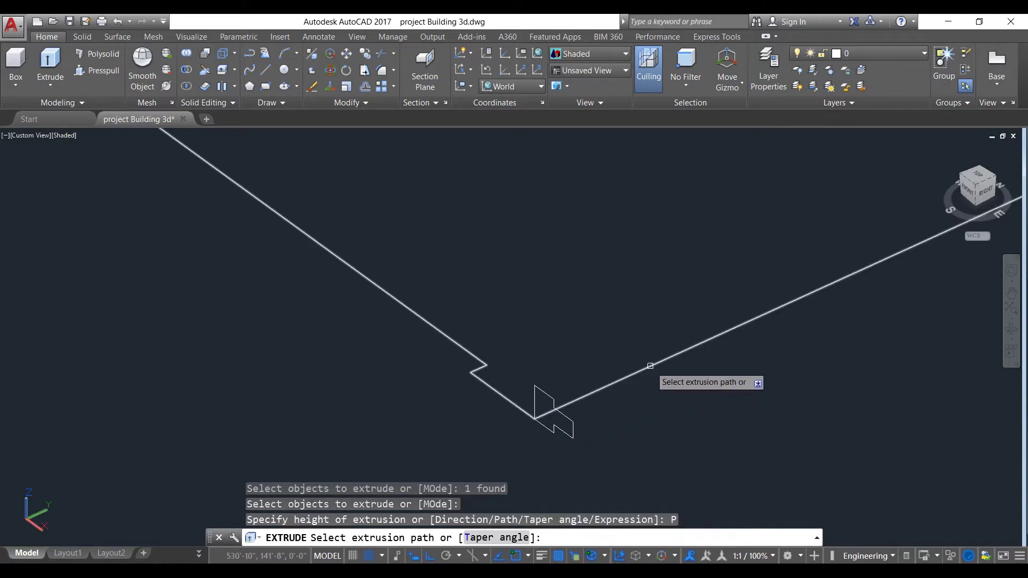
{"action": "left_click", "coordinate": [650, 365]}
{"action": "scroll", "coordinate": [831, 413], "scroll_direction": "down", "scroll_amount": 8}
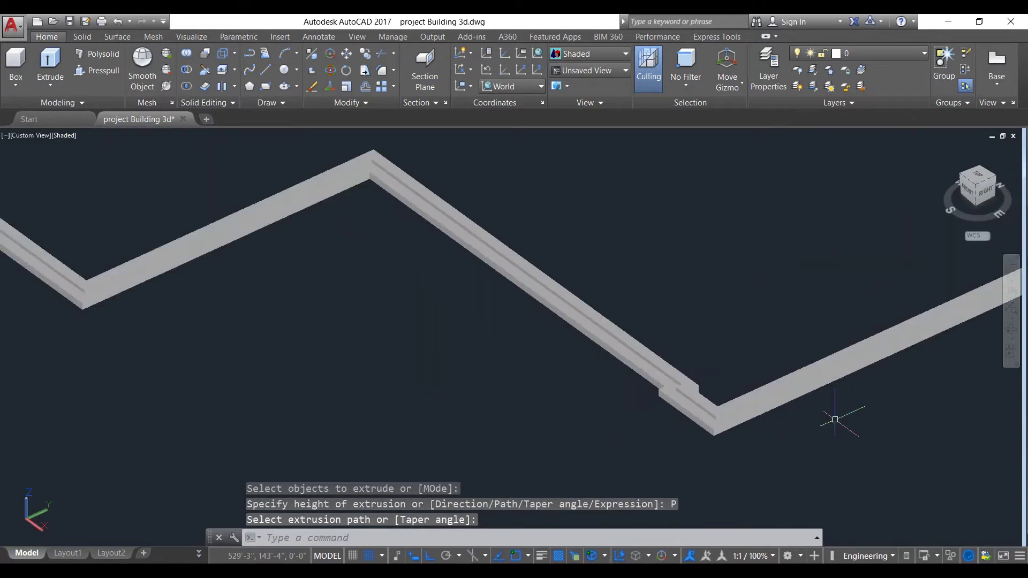
Step: Switch the model display to the Wireframe visual style
{"action": "middle_click_drag", "start_coordinate": [821, 415], "coordinate": [488, 340]}
{"action": "scroll", "coordinate": [488, 340], "scroll_direction": "down", "scroll_amount": 4}
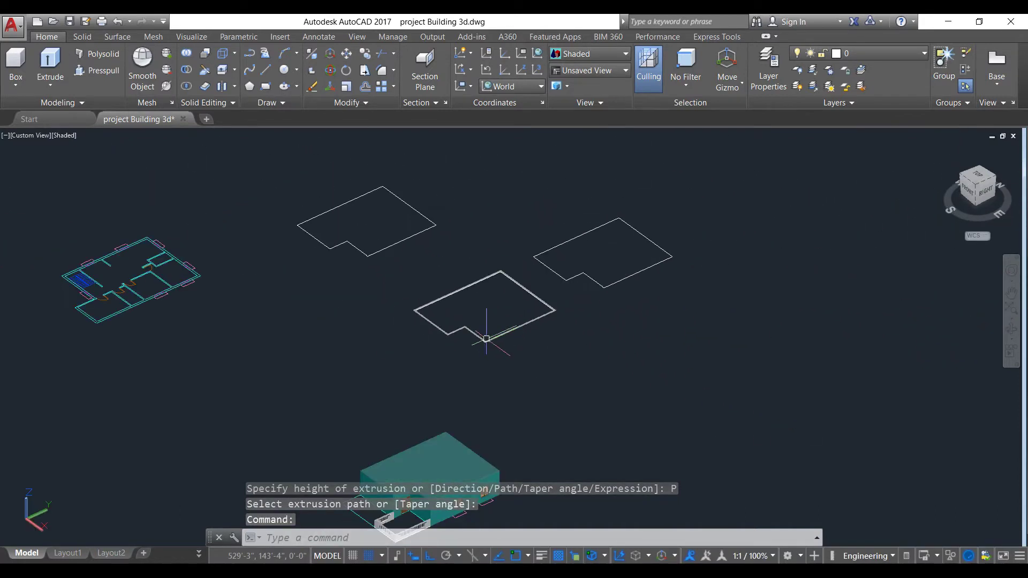
{"action": "middle_click_drag", "start_coordinate": [468, 452], "coordinate": [449, 362]}
{"action": "scroll", "coordinate": [407, 409], "scroll_direction": "up", "scroll_amount": 5}
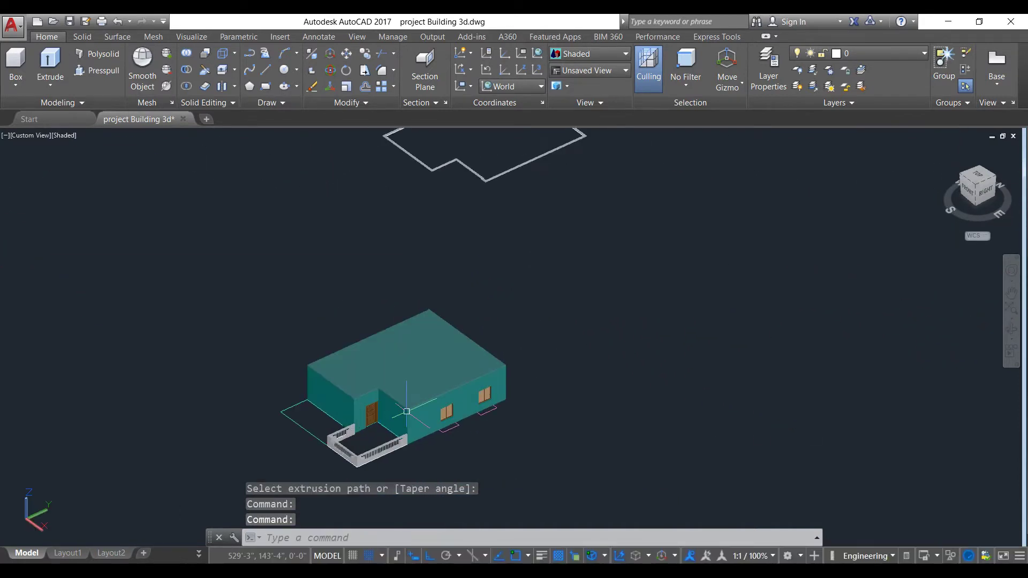
{"action": "scroll", "coordinate": [626, 198], "scroll_direction": "down", "scroll_amount": 3}
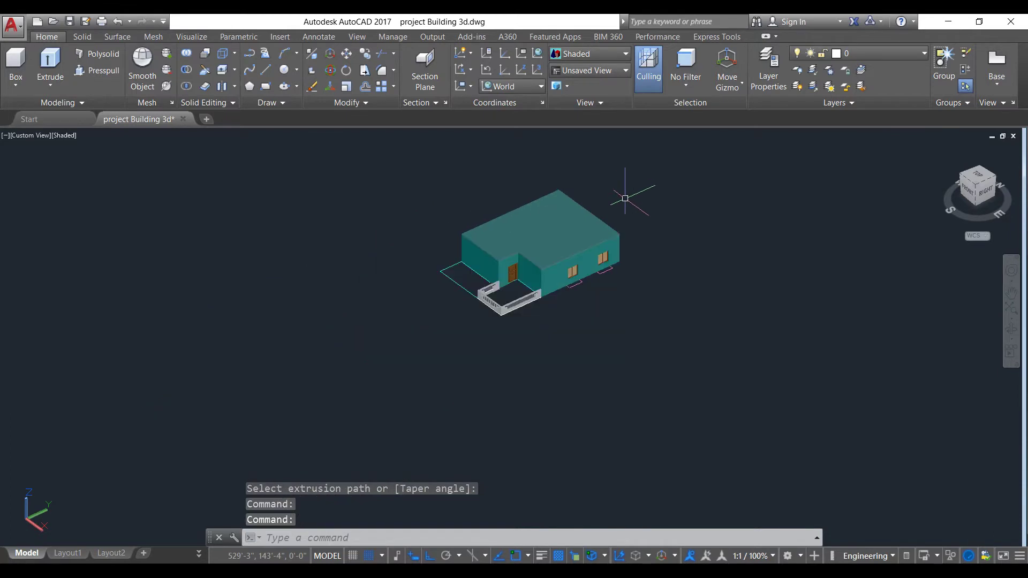
{"action": "middle_click_drag", "start_coordinate": [631, 195], "coordinate": [563, 380]}
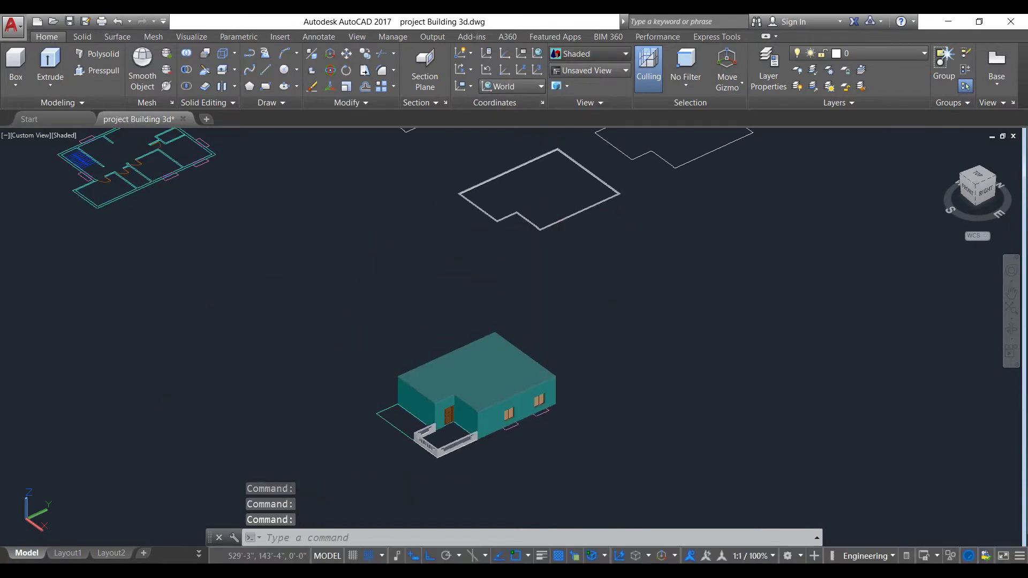
{"action": "left_click", "coordinate": [589, 53]}
{"action": "left_click", "coordinate": [569, 177]}
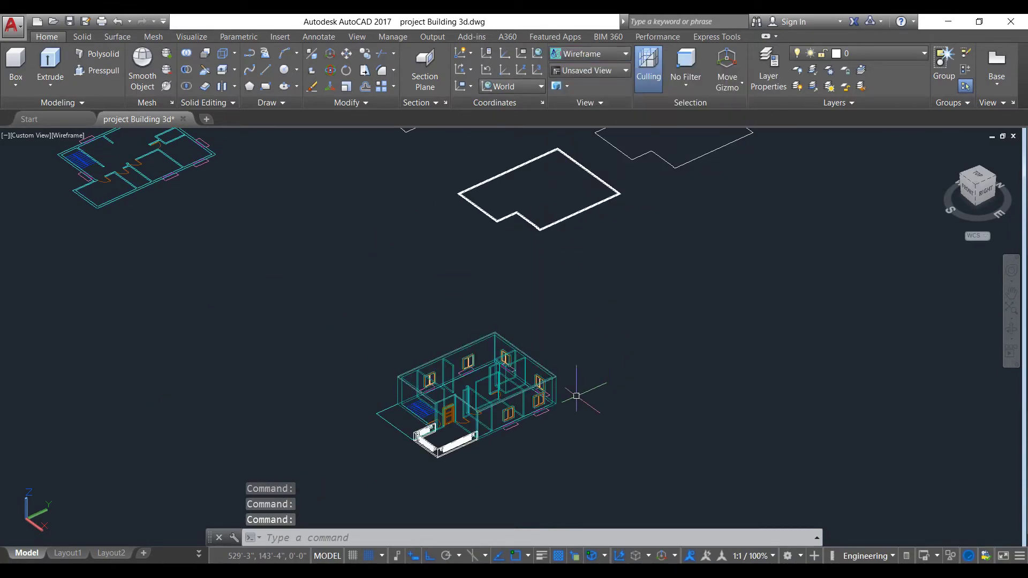
Step: Copy the extruded parapet from its inner lower corner onto the outer top corner of the house walls, beneath the roof slab
{"action": "scroll", "coordinate": [471, 442], "scroll_direction": "up", "scroll_amount": 6}
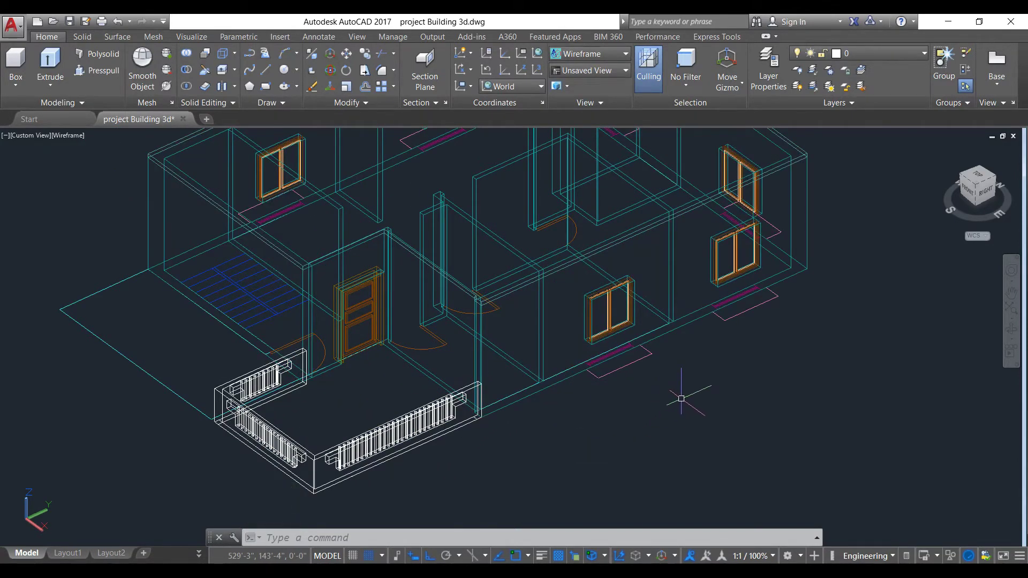
{"action": "scroll", "coordinate": [681, 398], "scroll_direction": "down", "scroll_amount": 8}
{"action": "middle_click_drag", "start_coordinate": [774, 268], "coordinate": [570, 273]}
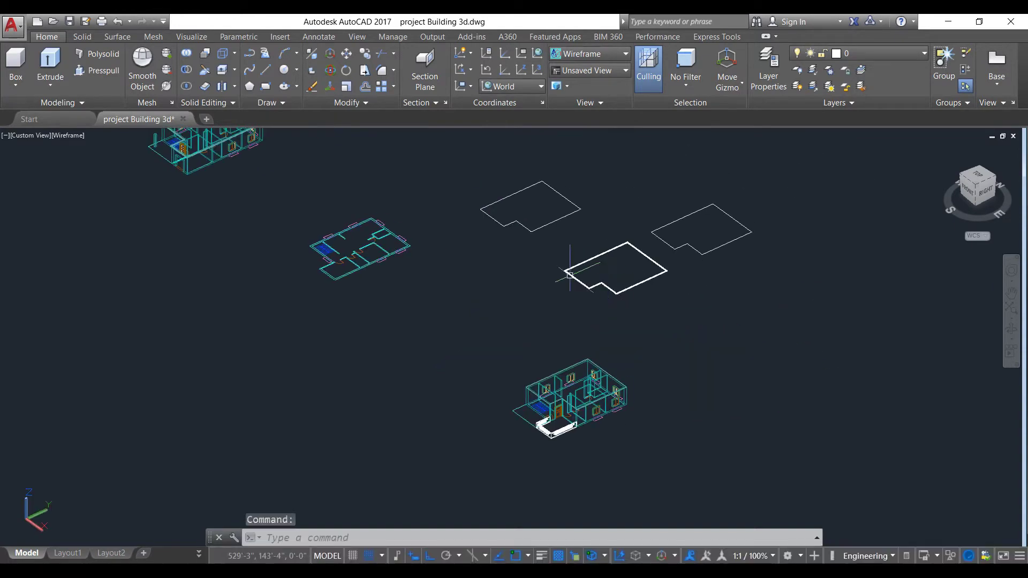
{"action": "scroll", "coordinate": [569, 274], "scroll_direction": "up", "scroll_amount": 10}
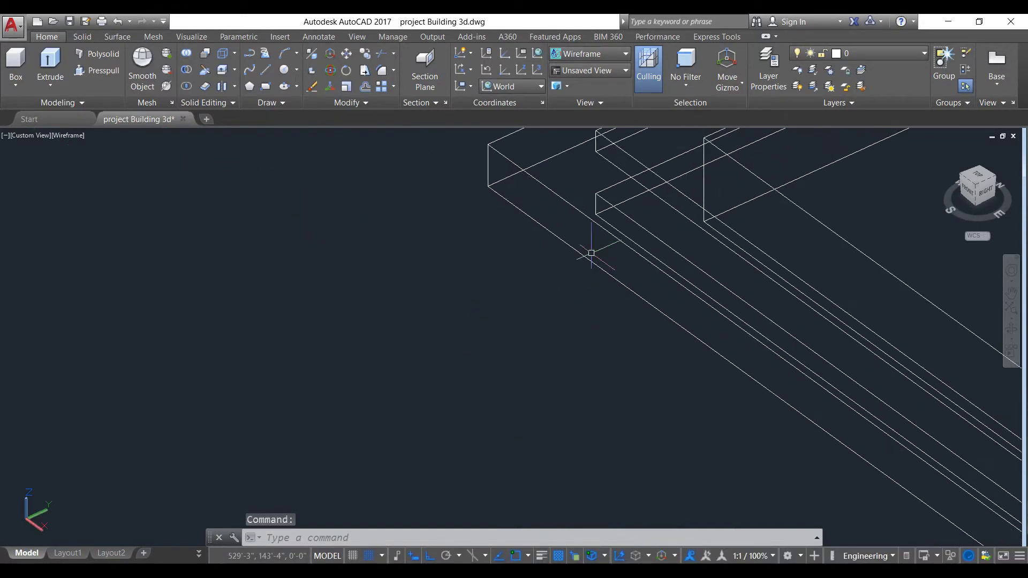
{"action": "left_click", "coordinate": [657, 259]}
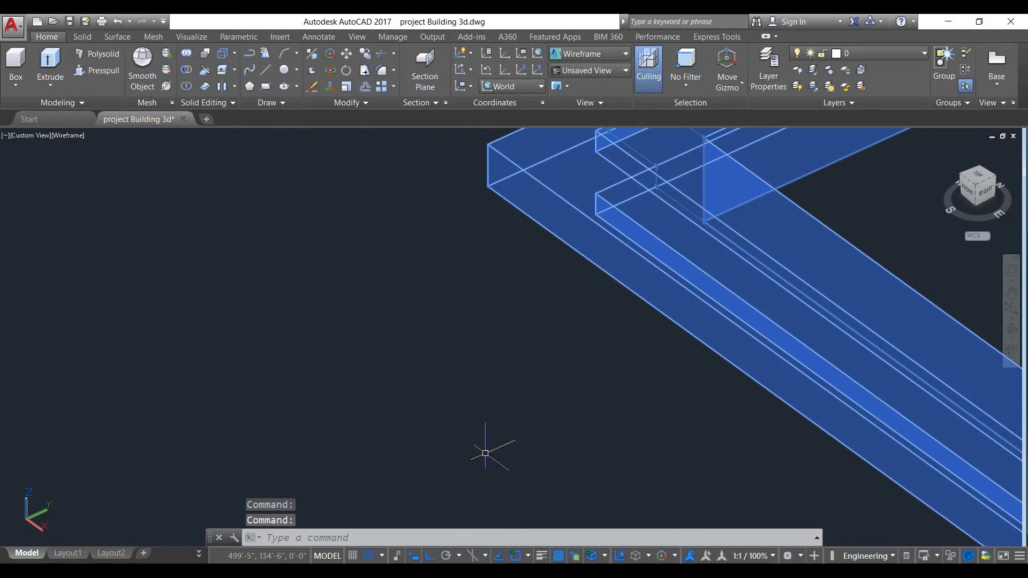
{"action": "type", "text": "co"}
{"action": "key", "text": "Return"}
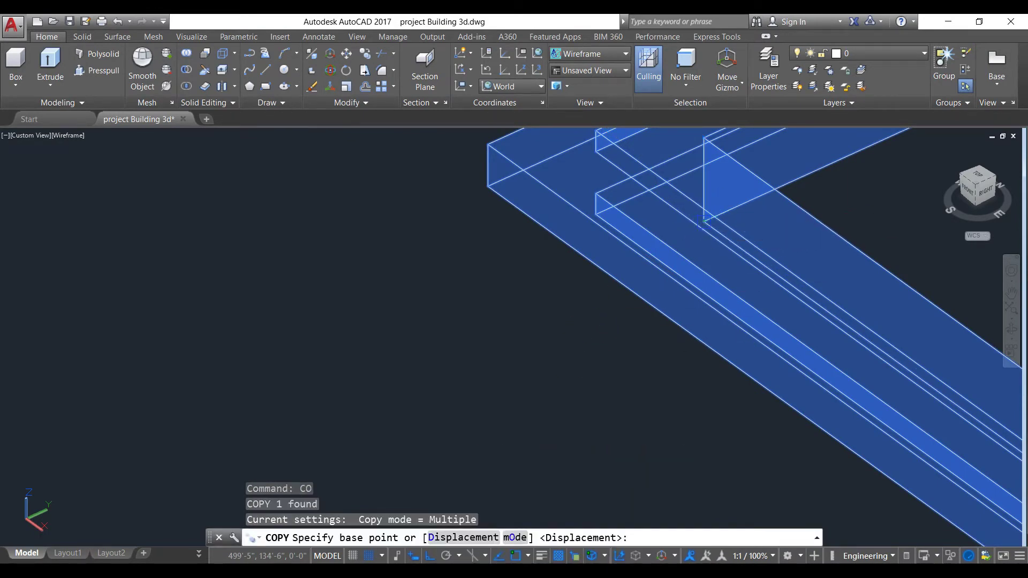
{"action": "left_click", "coordinate": [696, 210]}
{"action": "scroll", "coordinate": [523, 344], "scroll_direction": "down", "scroll_amount": 5}
{"action": "scroll", "coordinate": [447, 339], "scroll_direction": "down", "scroll_amount": 10}
{"action": "middle_click_drag", "start_coordinate": [448, 339], "coordinate": [496, 144]}
{"action": "scroll", "coordinate": [428, 278], "scroll_direction": "up", "scroll_amount": 3}
{"action": "scroll", "coordinate": [407, 375], "scroll_direction": "up", "scroll_amount": 3}
{"action": "middle_click_drag", "start_coordinate": [379, 431], "coordinate": [459, 165]}
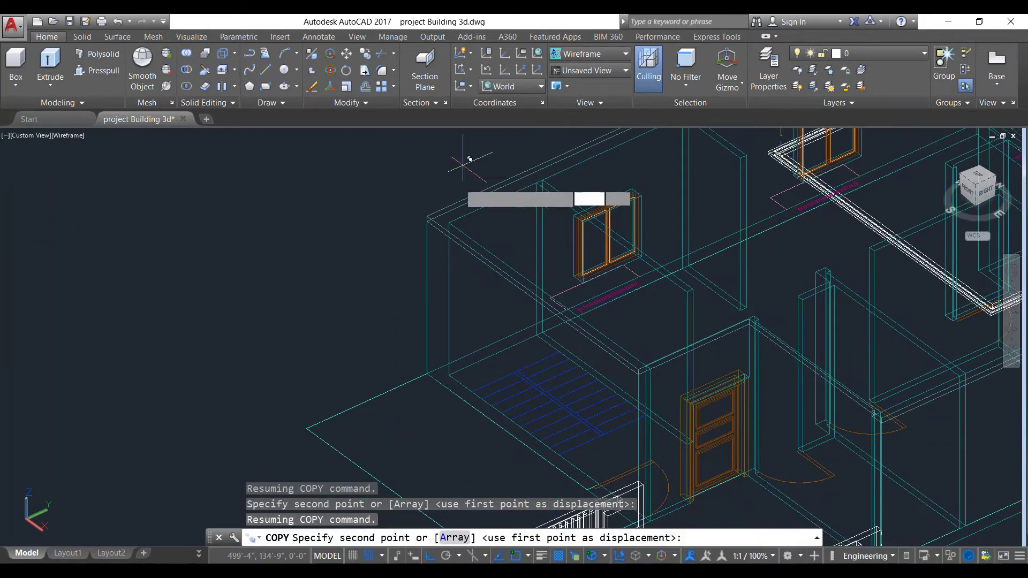
{"action": "scroll", "coordinate": [419, 175], "scroll_direction": "up", "scroll_amount": 5}
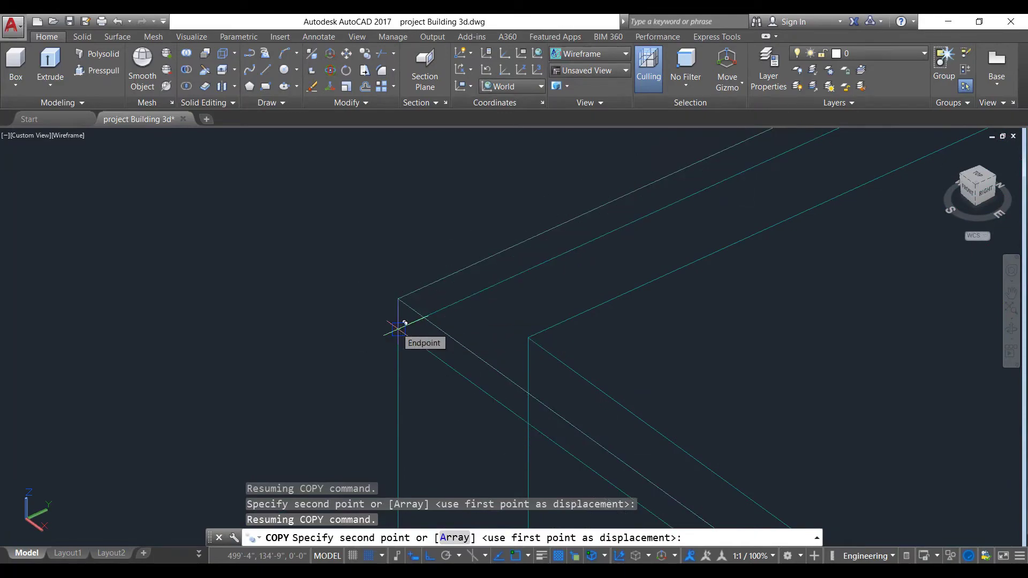
{"action": "left_click", "coordinate": [399, 324]}
{"action": "scroll", "coordinate": [203, 364], "scroll_direction": "down", "scroll_amount": 6}
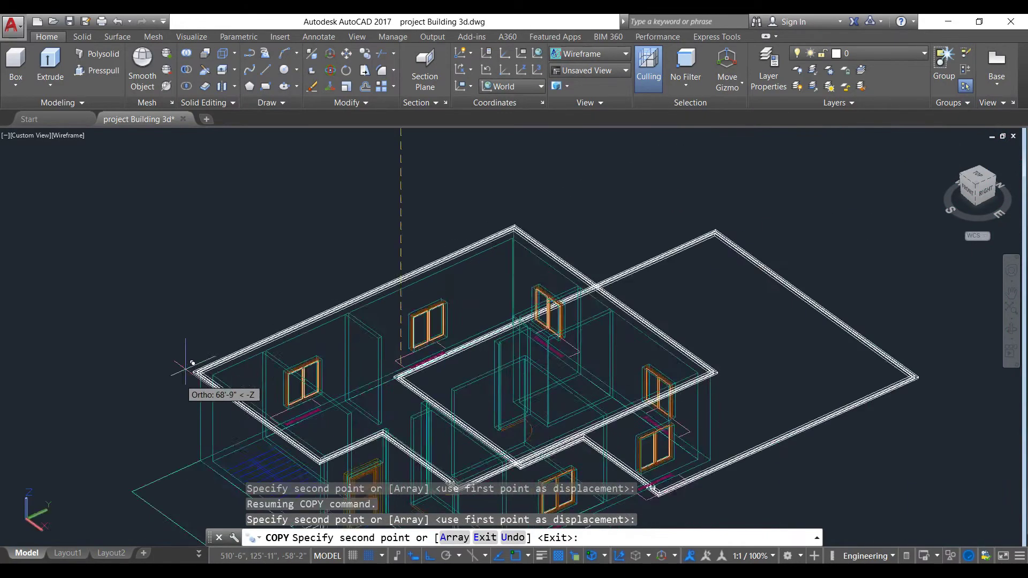
{"action": "key", "text": "Escape"}
Step: Return the display to the Shaded visual style
{"action": "scroll", "coordinate": [530, 290], "scroll_direction": "down", "scroll_amount": 1}
{"action": "middle_click_drag", "start_coordinate": [529, 290], "coordinate": [606, 210]}
{"action": "left_click", "coordinate": [589, 70]}
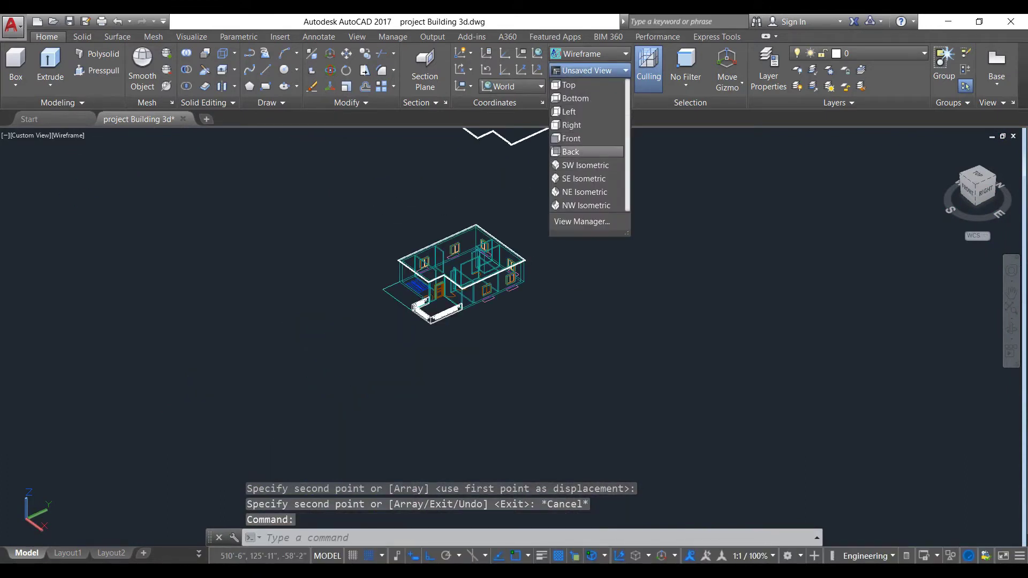
{"action": "left_click", "coordinate": [589, 70]}
{"action": "left_click", "coordinate": [589, 54]}
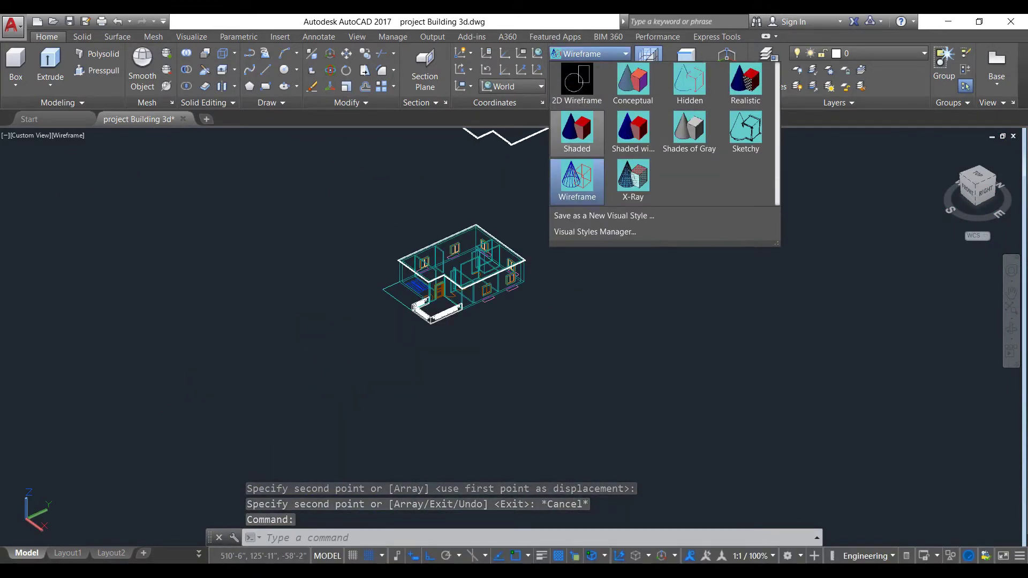
{"action": "left_click", "coordinate": [573, 145]}
{"action": "scroll", "coordinate": [423, 284], "scroll_direction": "up", "scroll_amount": 5}
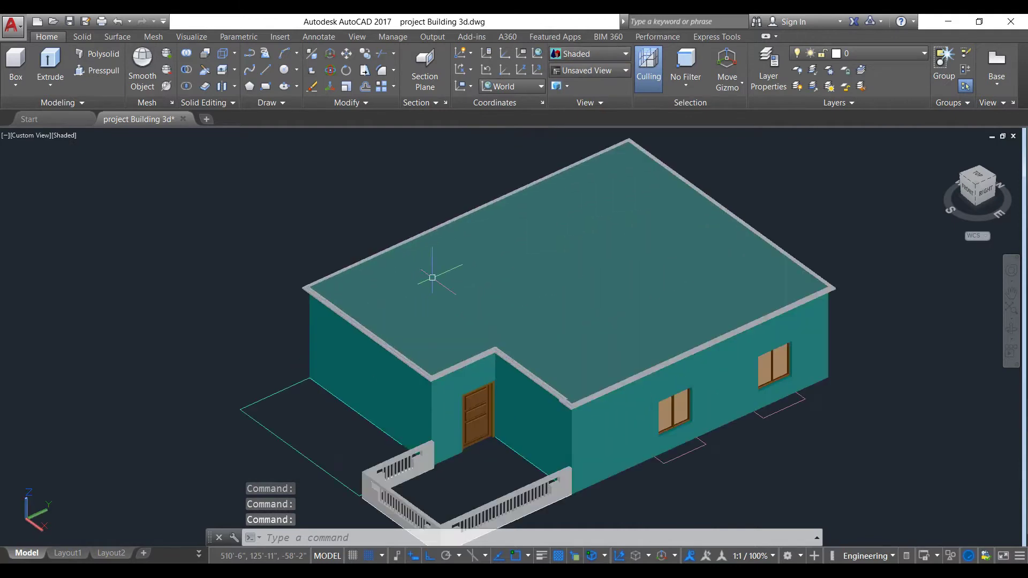
Step: Assign the parapet around the house roof to the 3d slab layer
{"action": "left_click", "coordinate": [574, 408]}
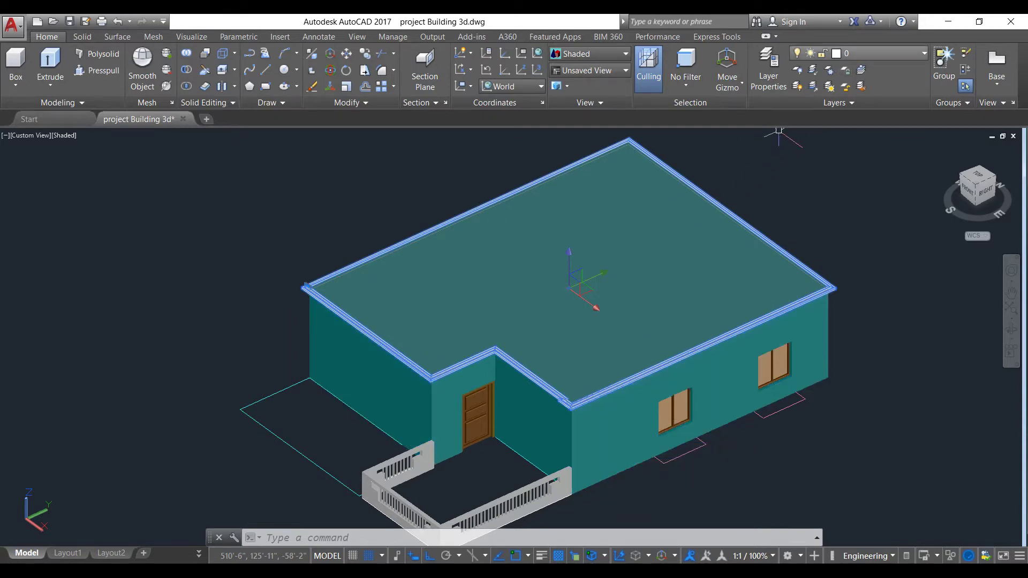
{"action": "left_click", "coordinate": [856, 53]}
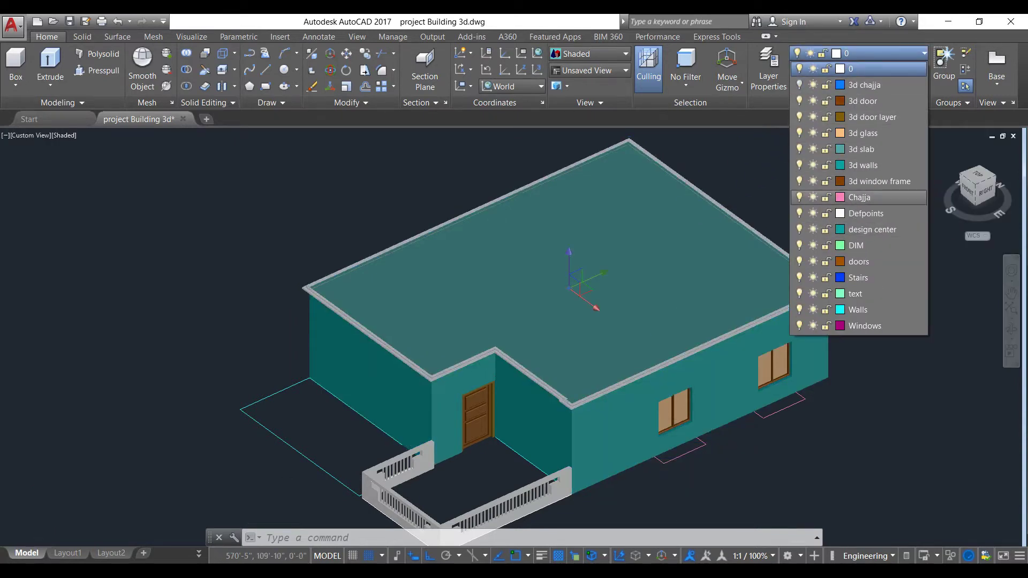
{"action": "left_click", "coordinate": [860, 148]}
{"action": "left_click", "coordinate": [860, 149]}
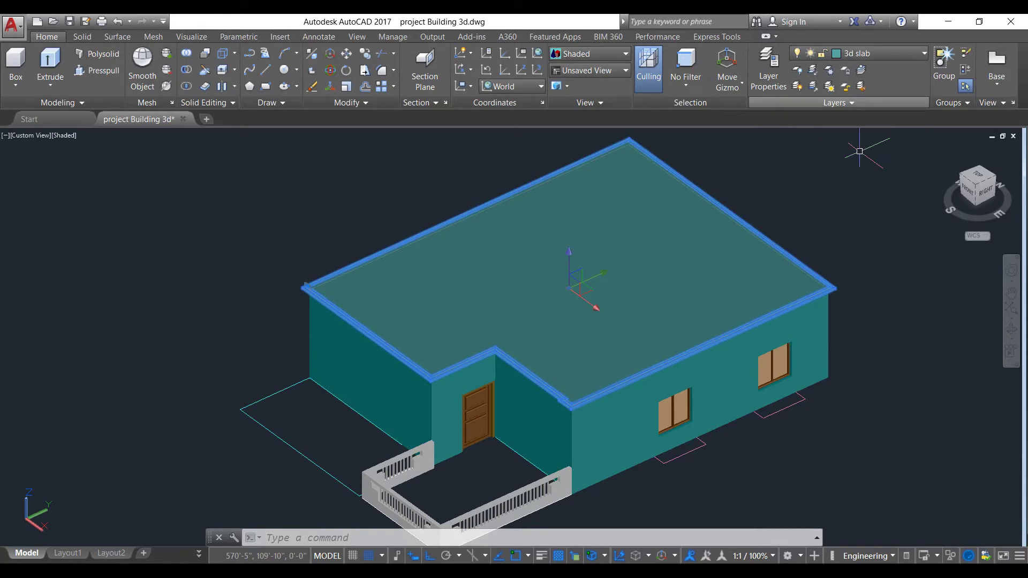
{"action": "key", "text": "Escape"}
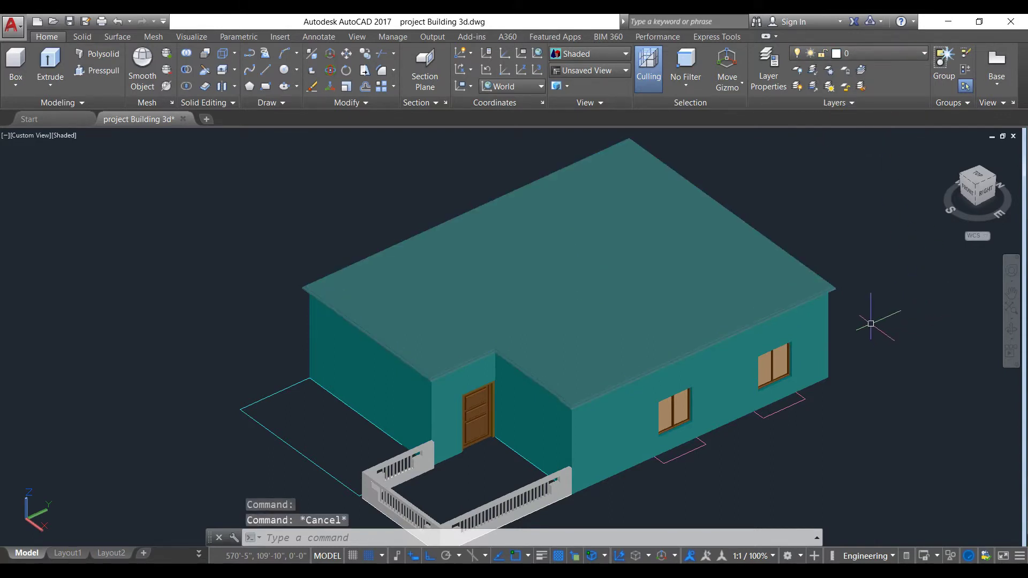
Step: Assign the low porch wall in front of the door to the Walls layer
{"action": "scroll", "coordinate": [871, 323], "scroll_direction": "down", "scroll_amount": 4}
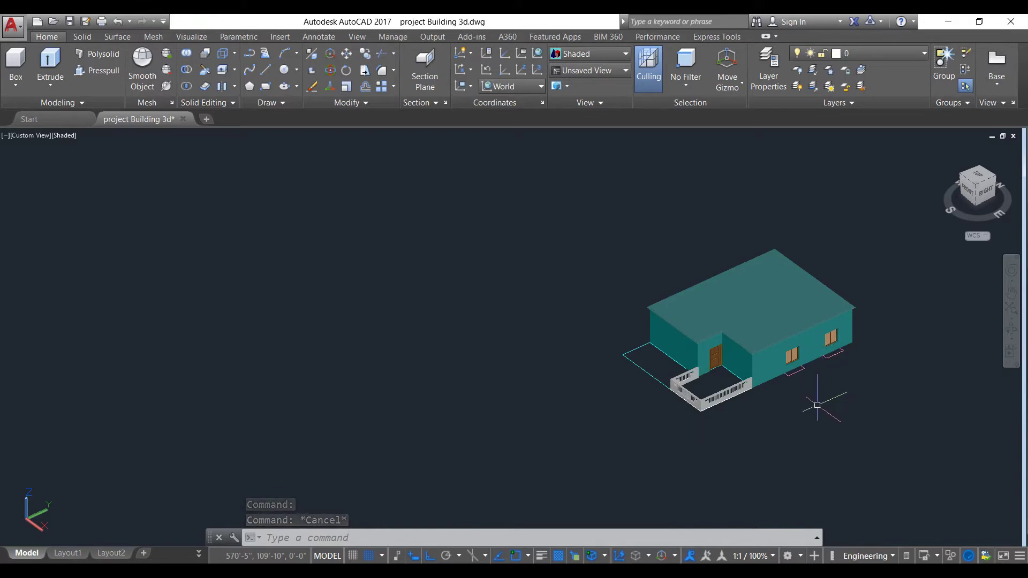
{"action": "scroll", "coordinate": [780, 415], "scroll_direction": "up", "scroll_amount": 4}
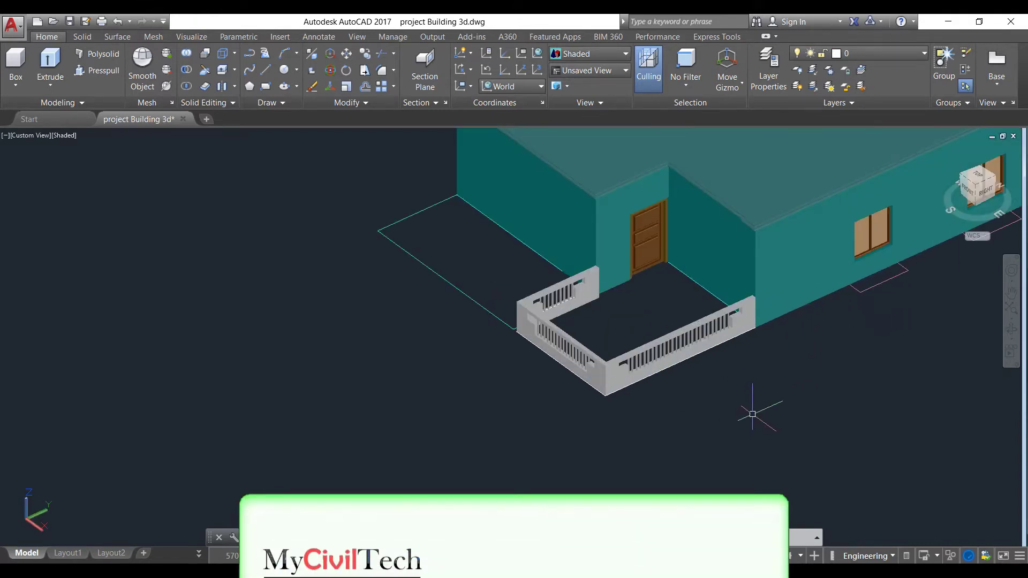
{"action": "key", "text": "Escape"}
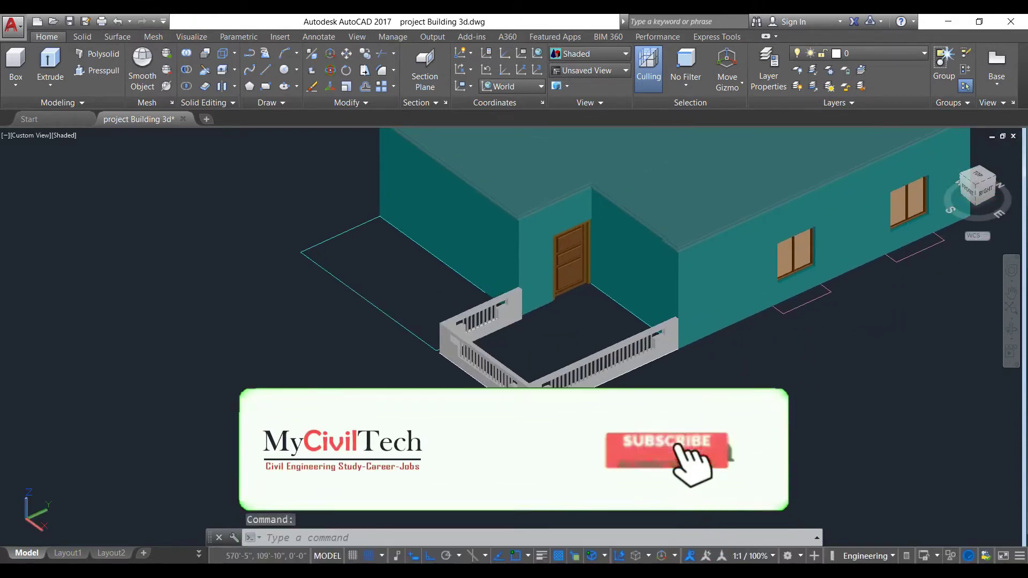
{"action": "left_click", "coordinate": [459, 328]}
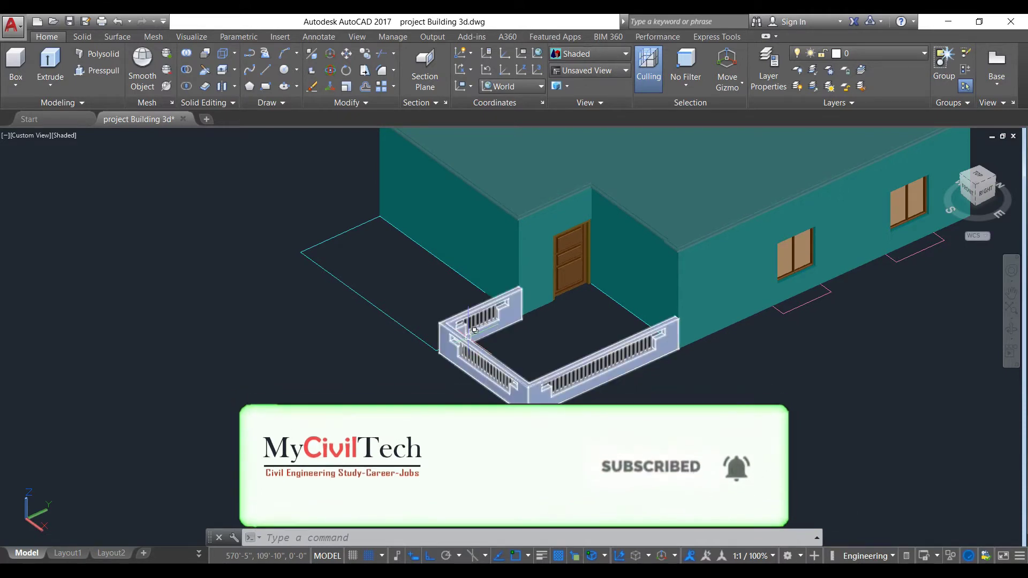
{"action": "key", "text": "Escape"}
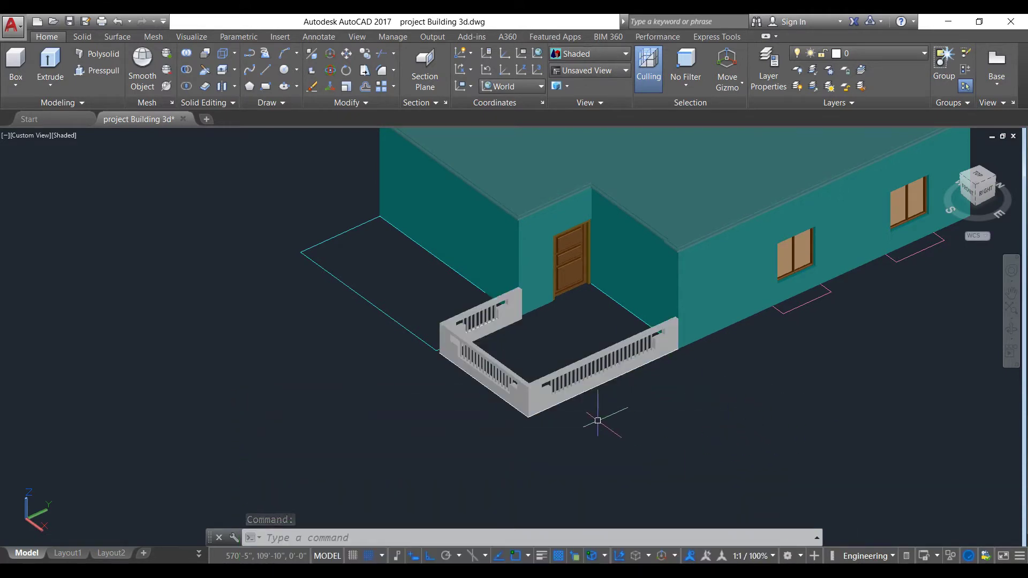
{"action": "left_click", "coordinate": [550, 408]}
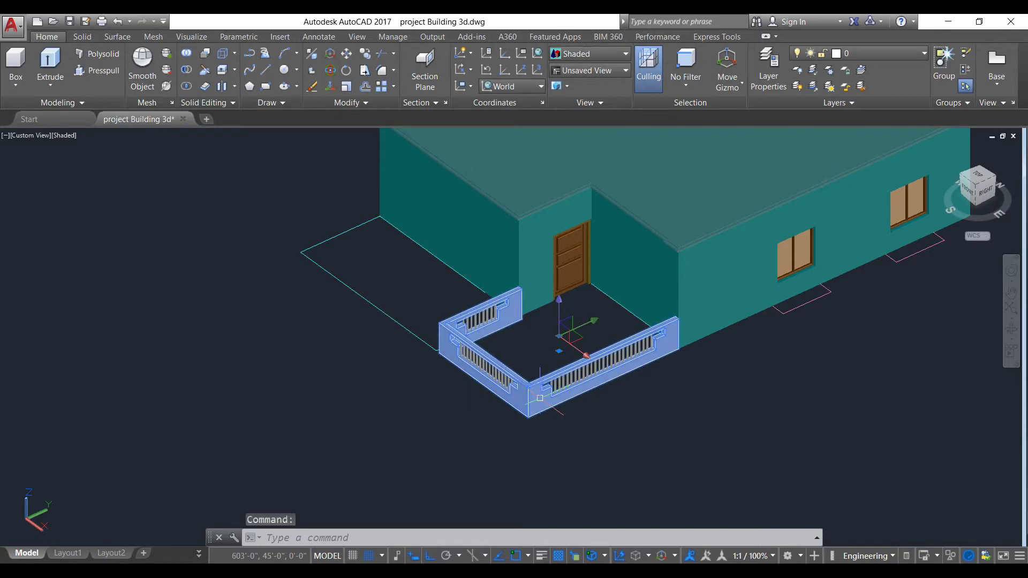
{"action": "left_click", "coordinate": [857, 53]}
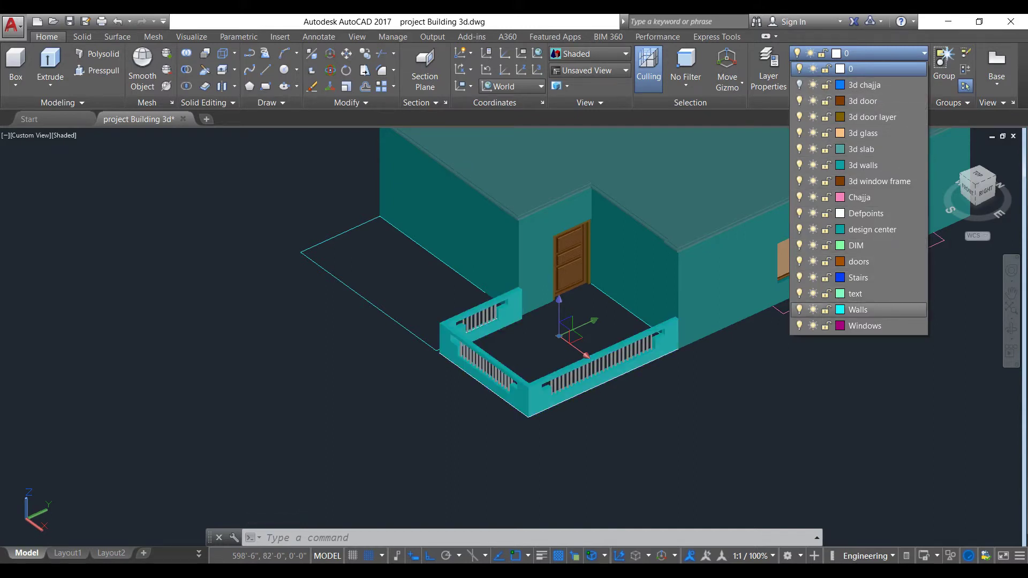
{"action": "left_click", "coordinate": [857, 309]}
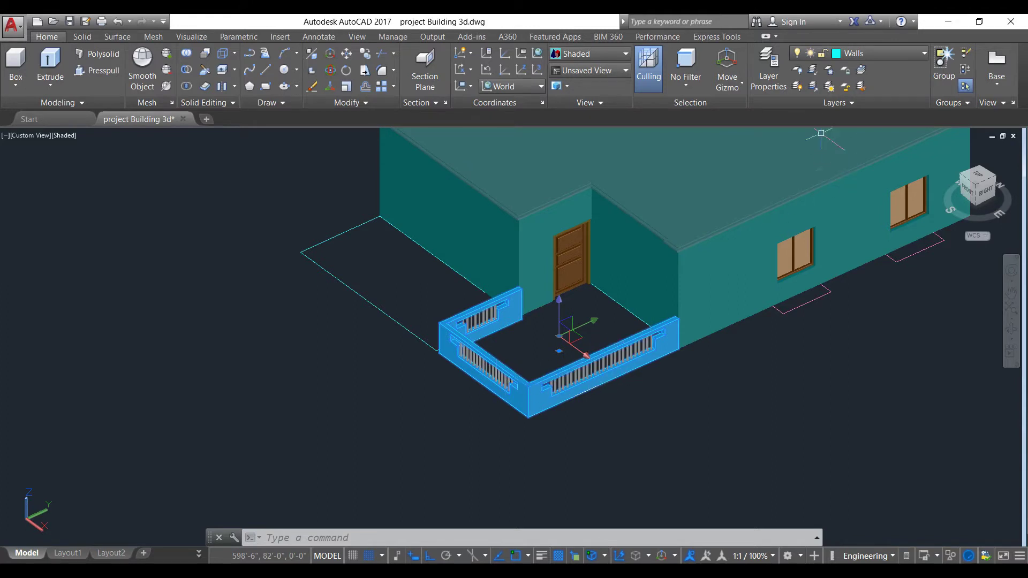
Step: Create a new layer named 3d railings
{"action": "left_click", "coordinate": [768, 75]}
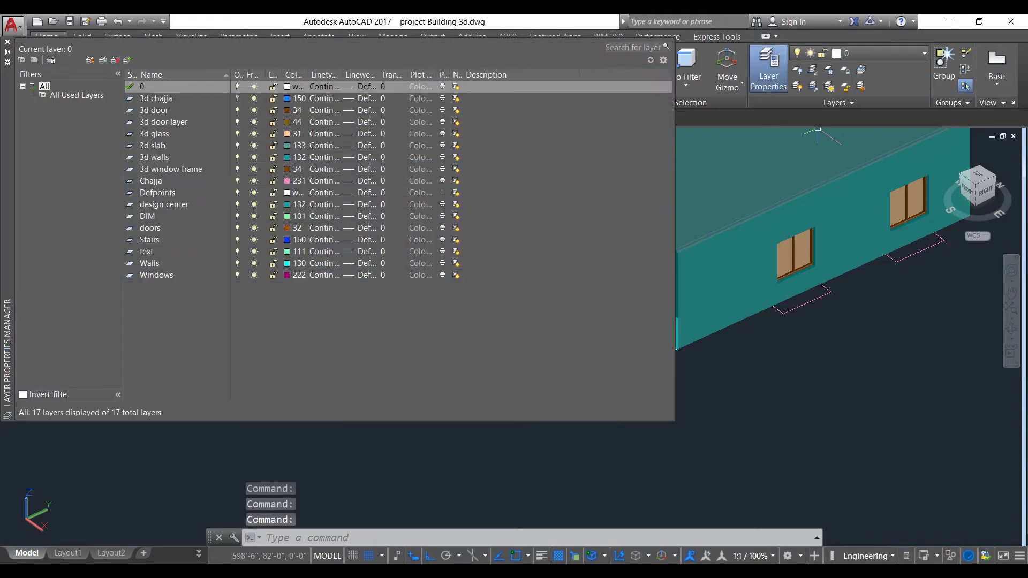
{"action": "left_click", "coordinate": [90, 59]}
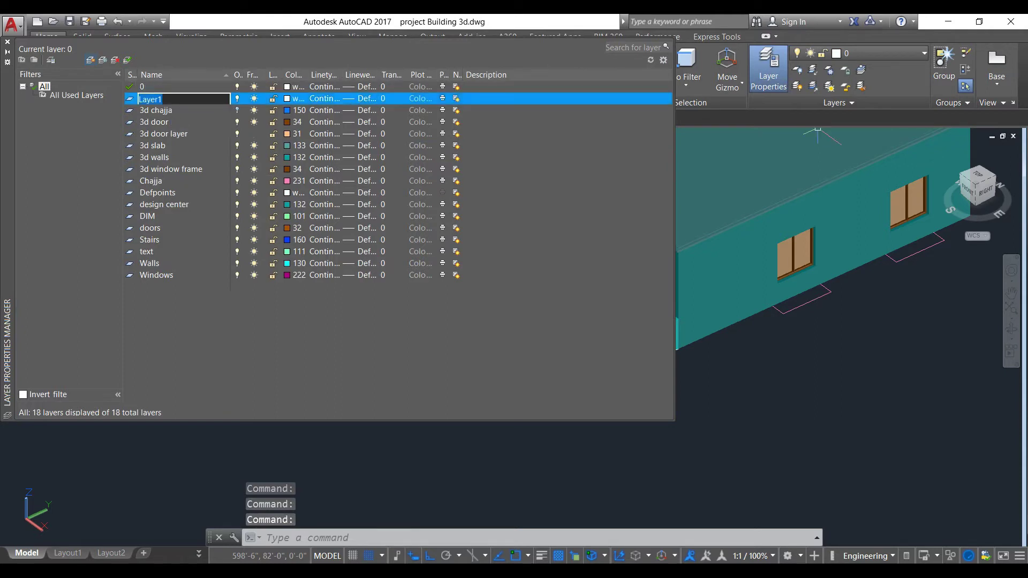
{"action": "type", "text": "3"}
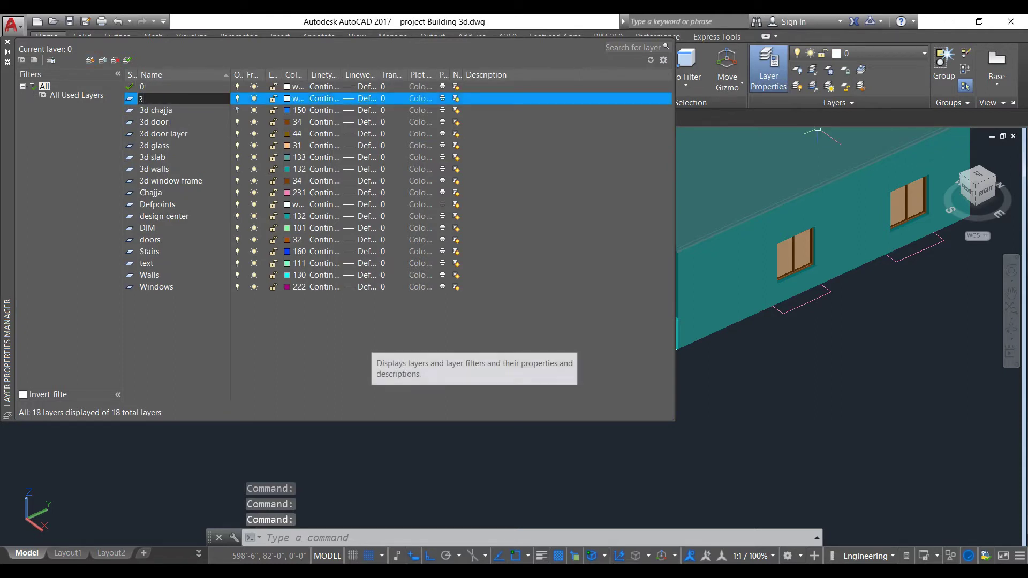
{"action": "type", "text": "d railings"}
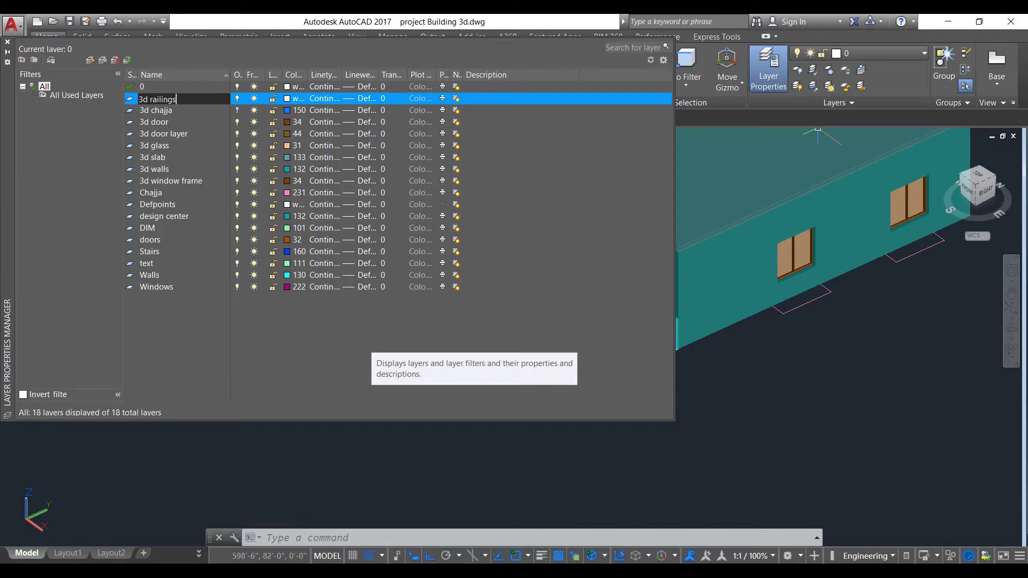
{"action": "key", "text": "Return"}
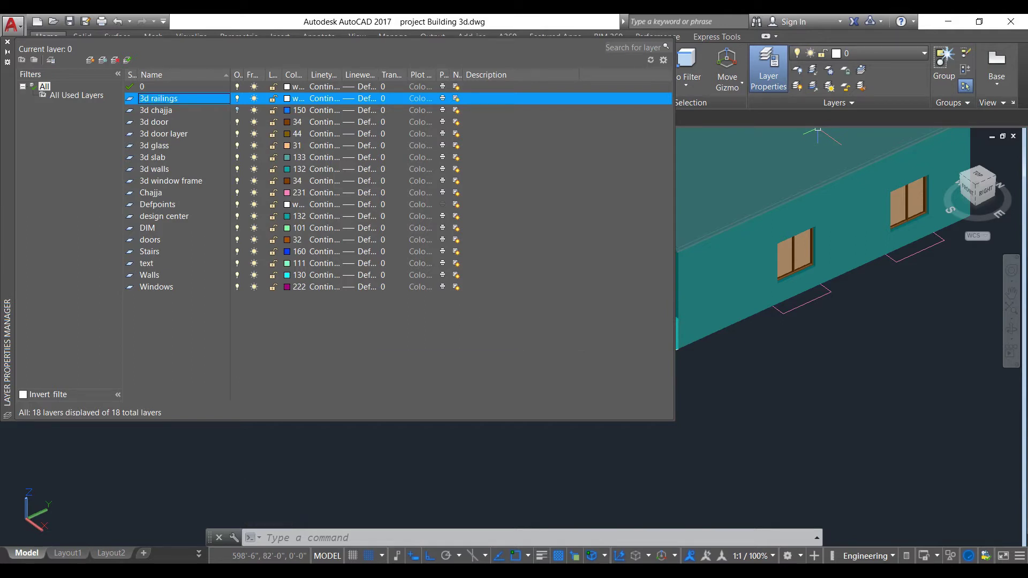
Step: Set the colour of the 3d railings layer to index colour 191 and close the layer manager
{"action": "left_click", "coordinate": [292, 98]}
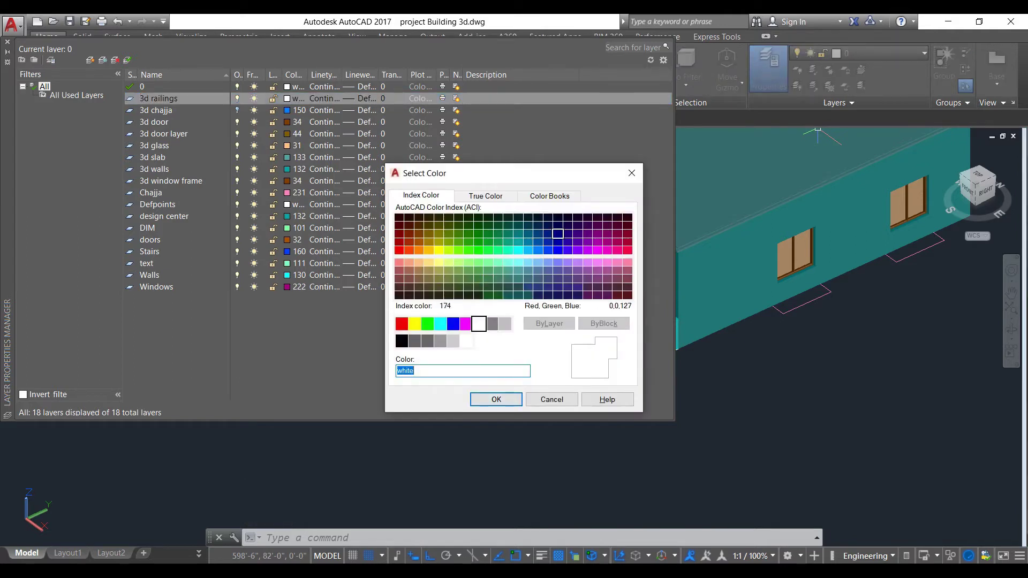
{"action": "left_click", "coordinate": [568, 225]}
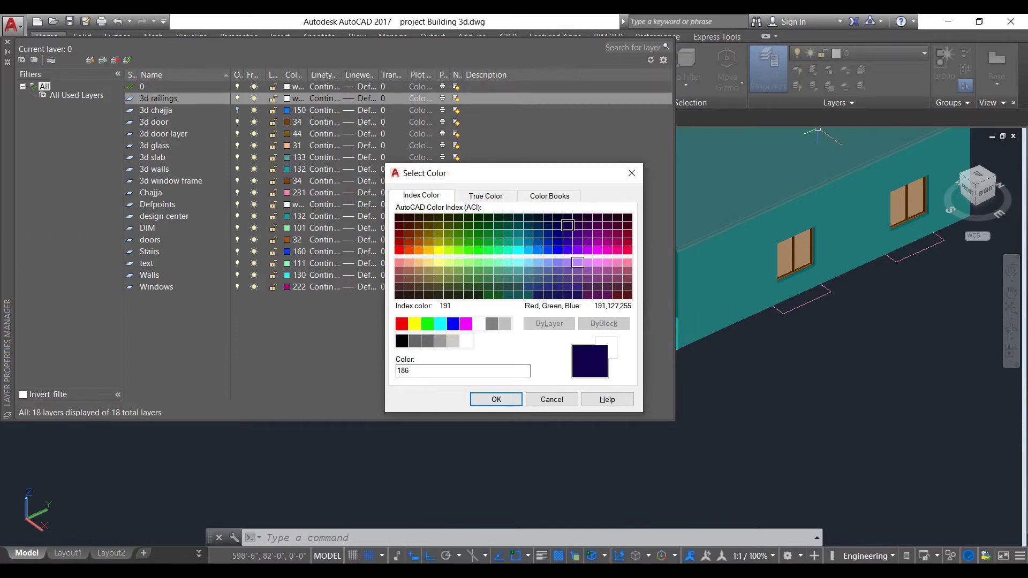
{"action": "left_click", "coordinate": [577, 261]}
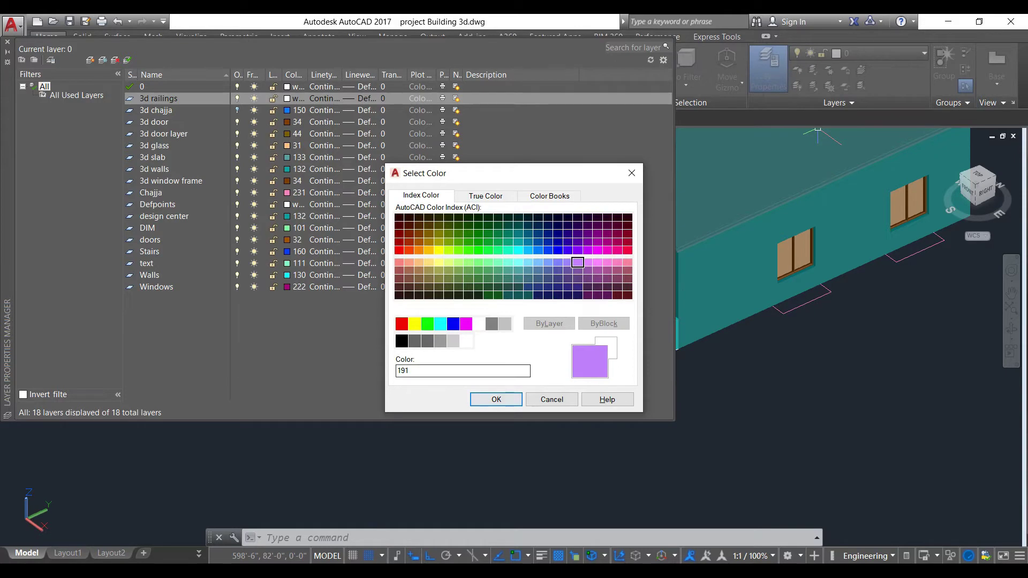
{"action": "left_click", "coordinate": [495, 399]}
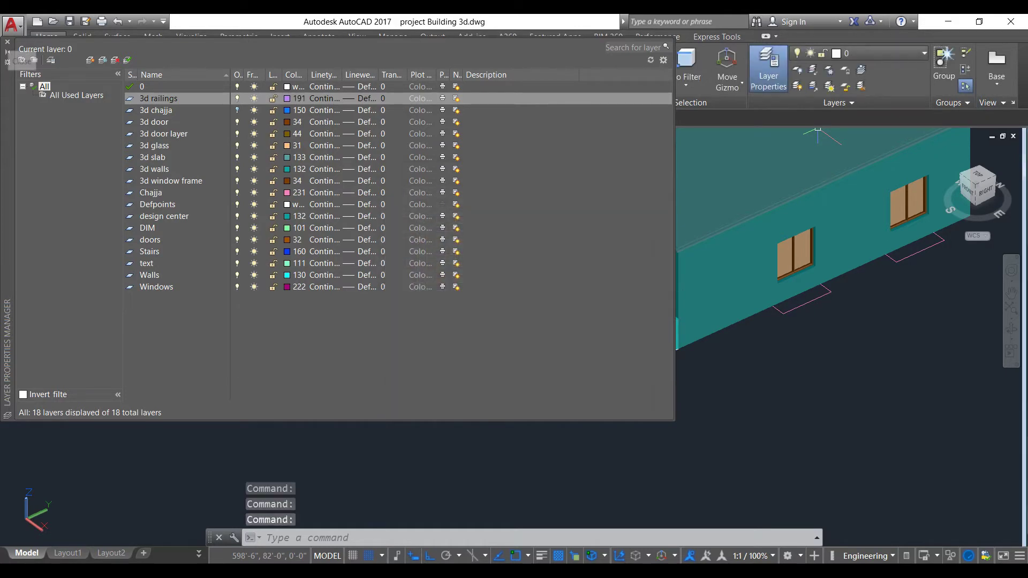
{"action": "left_click", "coordinate": [7, 42]}
Step: Assign the three baluster path arrays in the porch wall openings to the 3d railings layer
{"action": "left_click", "coordinate": [610, 369]}
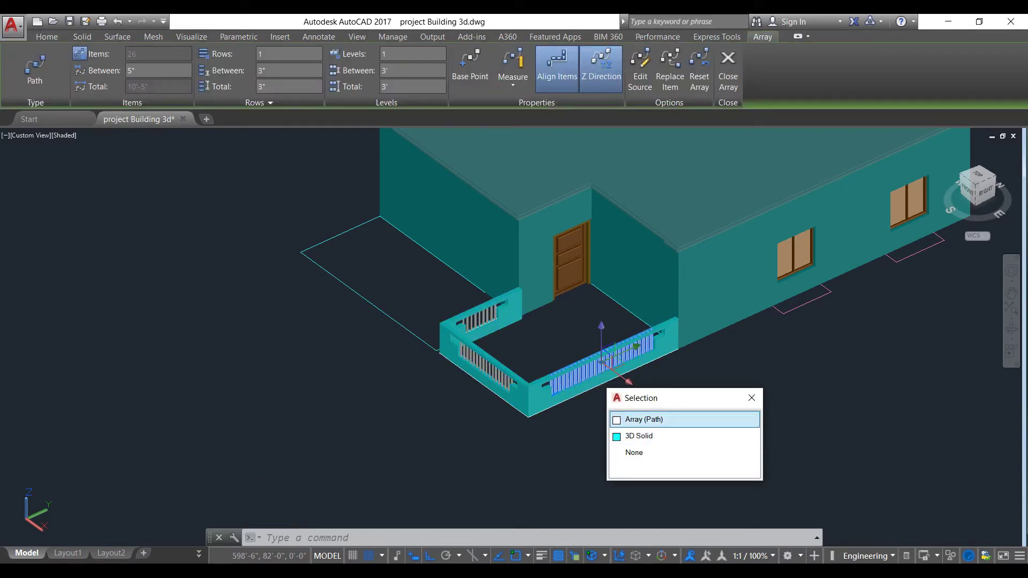
{"action": "left_click", "coordinate": [751, 397]}
{"action": "left_click", "coordinate": [489, 359]}
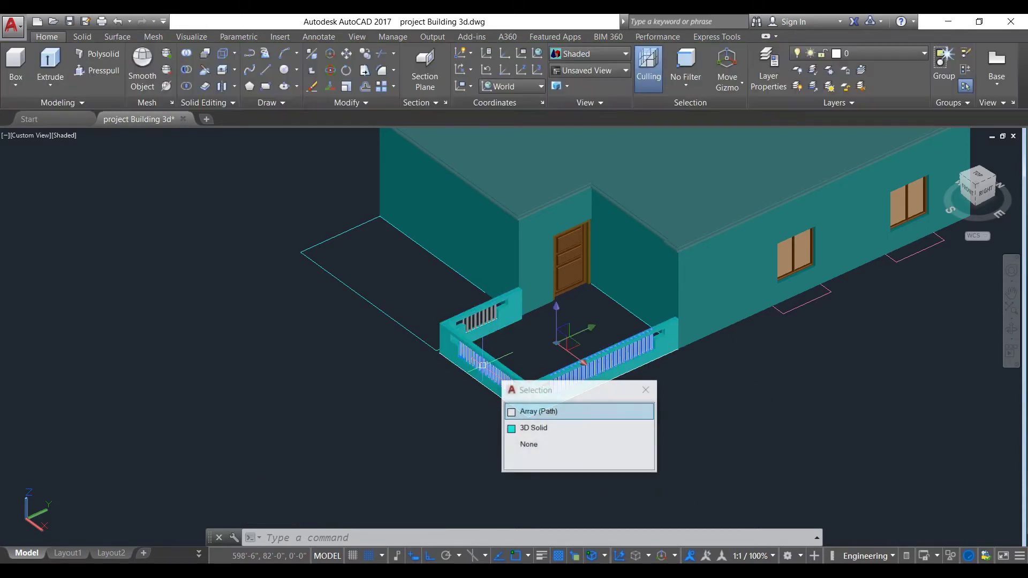
{"action": "left_click", "coordinate": [530, 411]}
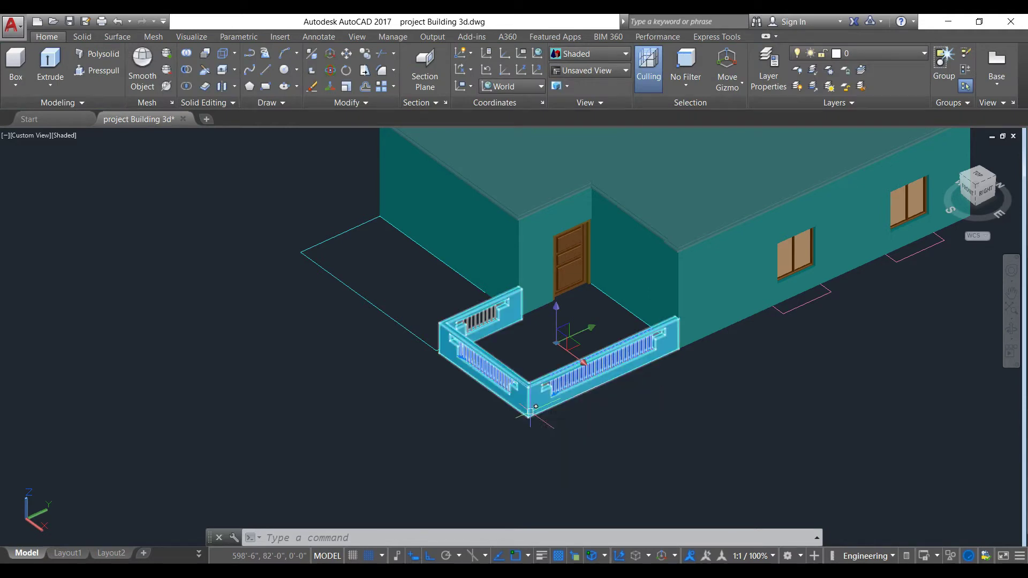
{"action": "left_click", "coordinate": [490, 329]}
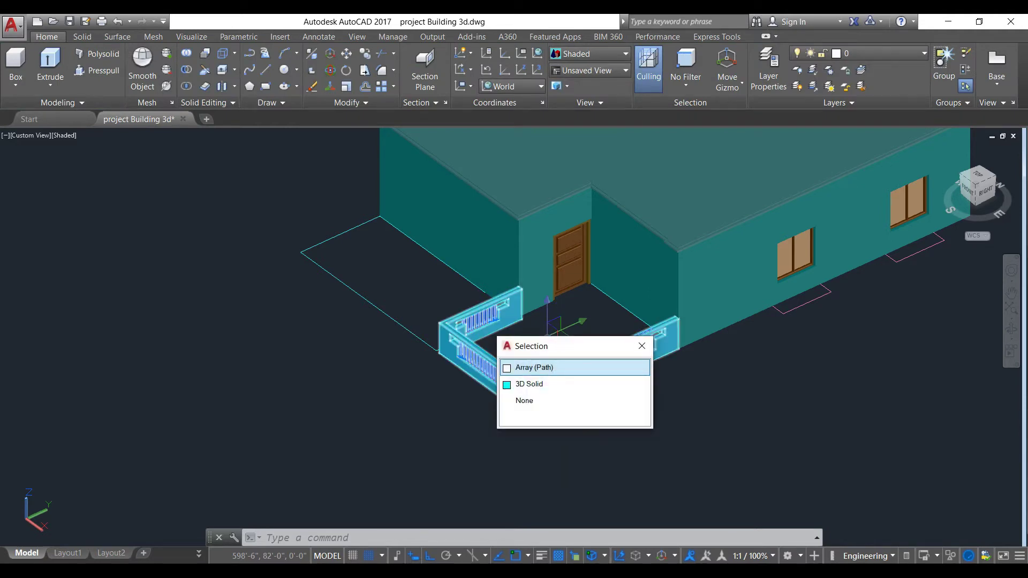
{"action": "left_click", "coordinate": [530, 368]}
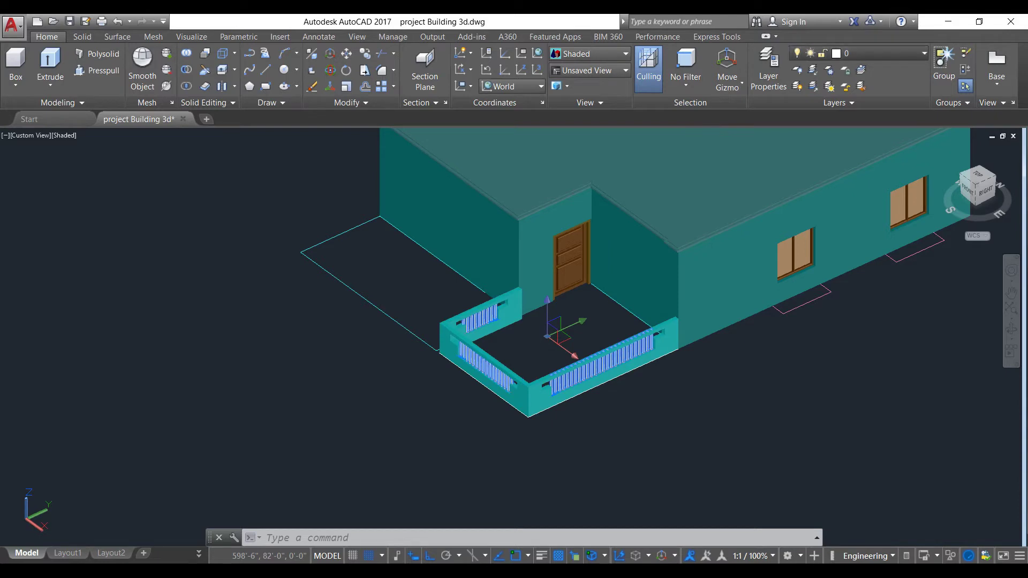
{"action": "left_click", "coordinate": [884, 53]}
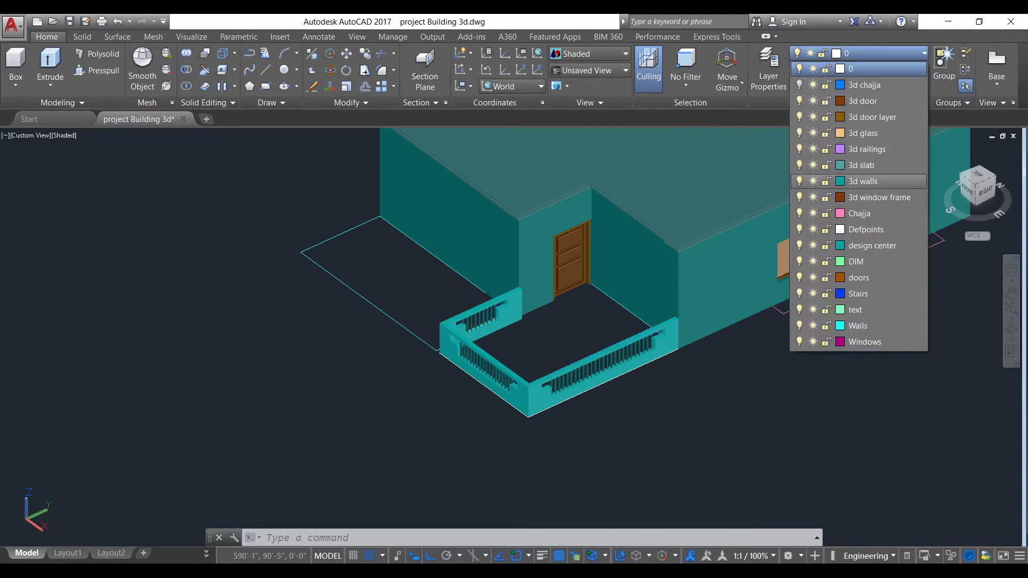
{"action": "left_click", "coordinate": [867, 149]}
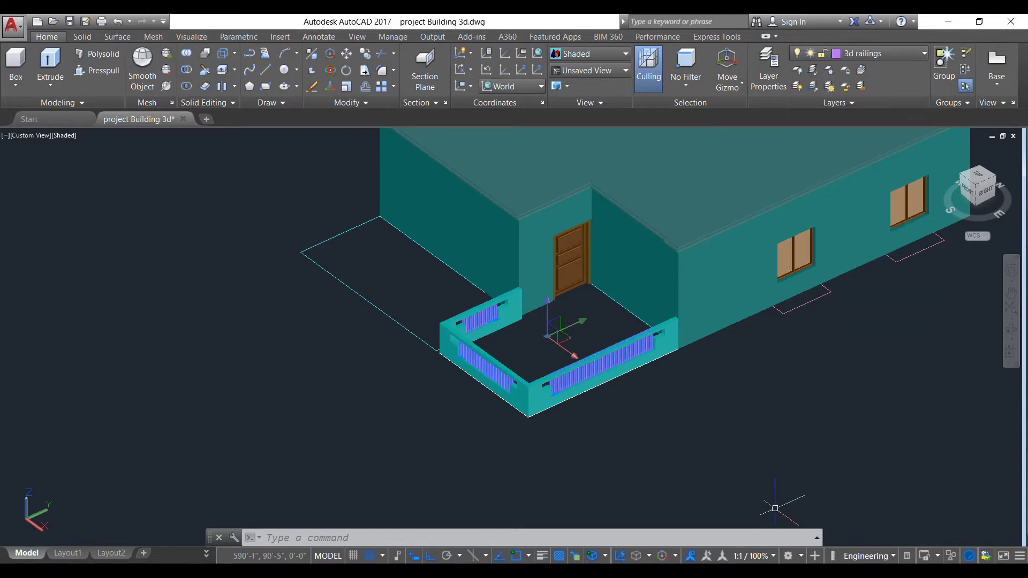
{"action": "key", "text": "Escape"}
Step: Offset the spare single-line house outline, next to the double-line parapet outline, 5" inward
{"action": "scroll", "coordinate": [774, 412], "scroll_direction": "down", "scroll_amount": 2}
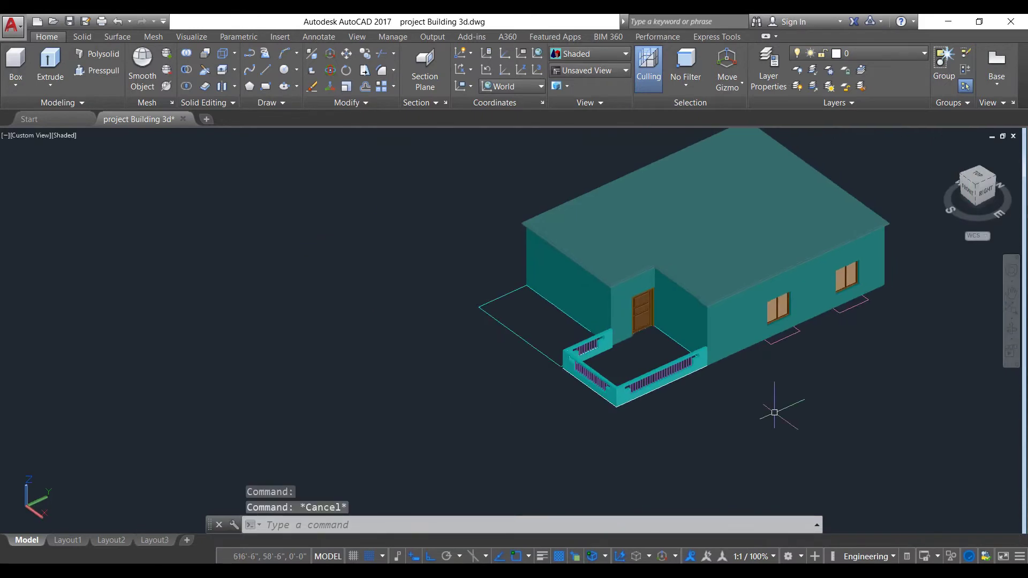
{"action": "middle_click_drag", "start_coordinate": [775, 396], "coordinate": [615, 436]}
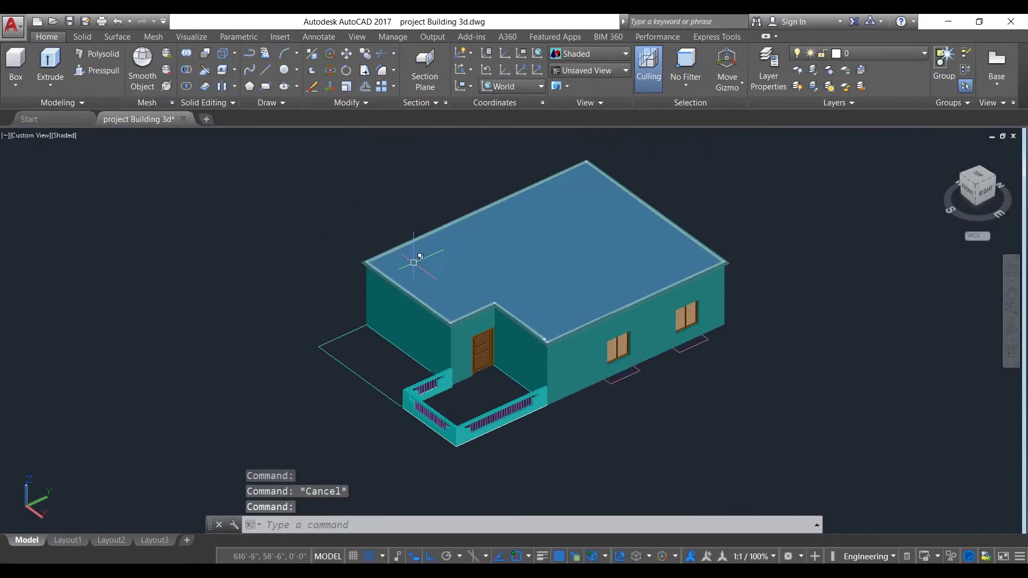
{"action": "scroll", "coordinate": [412, 264], "scroll_direction": "down", "scroll_amount": 6}
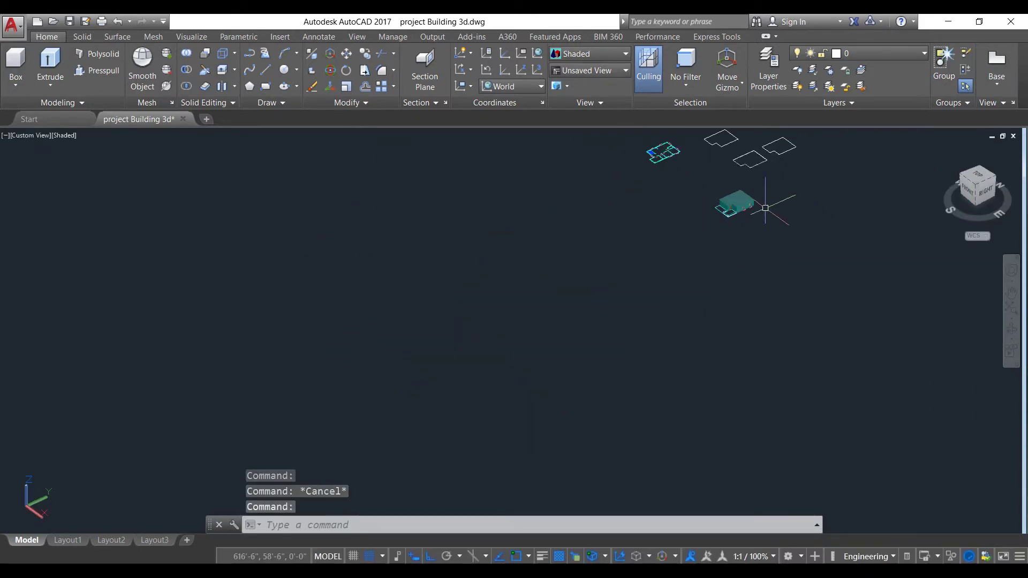
{"action": "scroll", "coordinate": [588, 273], "scroll_direction": "up", "scroll_amount": 5}
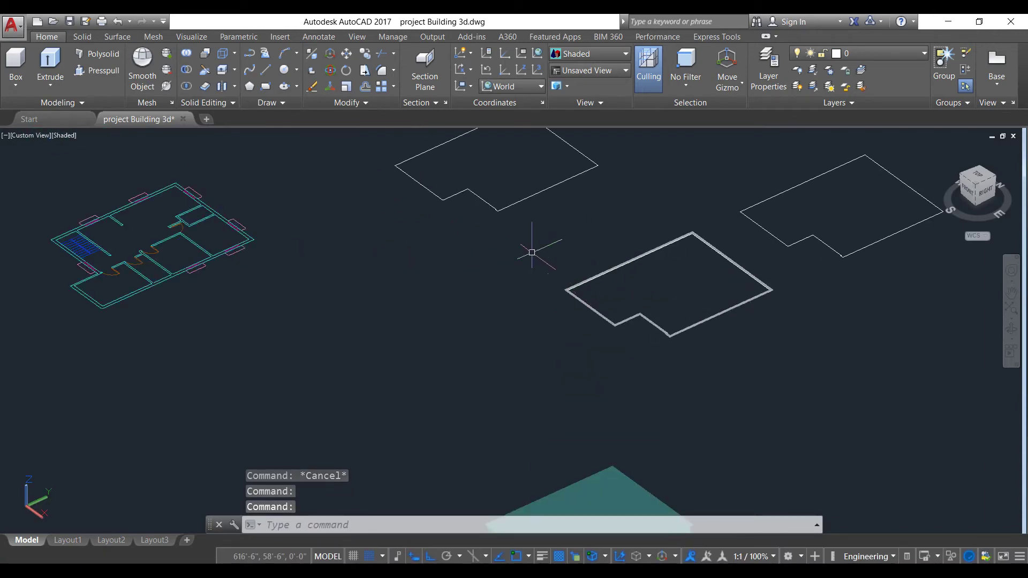
{"action": "scroll", "coordinate": [702, 312], "scroll_direction": "down", "scroll_amount": 2}
{"action": "scroll", "coordinate": [704, 299], "scroll_direction": "up", "scroll_amount": 7}
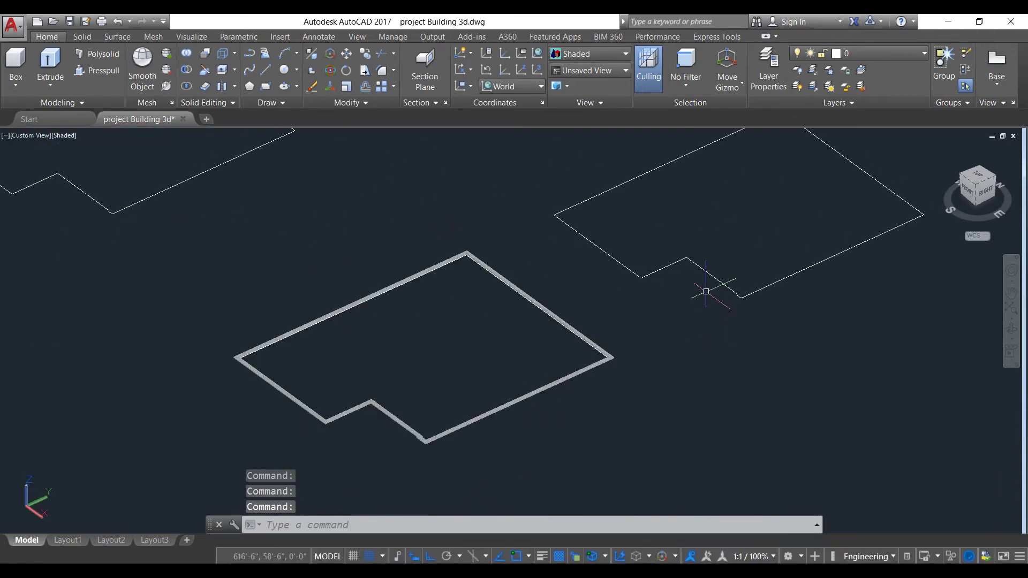
{"action": "middle_click_drag", "start_coordinate": [715, 282], "coordinate": [579, 433]}
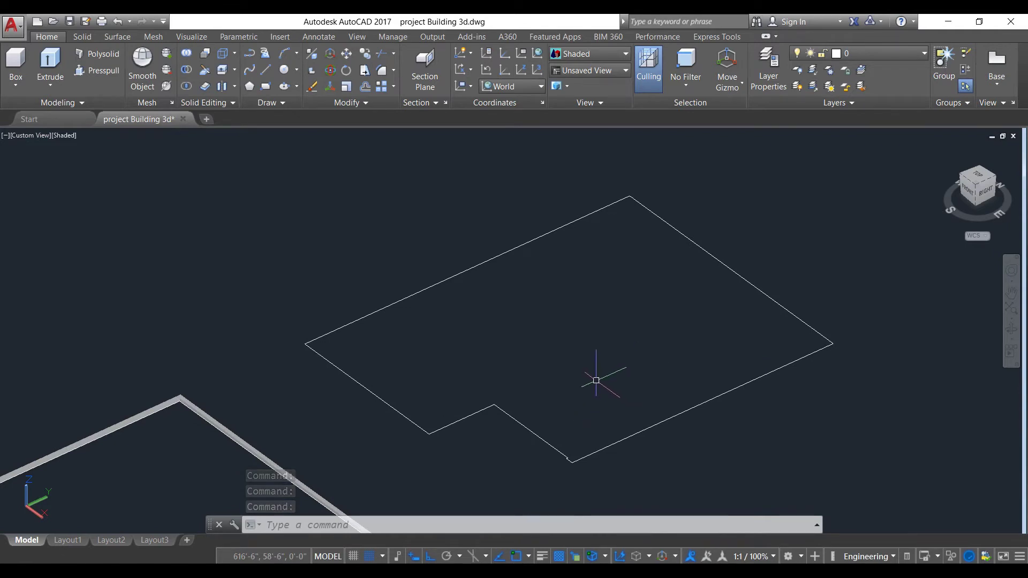
{"action": "key", "text": "Return"}
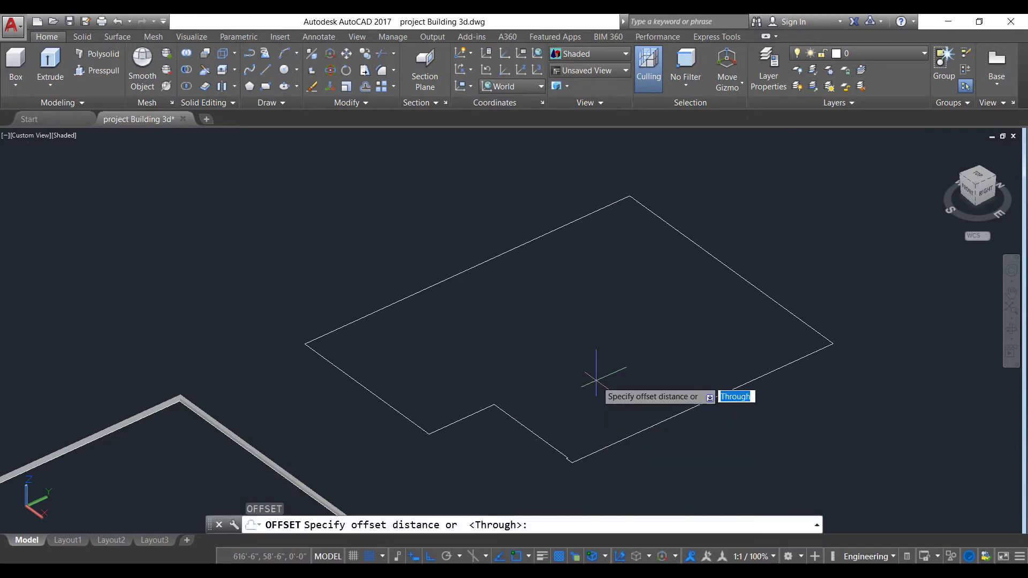
{"action": "key", "text": "Return"}
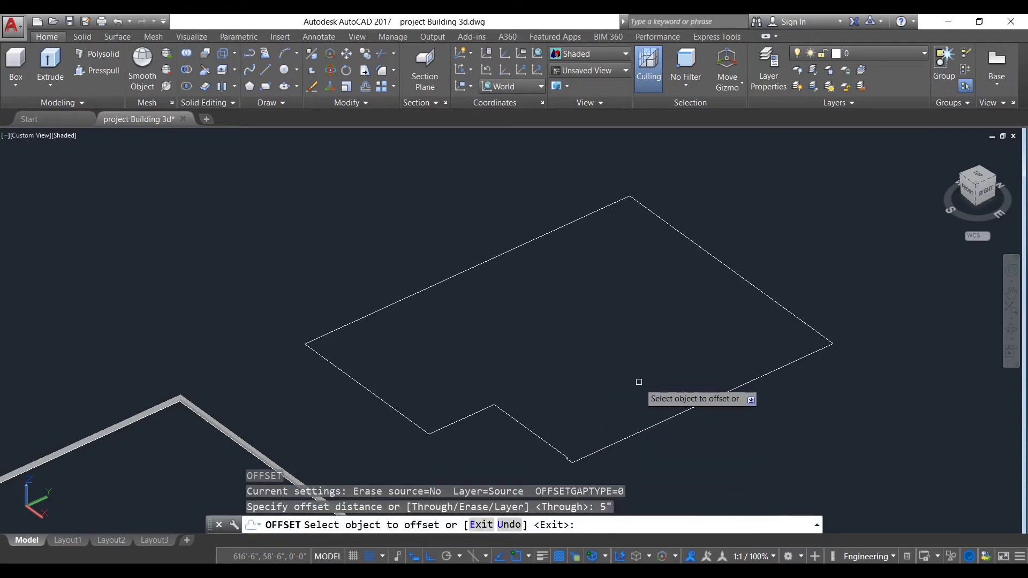
{"action": "left_click", "coordinate": [686, 409]}
{"action": "left_click", "coordinate": [645, 379]}
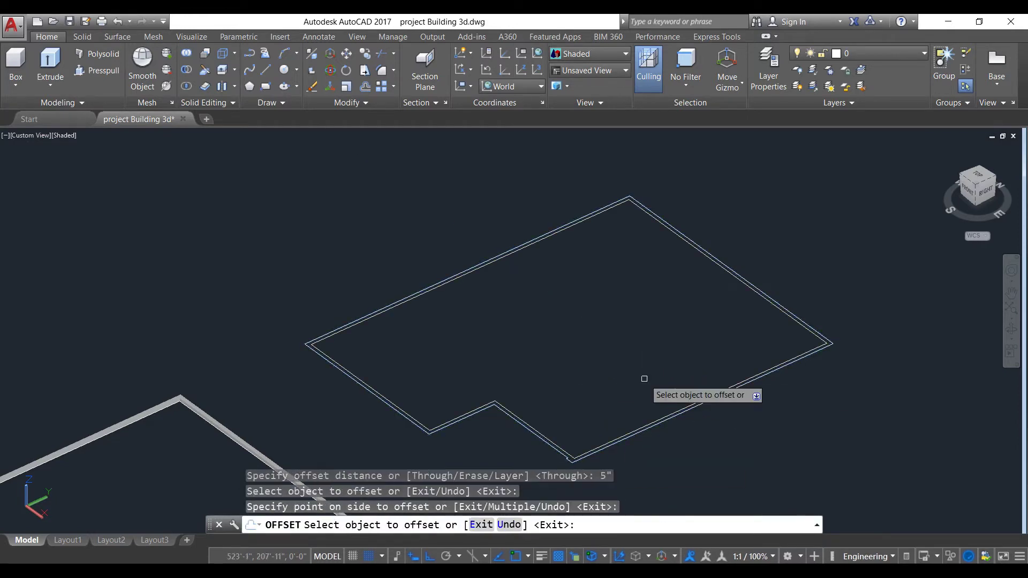
{"action": "key", "text": "Return"}
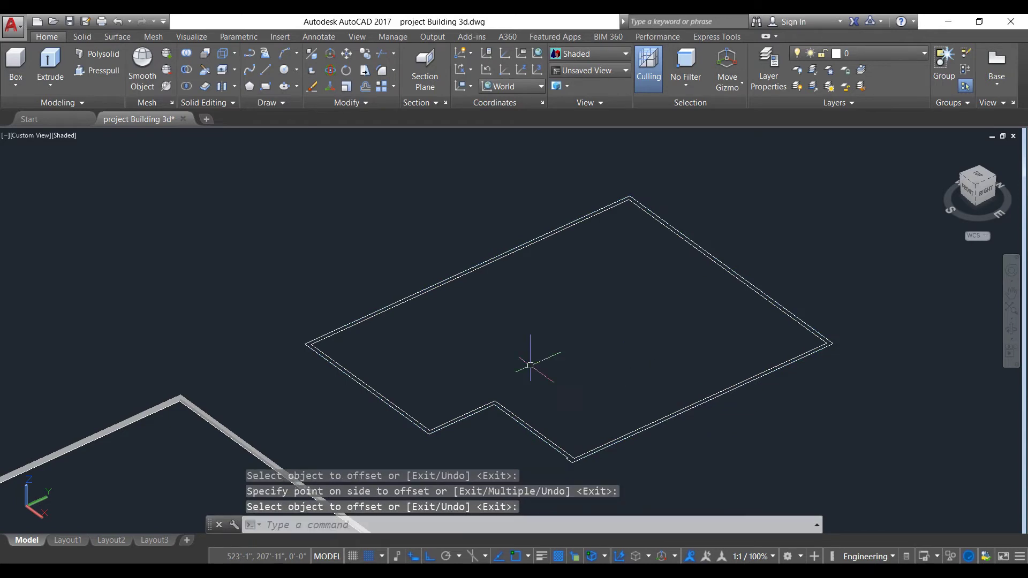
Step: Extrude both the outer house outline and its inner offset to a height of 2'5"
{"action": "left_click", "coordinate": [50, 64]}
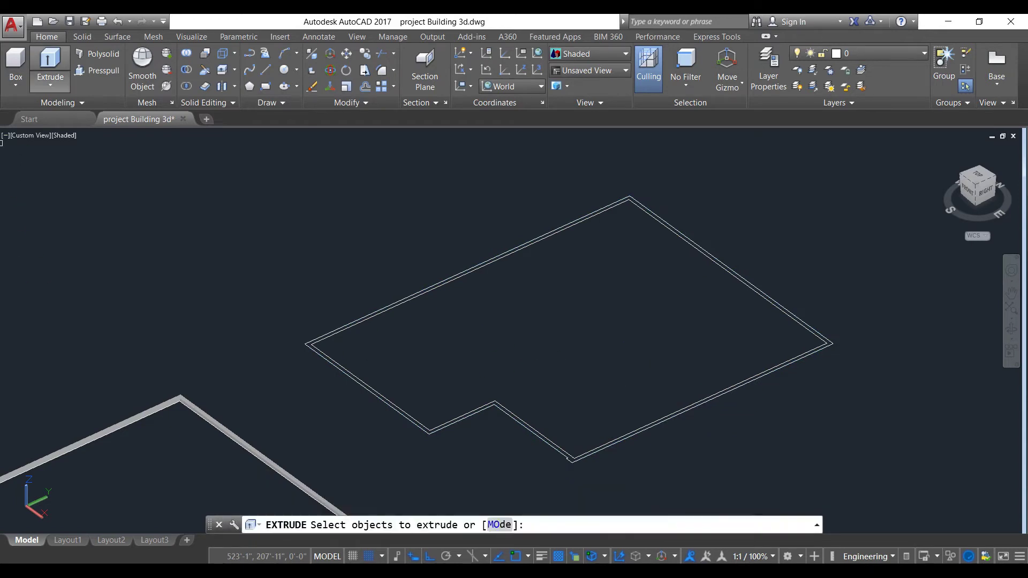
{"action": "left_click", "coordinate": [599, 448]}
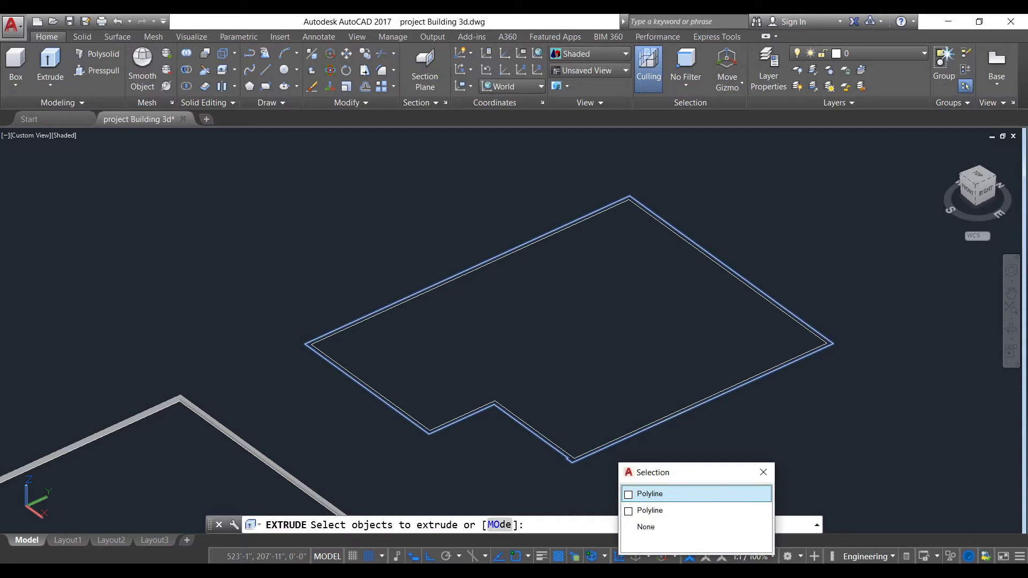
{"action": "left_click", "coordinate": [649, 493]}
{"action": "left_click", "coordinate": [600, 450]}
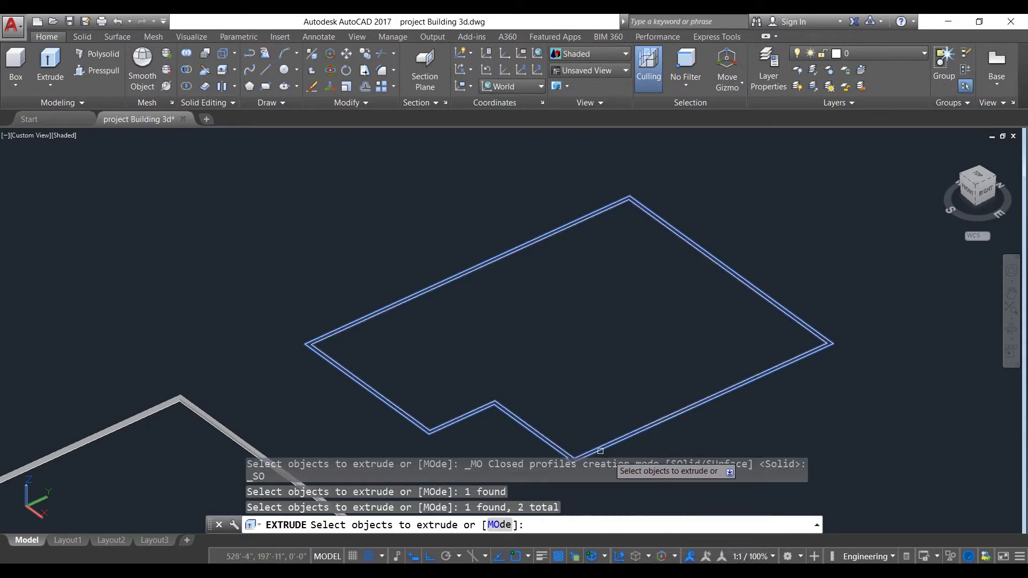
{"action": "key", "text": "Return"}
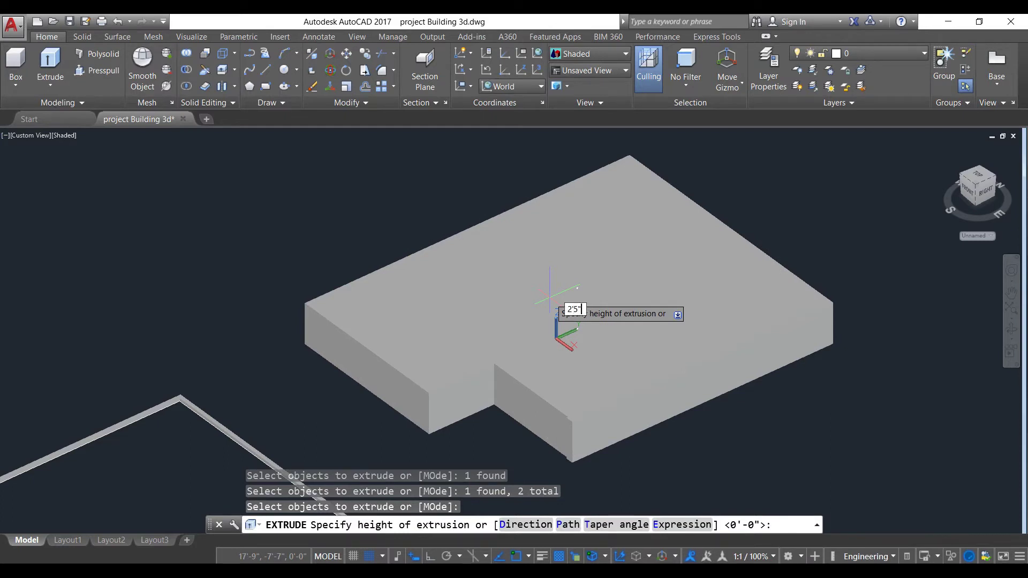
{"action": "type", "text": "2'5\""}
{"action": "key", "text": "Return"}
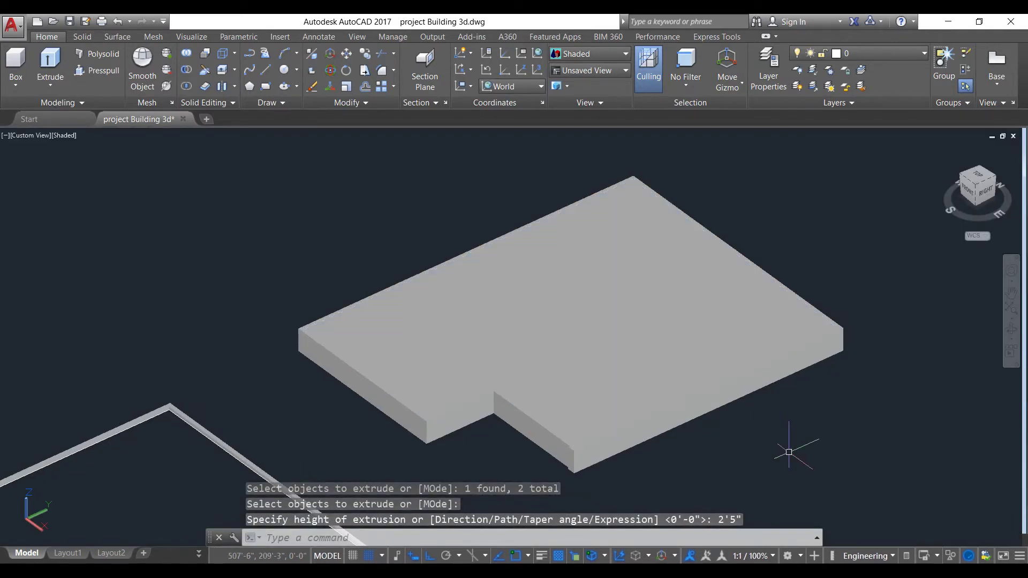
Step: Subtract the inner extruded solid from the outer house-outline solid to leave a hollow parapet wall
{"action": "type", "text": "sub"}
{"action": "key", "text": "Return"}
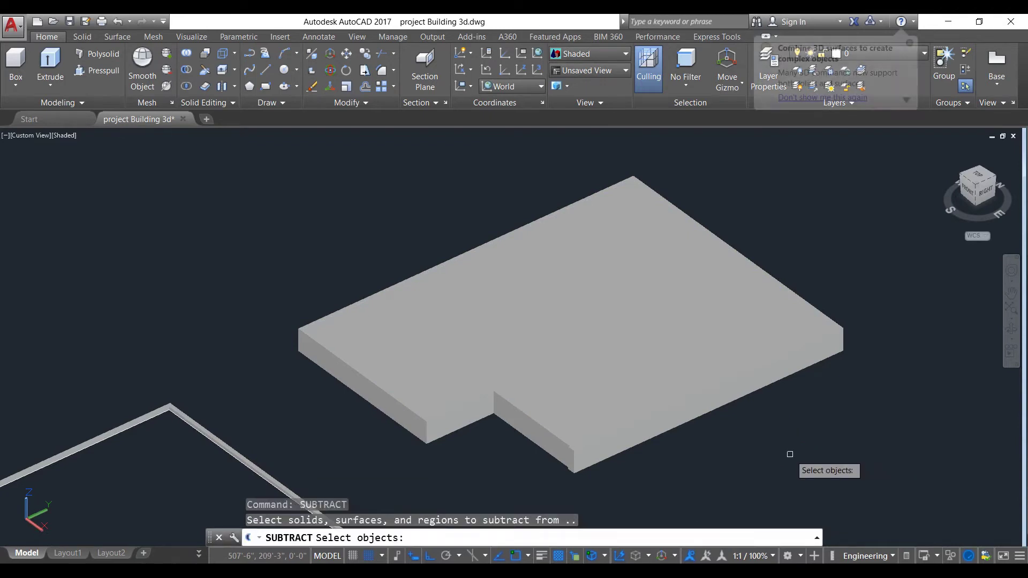
{"action": "left_click", "coordinate": [721, 399]}
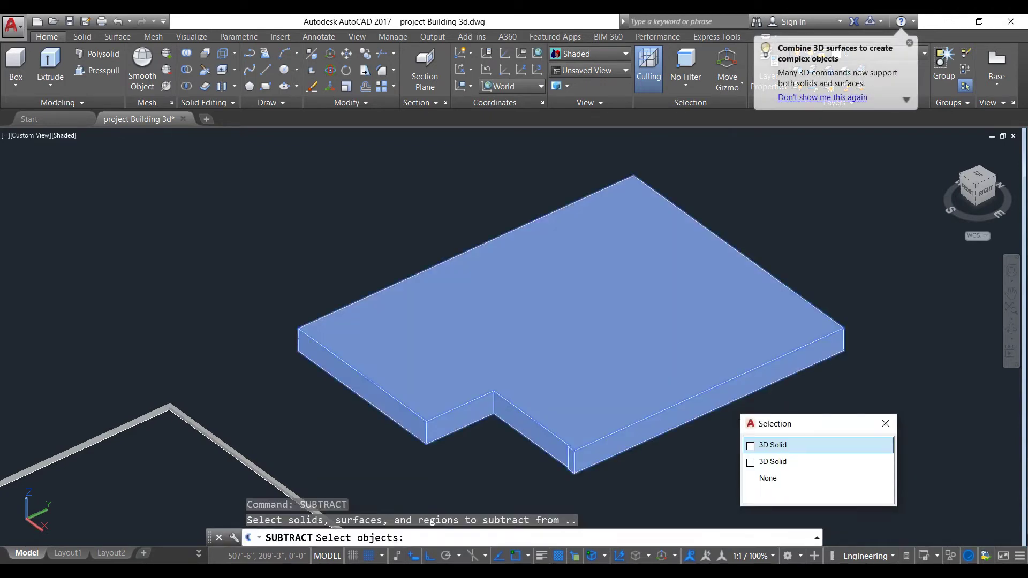
{"action": "left_click", "coordinate": [768, 444]}
{"action": "key", "text": "Return"}
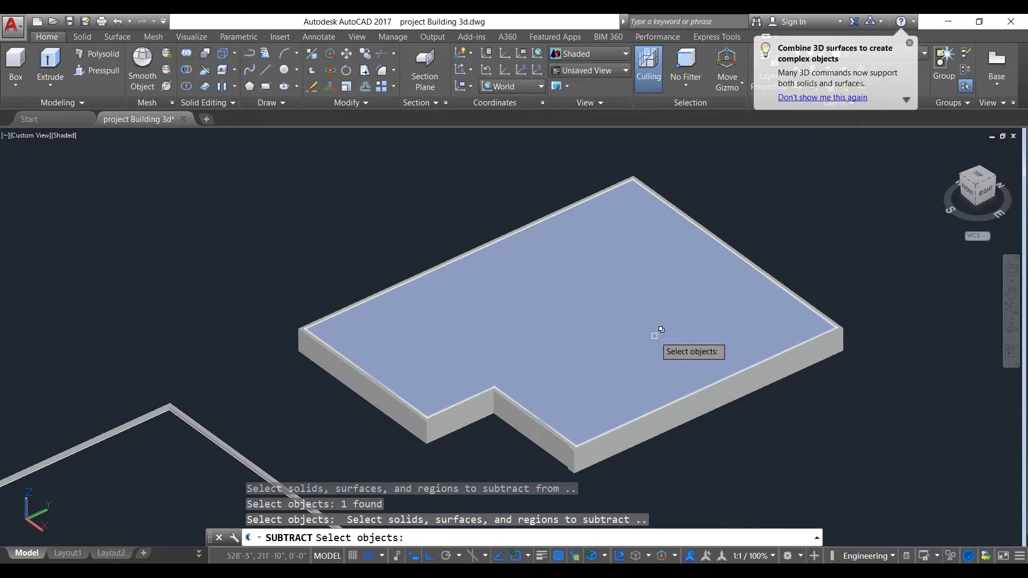
{"action": "left_click", "coordinate": [687, 347]}
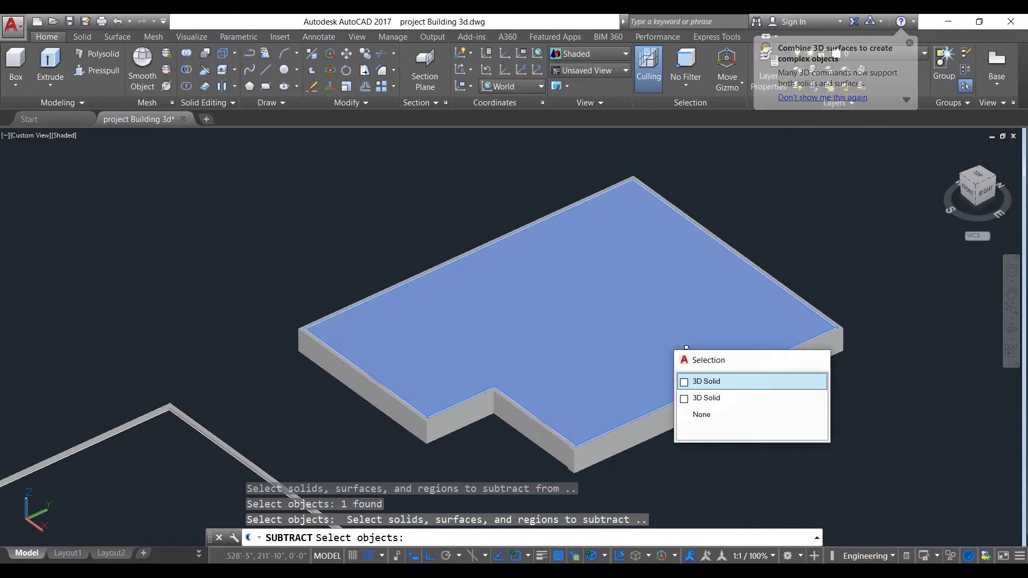
{"action": "left_click", "coordinate": [696, 382]}
{"action": "key", "text": "Return"}
Step: Assign the hollow parapet wall solid to the 3d walls layer
{"action": "scroll", "coordinate": [822, 407], "scroll_direction": "down", "scroll_amount": 3}
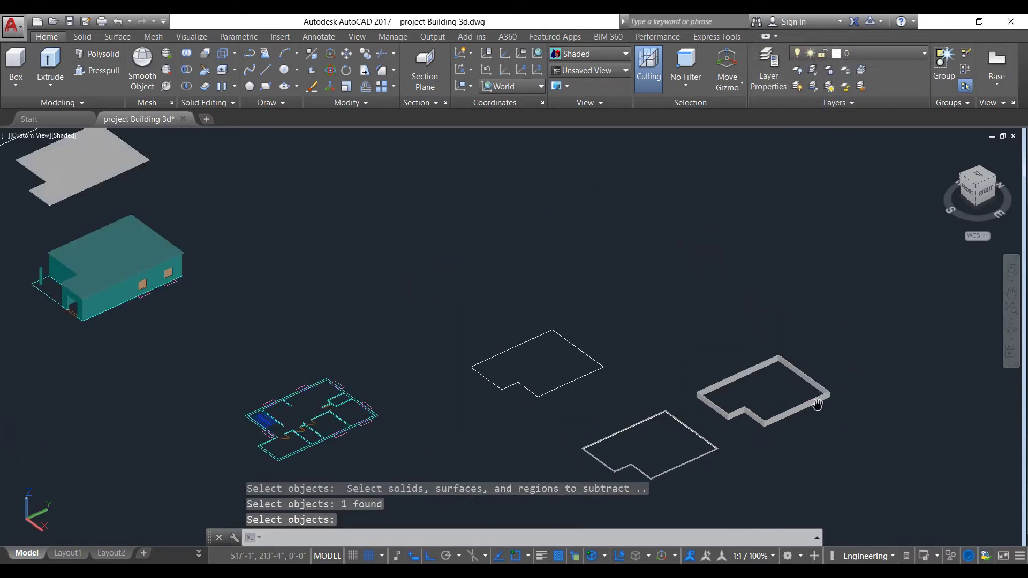
{"action": "middle_click_drag", "start_coordinate": [819, 405], "coordinate": [661, 244]}
{"action": "left_click", "coordinate": [644, 252]}
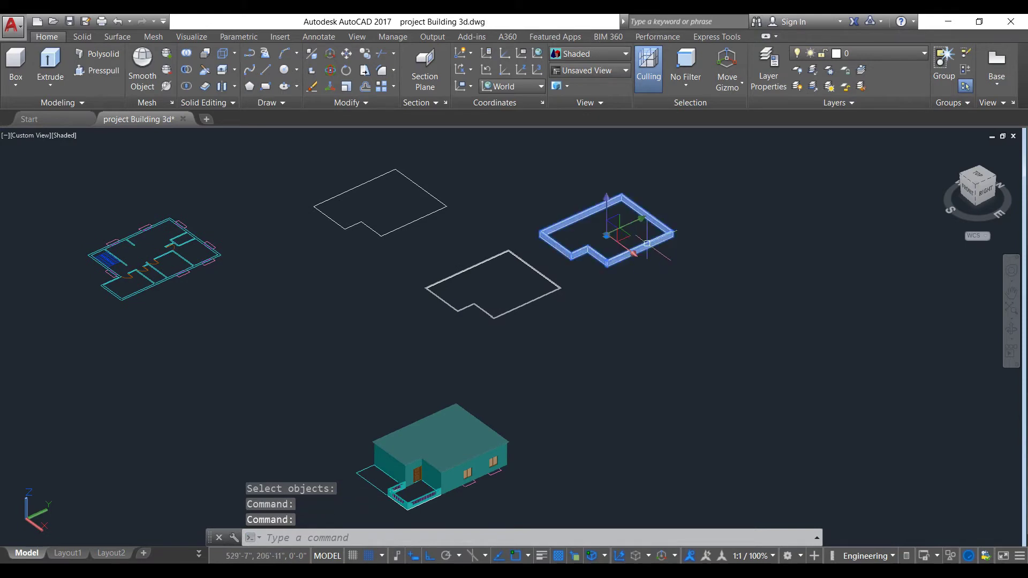
{"action": "left_click", "coordinate": [878, 53]}
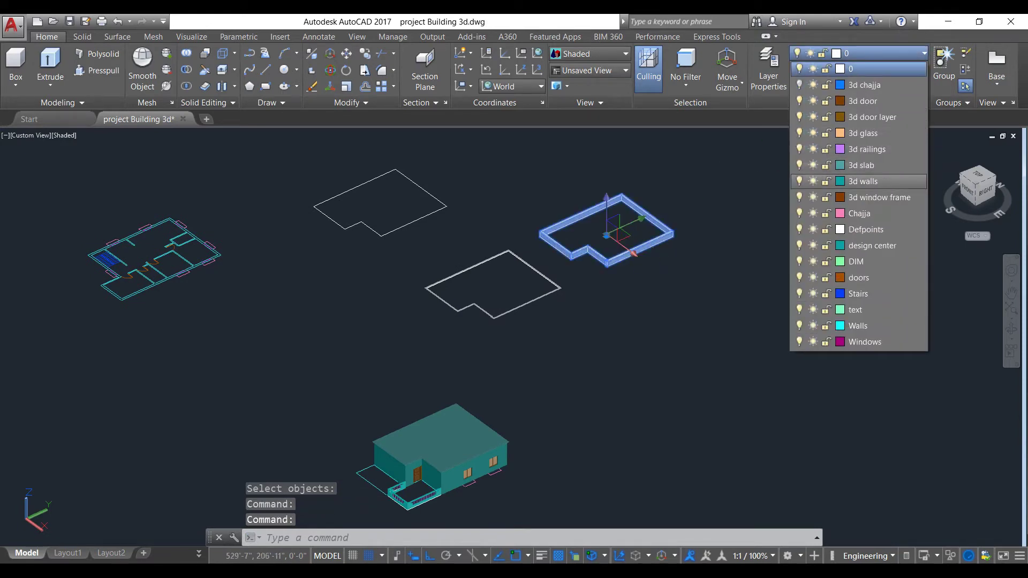
{"action": "left_click", "coordinate": [862, 181]}
{"action": "key", "text": "Escape"}
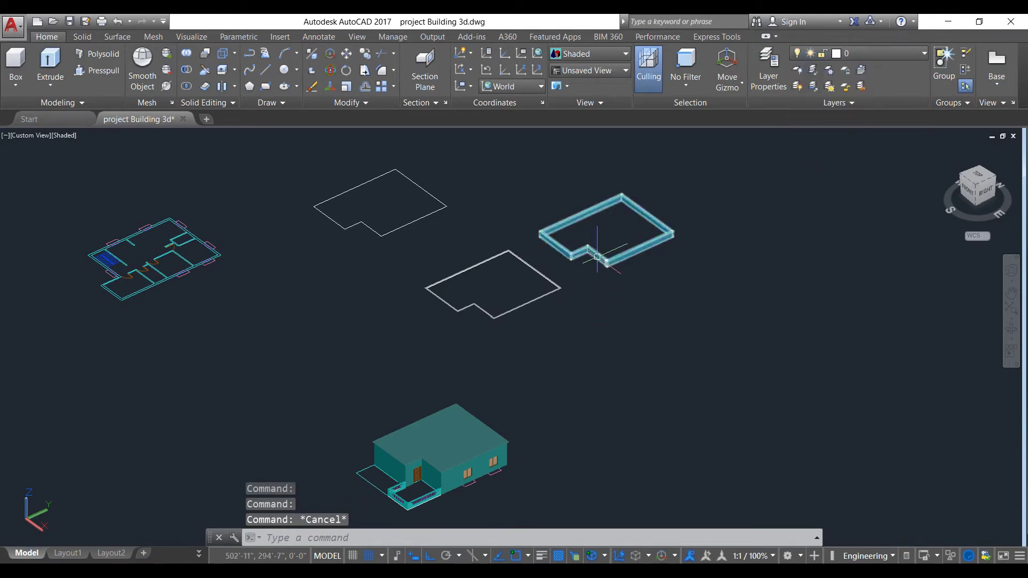
Step: Copy the hollow parapet wall from its back corner straight down the Z axis, placing the copy beside the house model
{"action": "mouse_move", "coordinate": [610, 262]}
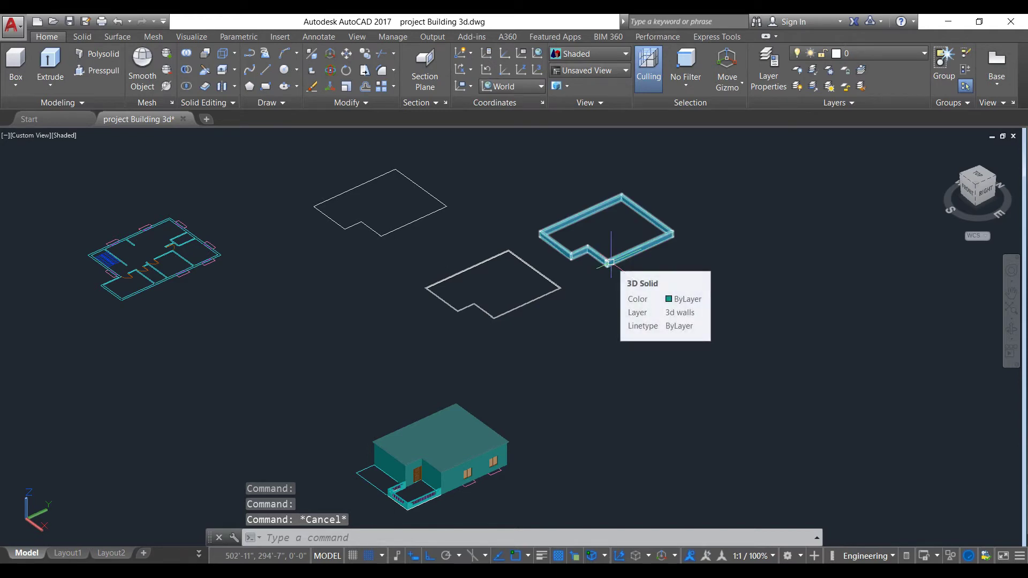
{"action": "left_click", "coordinate": [610, 262]}
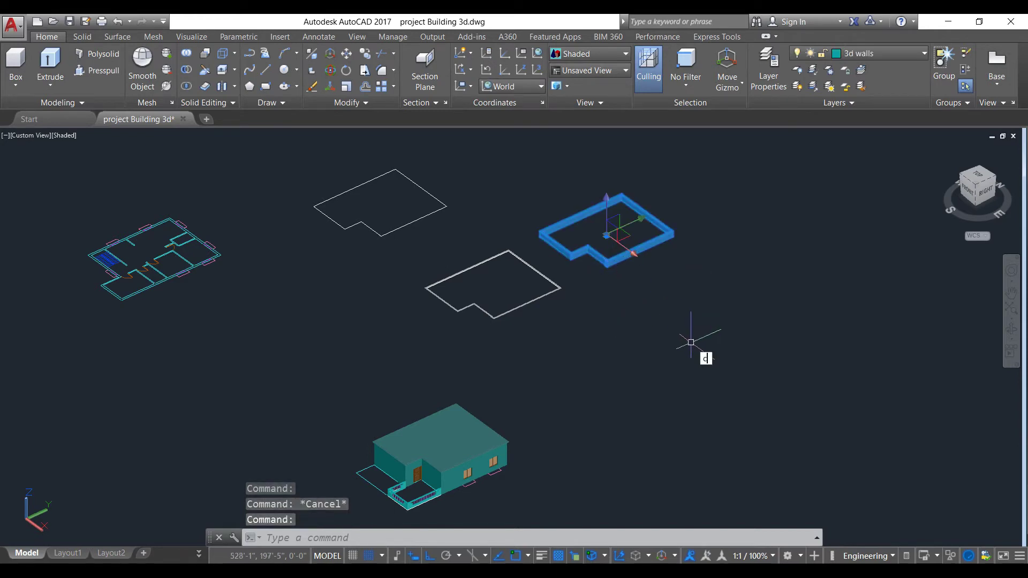
{"action": "key", "text": "Return"}
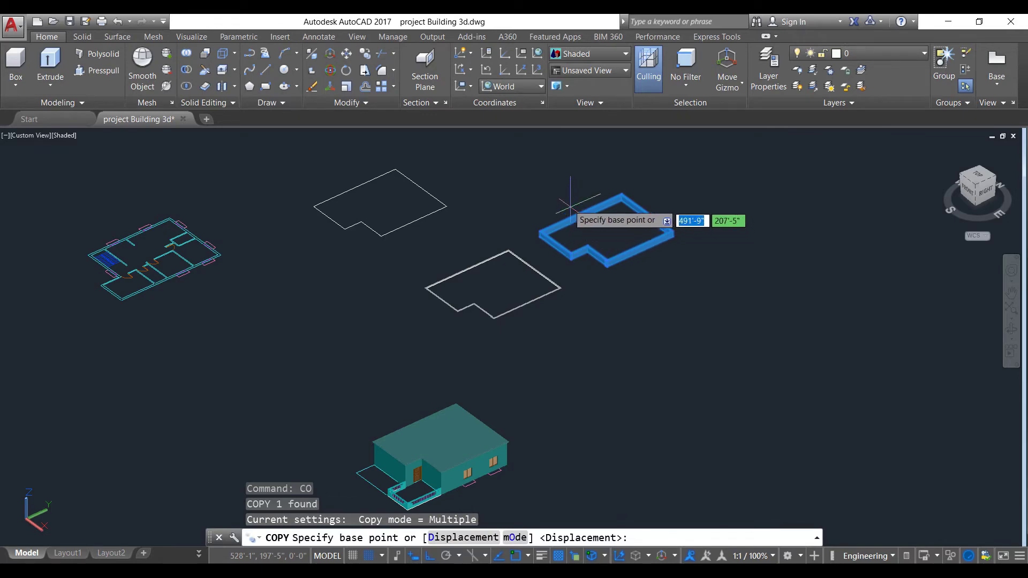
{"action": "scroll", "coordinate": [634, 202], "scroll_direction": "up", "scroll_amount": 3}
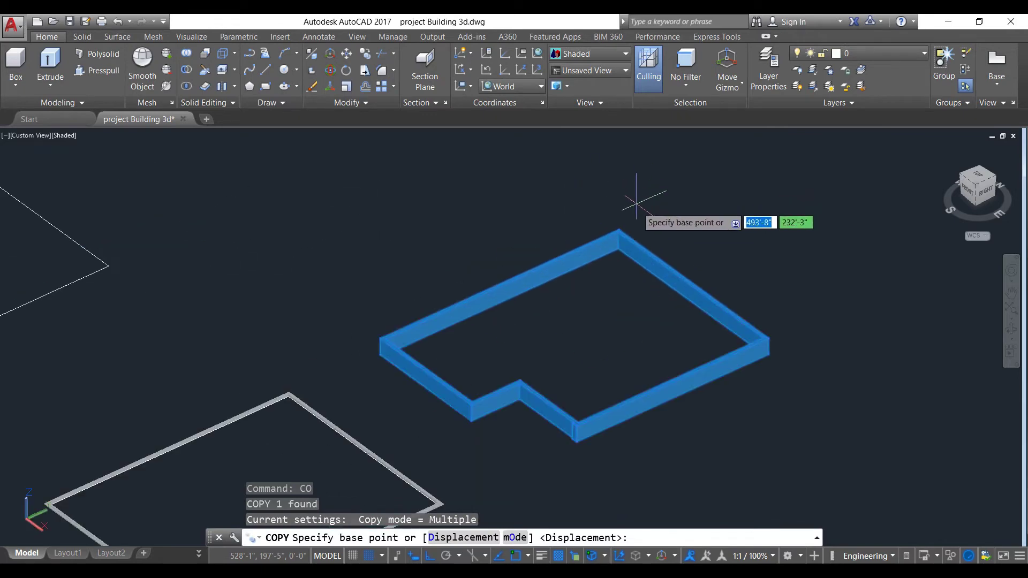
{"action": "left_click", "coordinate": [618, 247]}
{"action": "scroll", "coordinate": [623, 304], "scroll_direction": "down", "scroll_amount": 6}
{"action": "middle_click_drag", "start_coordinate": [538, 459], "coordinate": [551, 282]}
{"action": "scroll", "coordinate": [551, 282], "scroll_direction": "up", "scroll_amount": 8}
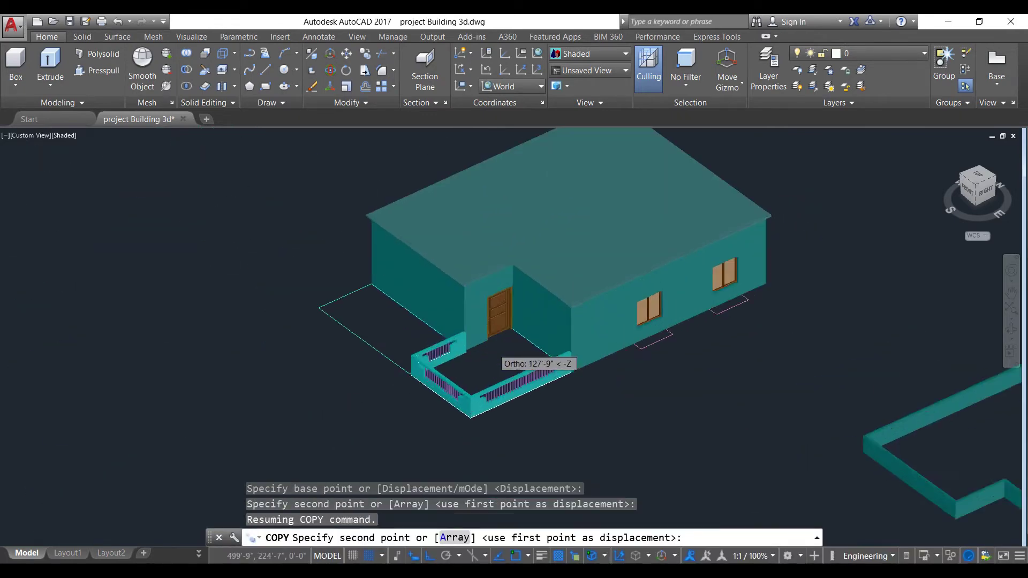
{"action": "middle_click_drag", "start_coordinate": [586, 140], "coordinate": [462, 513]}
{"action": "scroll", "coordinate": [532, 439], "scroll_direction": "up", "scroll_amount": 6}
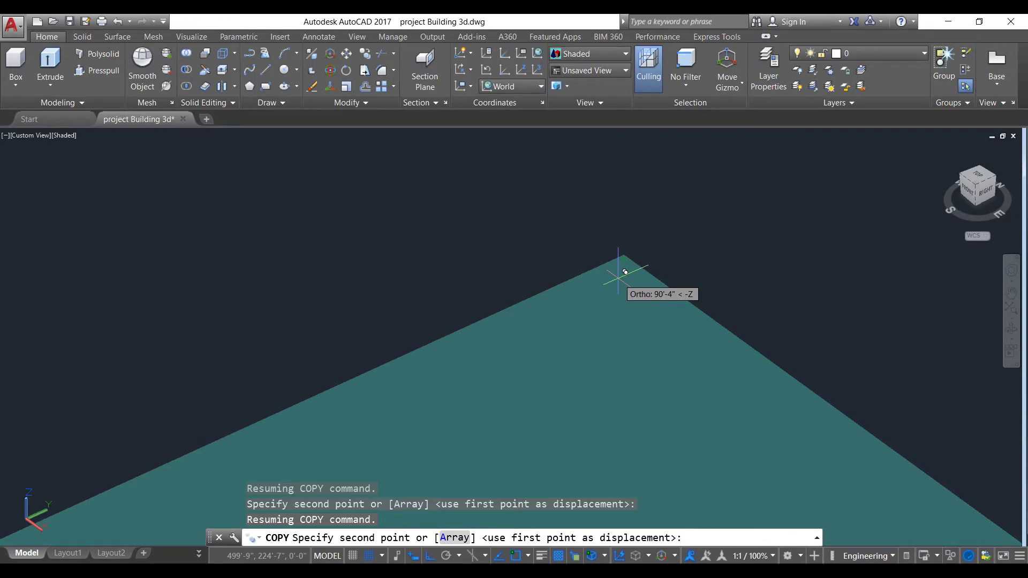
{"action": "scroll", "coordinate": [618, 277], "scroll_direction": "down", "scroll_amount": 3}
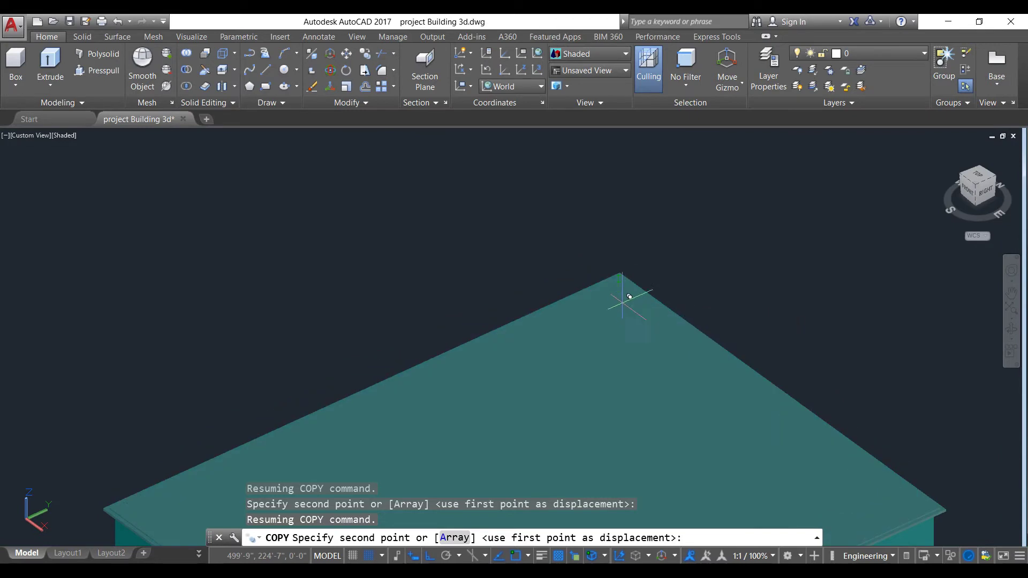
{"action": "scroll", "coordinate": [637, 294], "scroll_direction": "down", "scroll_amount": 3}
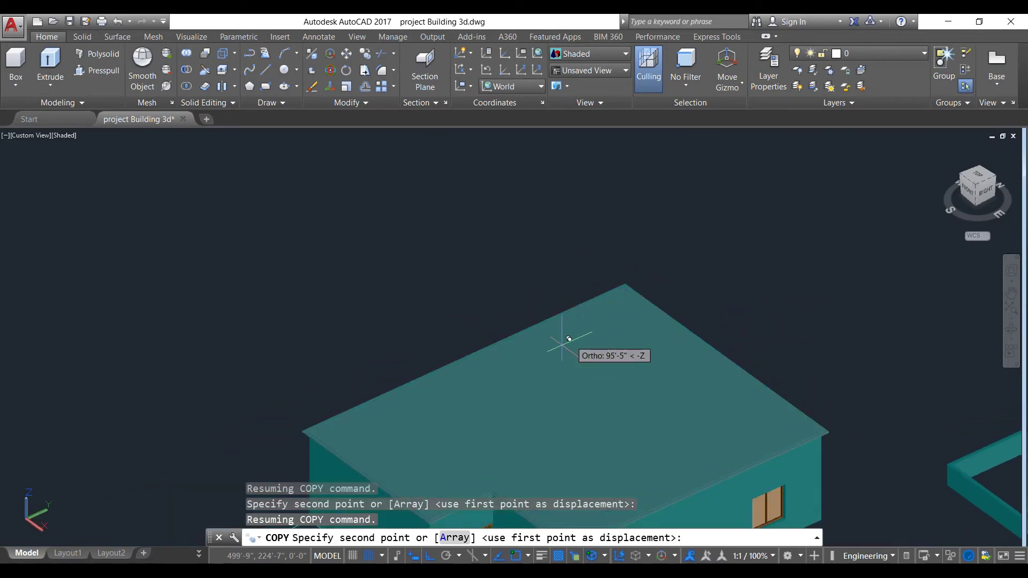
{"action": "scroll", "coordinate": [567, 412], "scroll_direction": "down", "scroll_amount": 4}
{"action": "scroll", "coordinate": [569, 355], "scroll_direction": "up", "scroll_amount": 4}
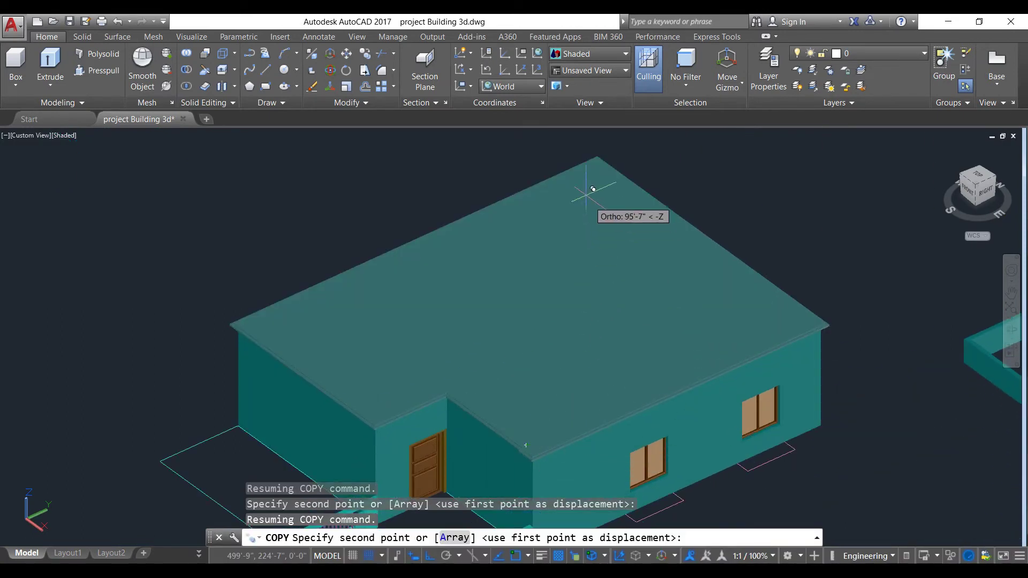
{"action": "scroll", "coordinate": [606, 172], "scroll_direction": "down", "scroll_amount": 4}
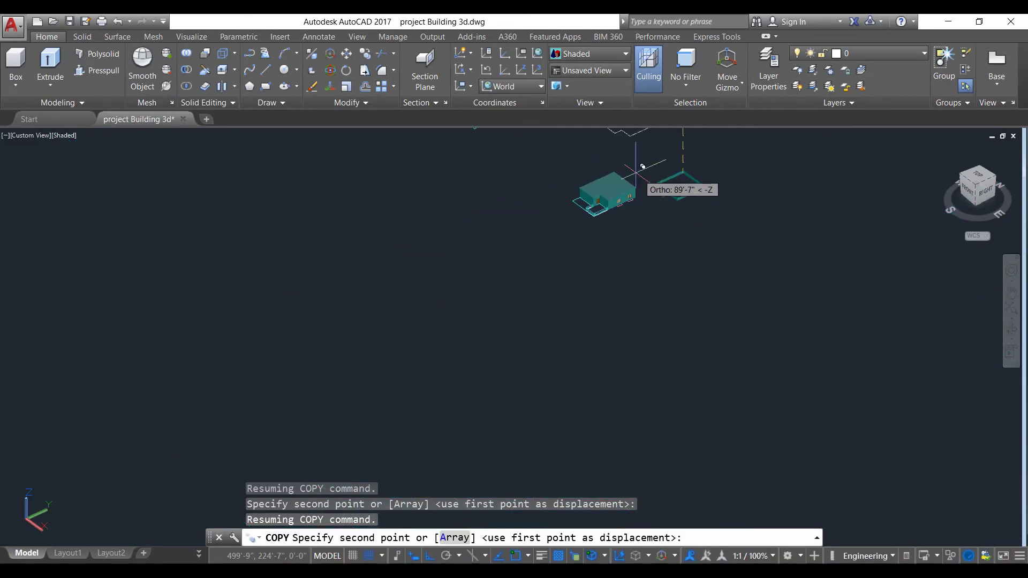
{"action": "left_click", "coordinate": [683, 214]}
{"action": "key", "text": "Escape"}
Step: Switch the visual style of the house model view from Shaded to Wireframe
{"action": "middle_click_drag", "start_coordinate": [640, 173], "coordinate": [558, 242]}
{"action": "scroll", "coordinate": [559, 243], "scroll_direction": "up", "scroll_amount": 3}
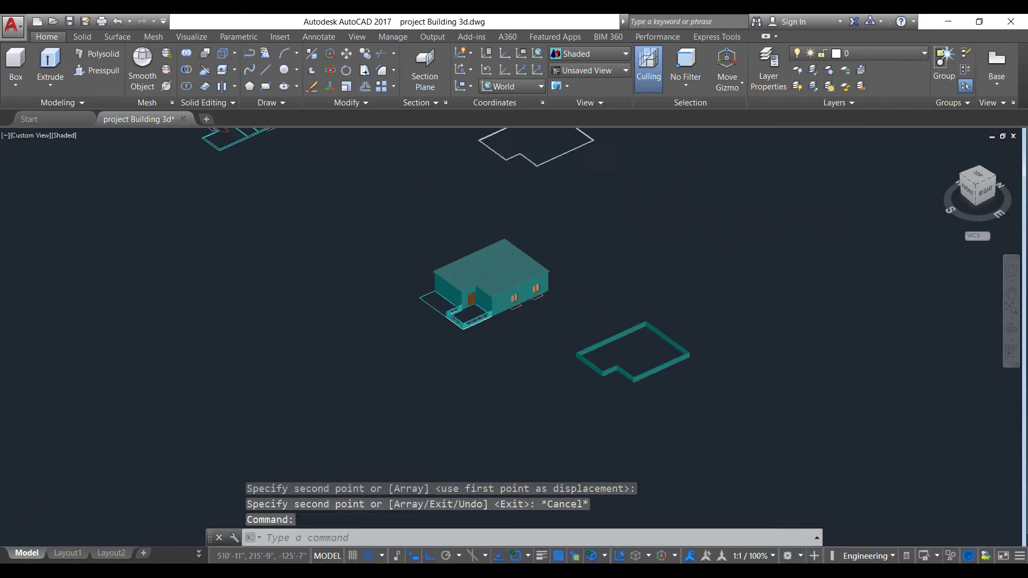
{"action": "scroll", "coordinate": [484, 272], "scroll_direction": "up", "scroll_amount": 5}
{"action": "left_click", "coordinate": [594, 53]}
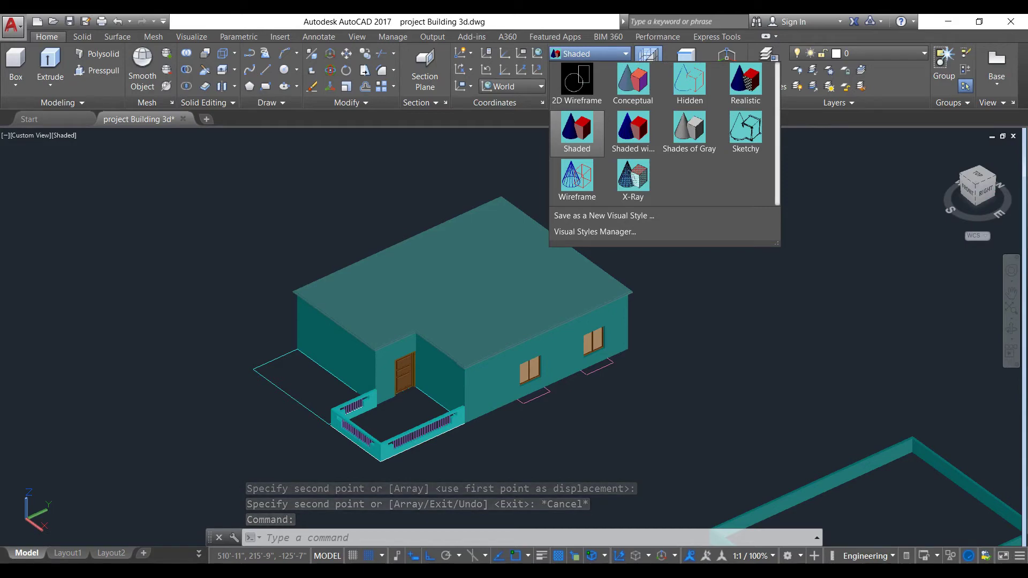
{"action": "left_click", "coordinate": [577, 176]}
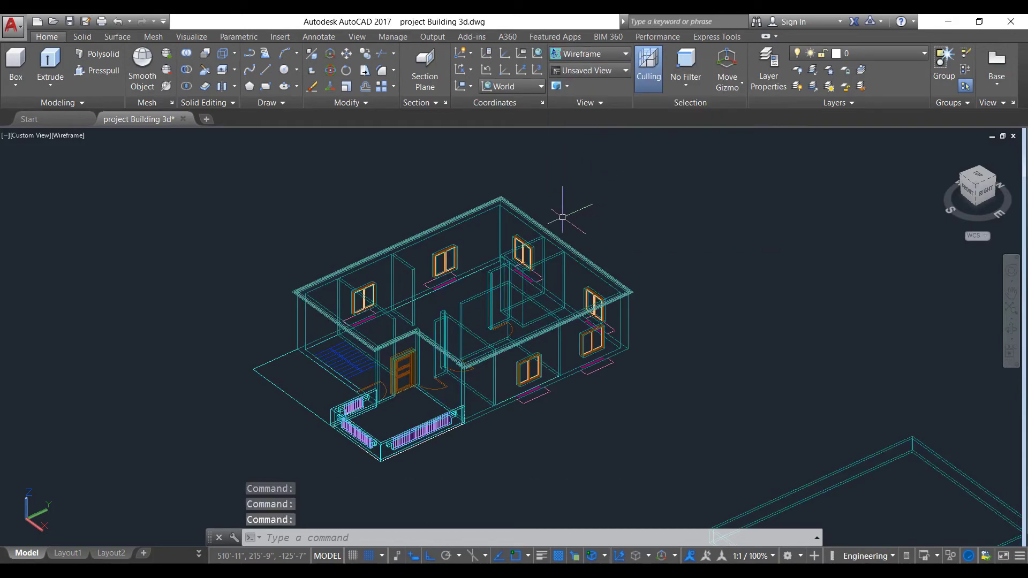
Step: Examine the roof slab's back and side corners in wireframe to find the point where the parapet wall should sit
{"action": "scroll", "coordinate": [532, 165], "scroll_direction": "up", "scroll_amount": 6}
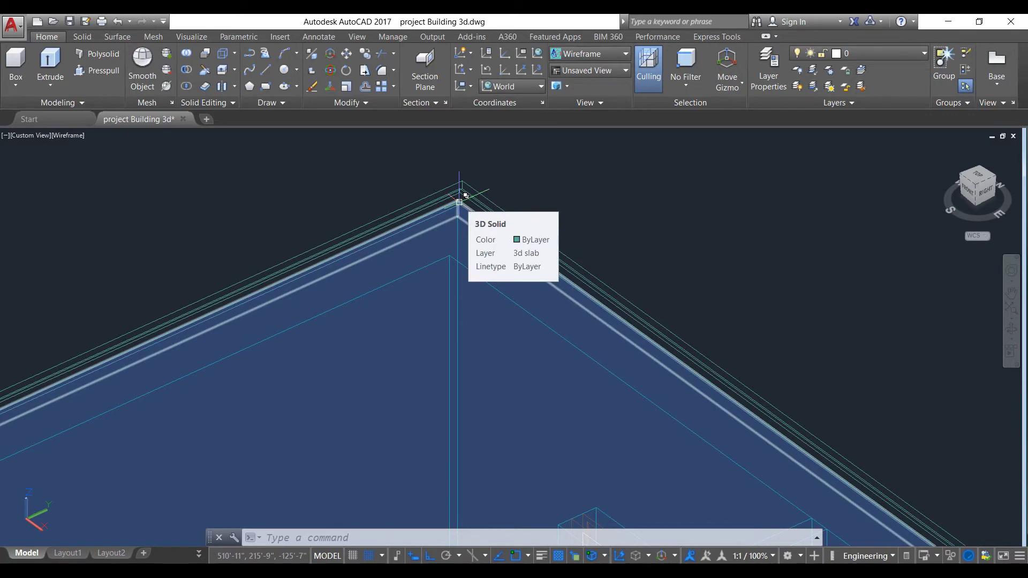
{"action": "scroll", "coordinate": [673, 186], "scroll_direction": "down", "scroll_amount": 1}
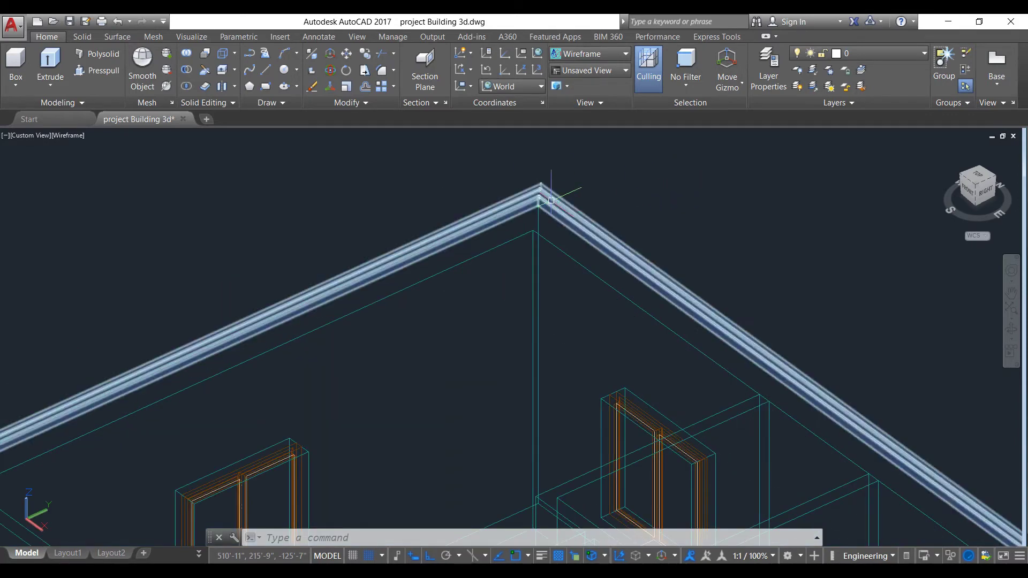
{"action": "scroll", "coordinate": [550, 195], "scroll_direction": "up", "scroll_amount": 5}
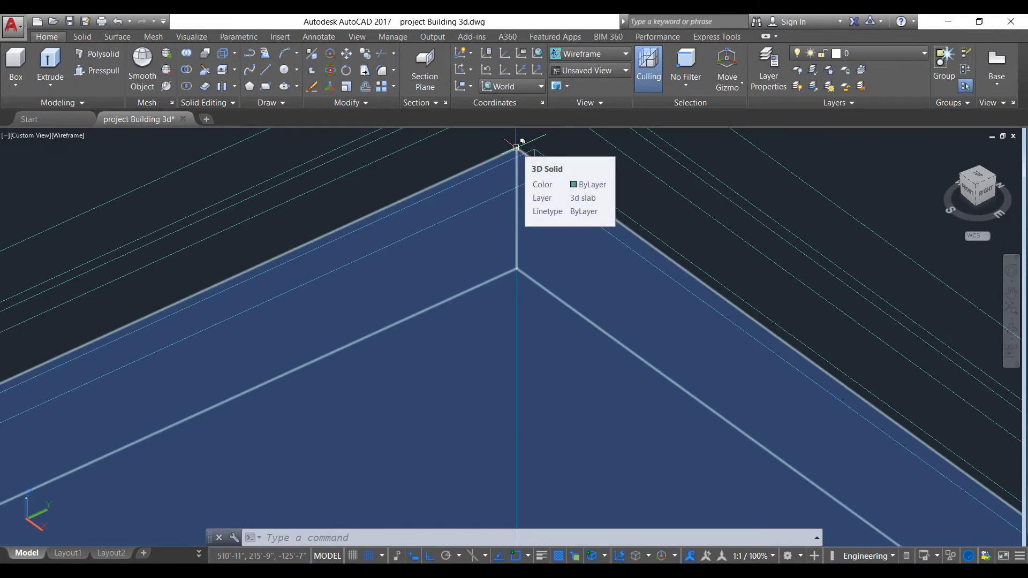
{"action": "scroll", "coordinate": [516, 148], "scroll_direction": "down", "scroll_amount": 2}
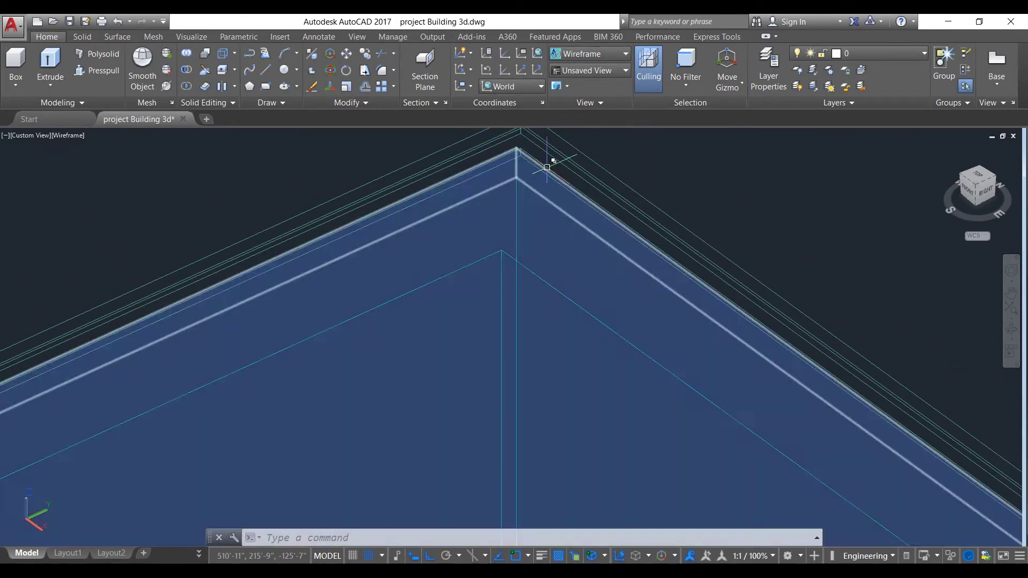
{"action": "scroll", "coordinate": [532, 186], "scroll_direction": "down", "scroll_amount": 4}
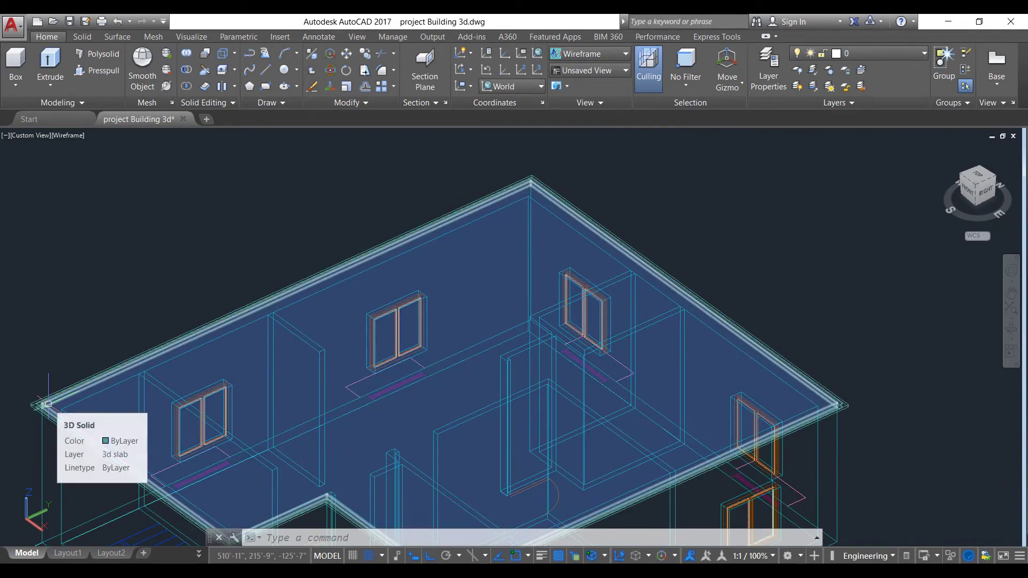
{"action": "scroll", "coordinate": [48, 404], "scroll_direction": "up", "scroll_amount": 6}
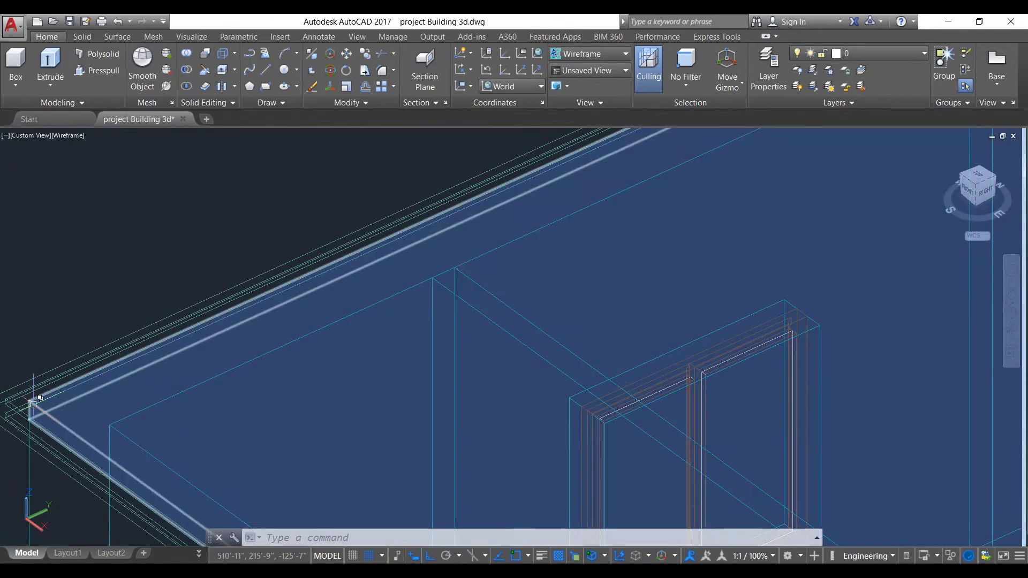
{"action": "scroll", "coordinate": [33, 404], "scroll_direction": "down", "scroll_amount": 8}
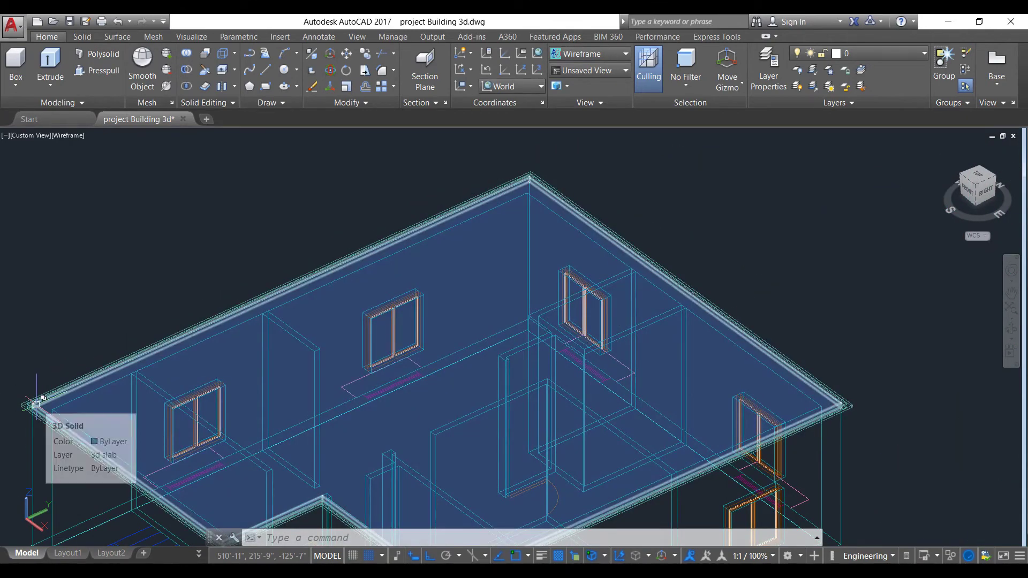
{"action": "scroll", "coordinate": [36, 404], "scroll_direction": "up", "scroll_amount": 4}
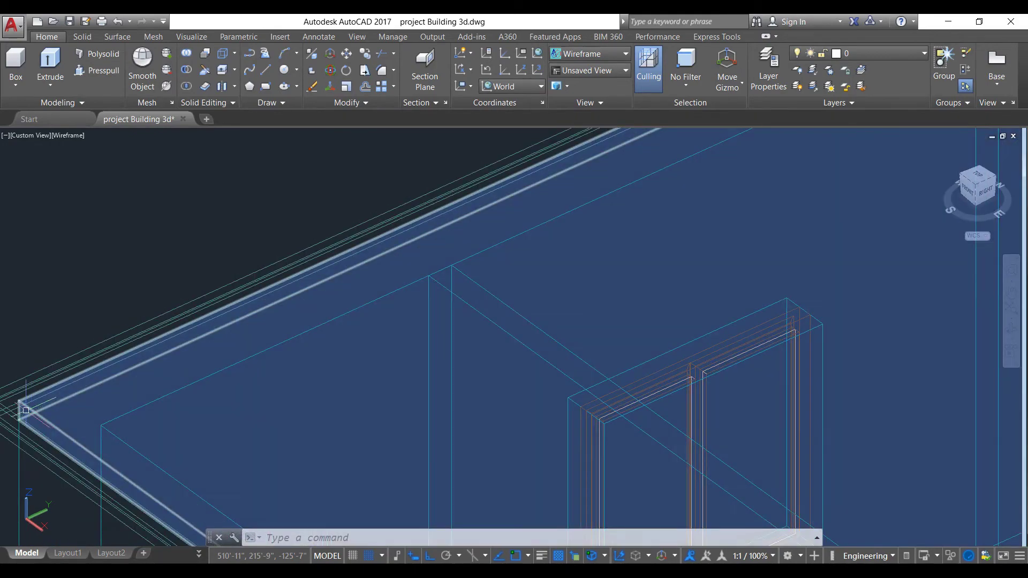
{"action": "scroll", "coordinate": [24, 409], "scroll_direction": "up", "scroll_amount": 4}
{"action": "middle_click", "coordinate": [24, 409]}
{"action": "middle_click", "coordinate": [24, 409]}
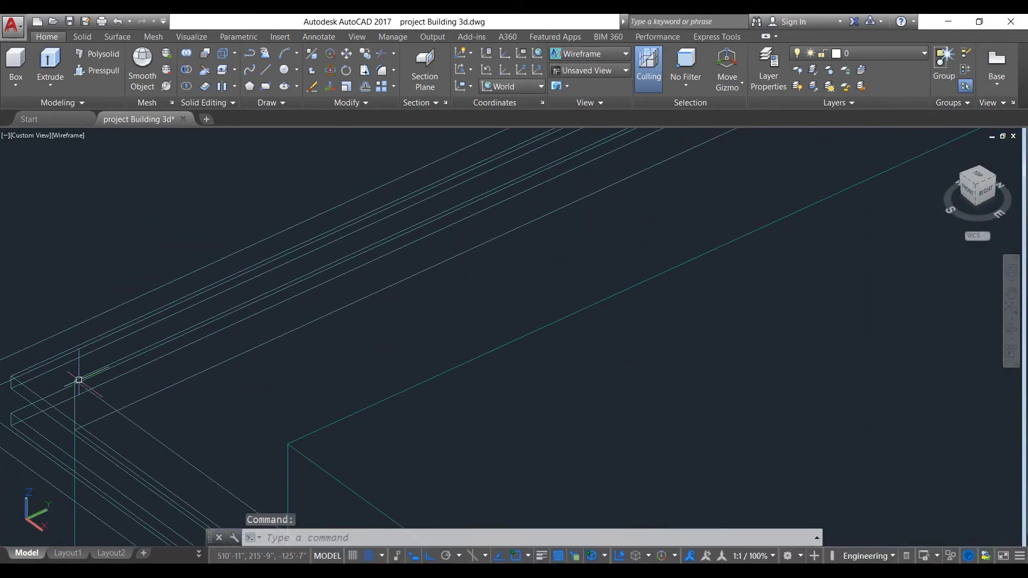
{"action": "scroll", "coordinate": [375, 305], "scroll_direction": "down", "scroll_amount": 3}
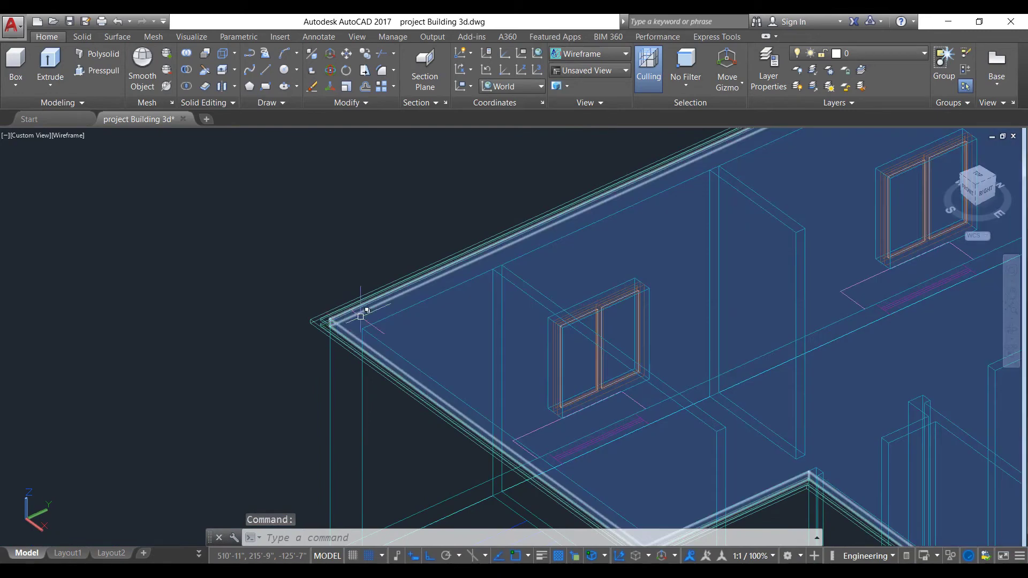
{"action": "scroll", "coordinate": [361, 316], "scroll_direction": "down", "scroll_amount": 5}
Step: Copy the hollow parapet wall from its lower outer corner onto the matching wall corner at the top of the house's roof slab
{"action": "left_click", "coordinate": [578, 380]}
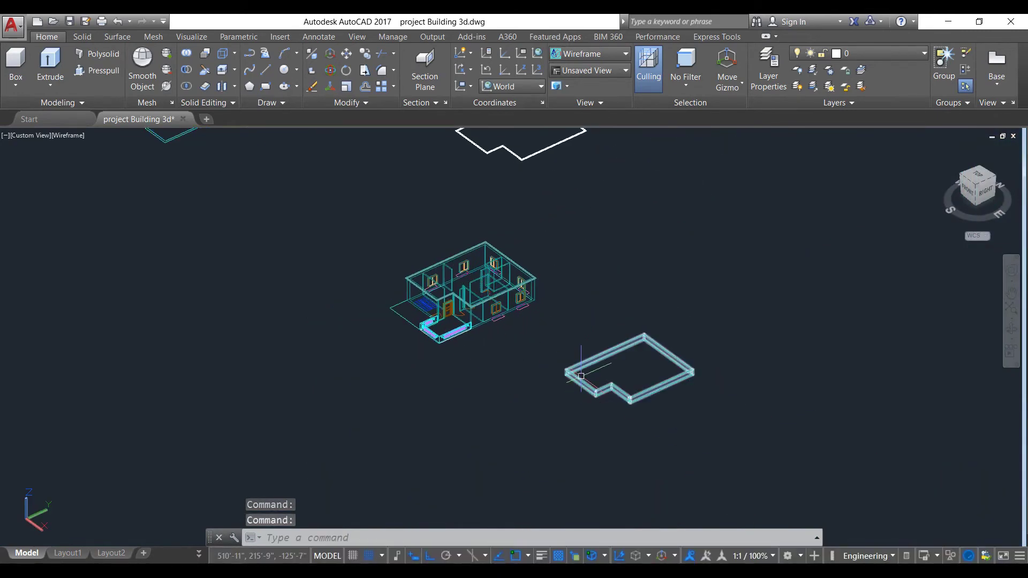
{"action": "type", "text": "co"}
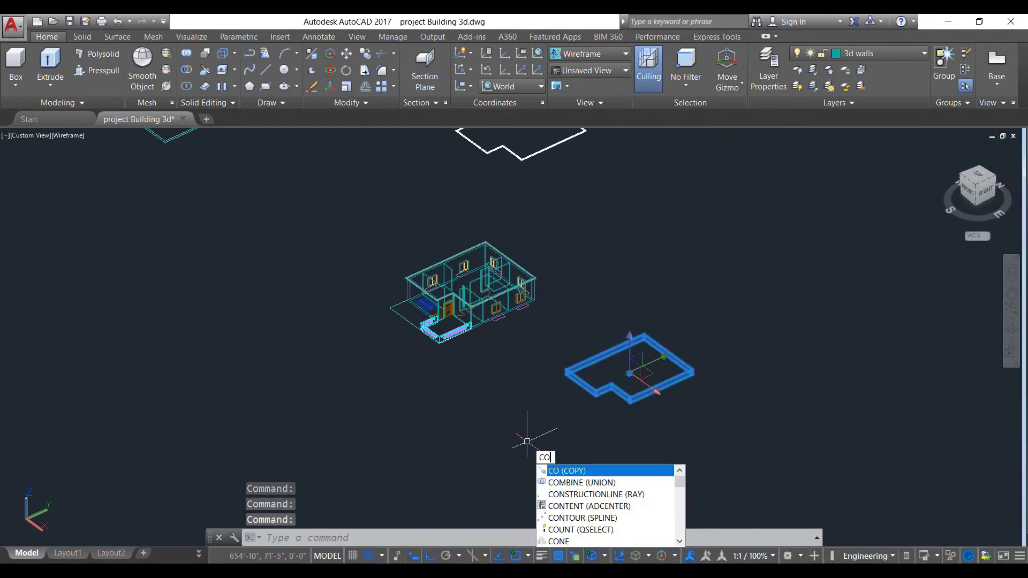
{"action": "key", "text": "Return"}
{"action": "scroll", "coordinate": [562, 386], "scroll_direction": "up", "scroll_amount": 6}
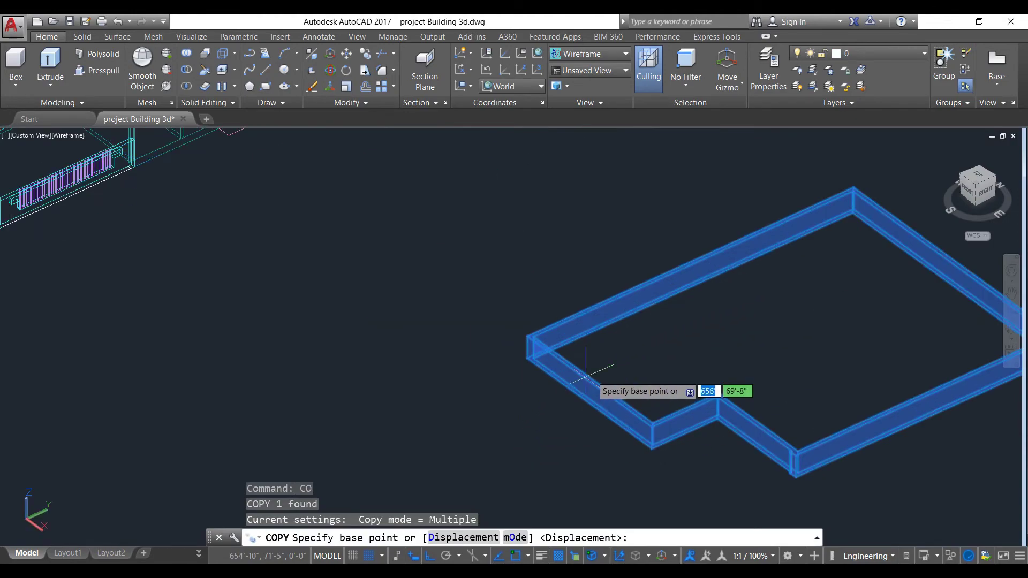
{"action": "left_click", "coordinate": [493, 338]}
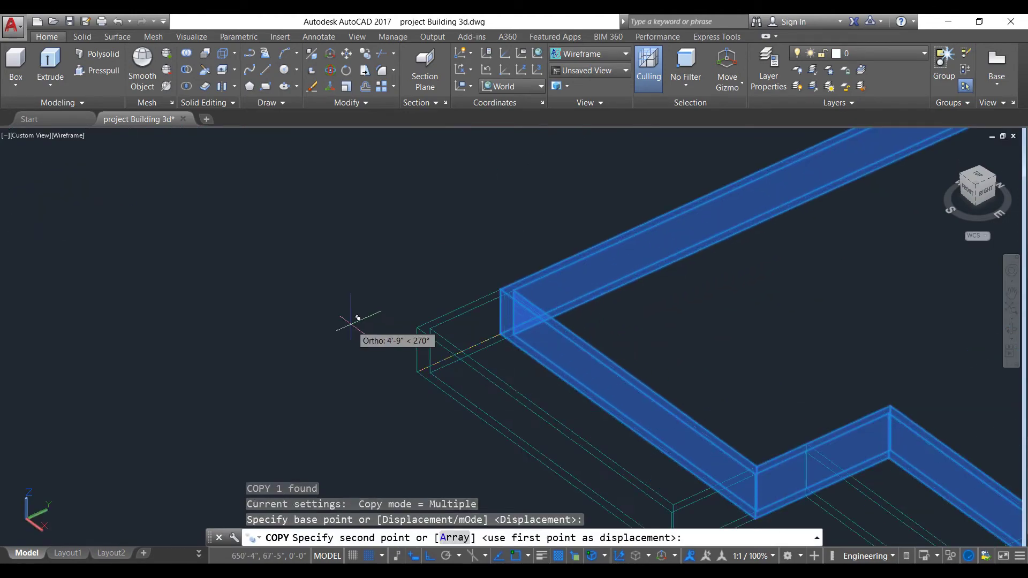
{"action": "scroll", "coordinate": [491, 402], "scroll_direction": "down", "scroll_amount": 5}
{"action": "scroll", "coordinate": [344, 220], "scroll_direction": "up", "scroll_amount": 7}
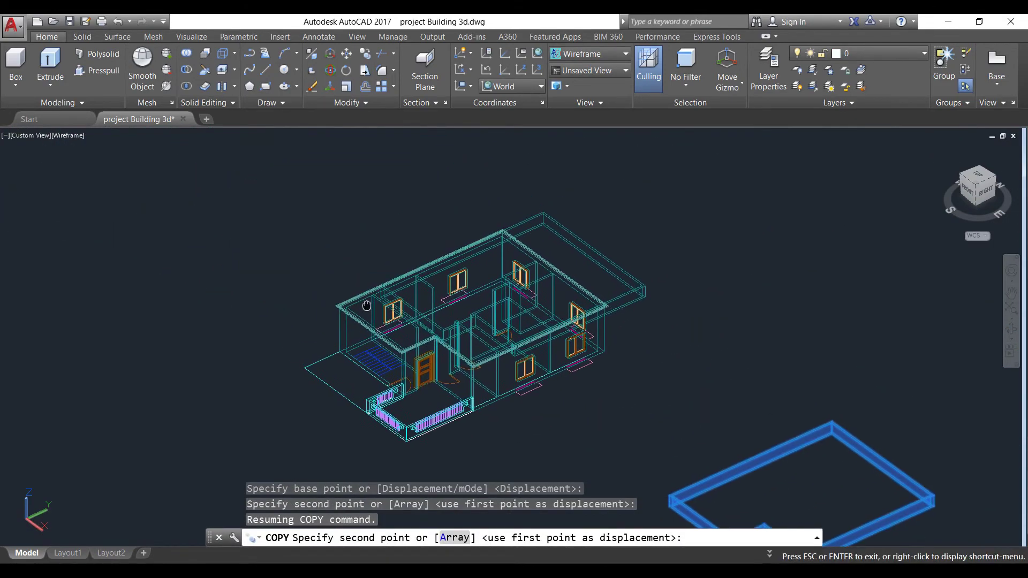
{"action": "scroll", "coordinate": [332, 311], "scroll_direction": "up", "scroll_amount": 5}
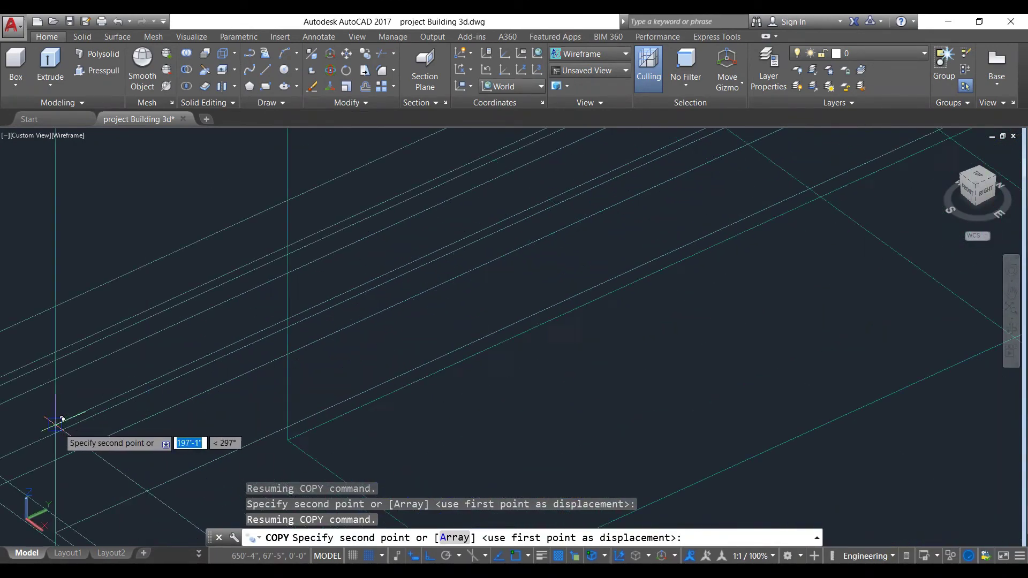
{"action": "left_click", "coordinate": [61, 420]}
{"action": "scroll", "coordinate": [225, 369], "scroll_direction": "down", "scroll_amount": 6}
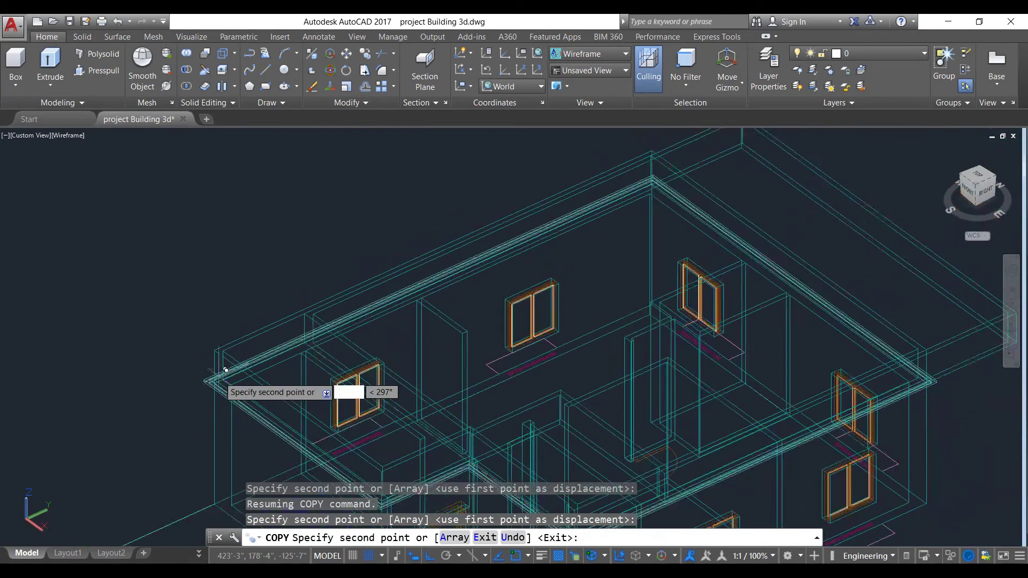
{"action": "key", "text": "Escape"}
Step: Switch the visual style of the model view from Wireframe to Shaded and check the parapet on the roof
{"action": "scroll", "coordinate": [394, 381], "scroll_direction": "down", "scroll_amount": 5}
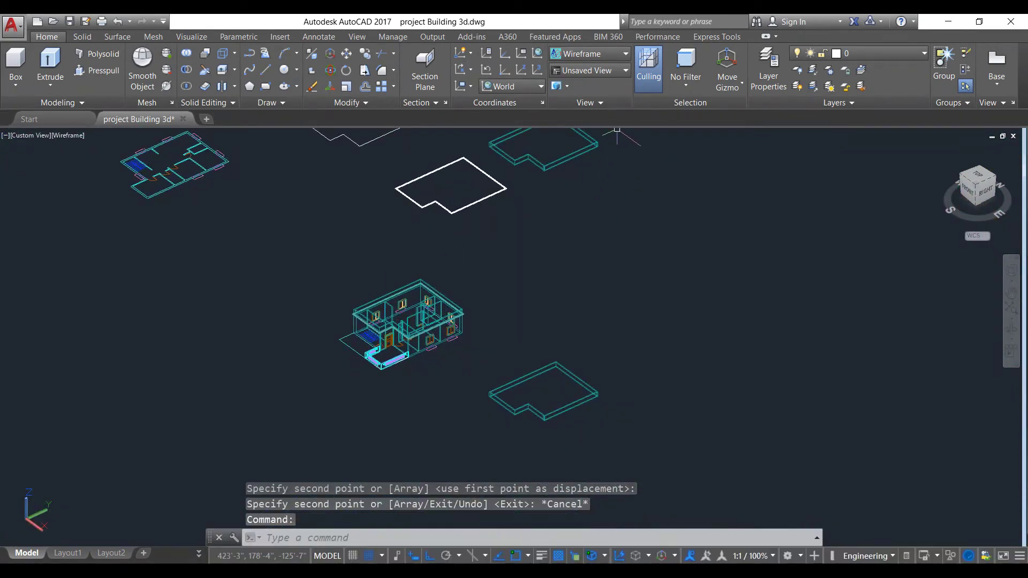
{"action": "left_click", "coordinate": [625, 53]}
{"action": "left_click", "coordinate": [573, 134]}
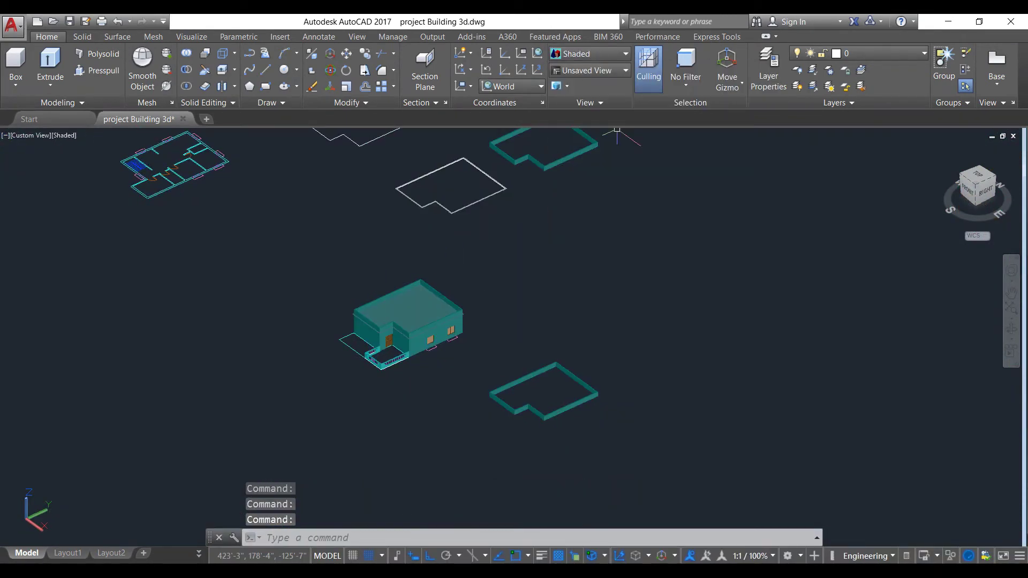
{"action": "scroll", "coordinate": [388, 336], "scroll_direction": "up", "scroll_amount": 8}
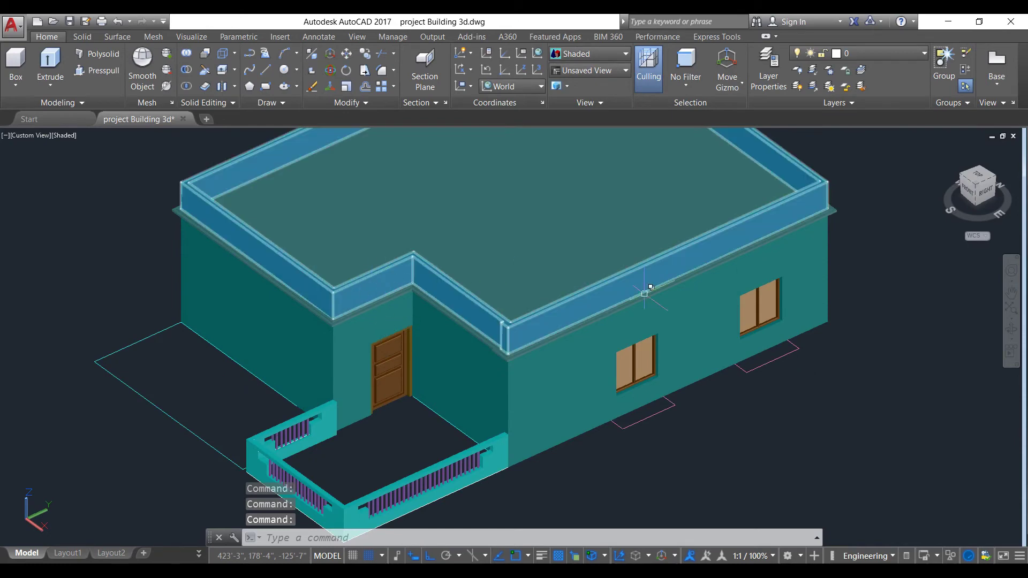
Step: Examine the house with the parapet and the separate ground-floor model to compare how the two storeys stack
{"action": "scroll", "coordinate": [863, 377], "scroll_direction": "down", "scroll_amount": 6}
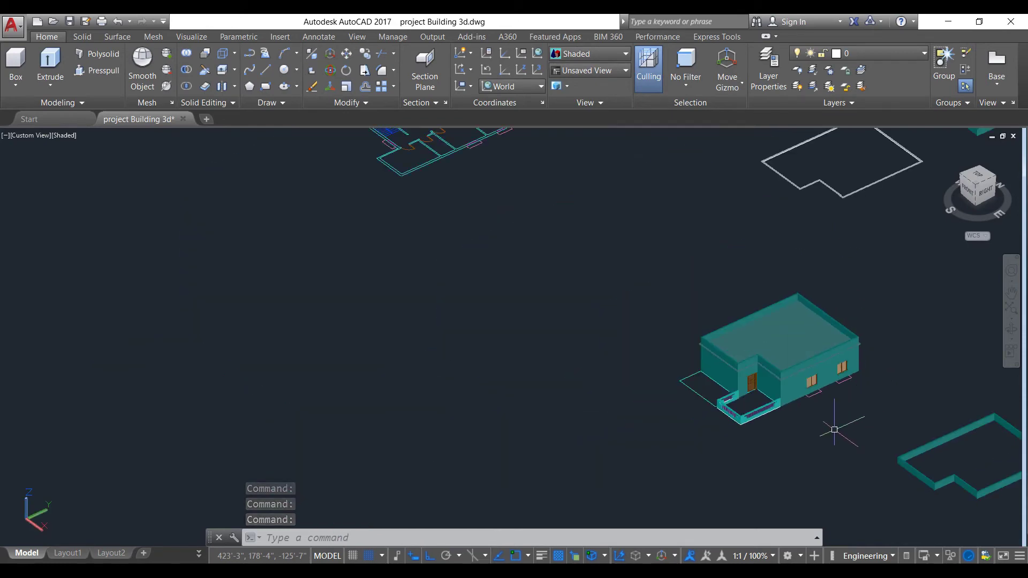
{"action": "scroll", "coordinate": [834, 430], "scroll_direction": "down", "scroll_amount": 3}
{"action": "scroll", "coordinate": [723, 386], "scroll_direction": "up", "scroll_amount": 5}
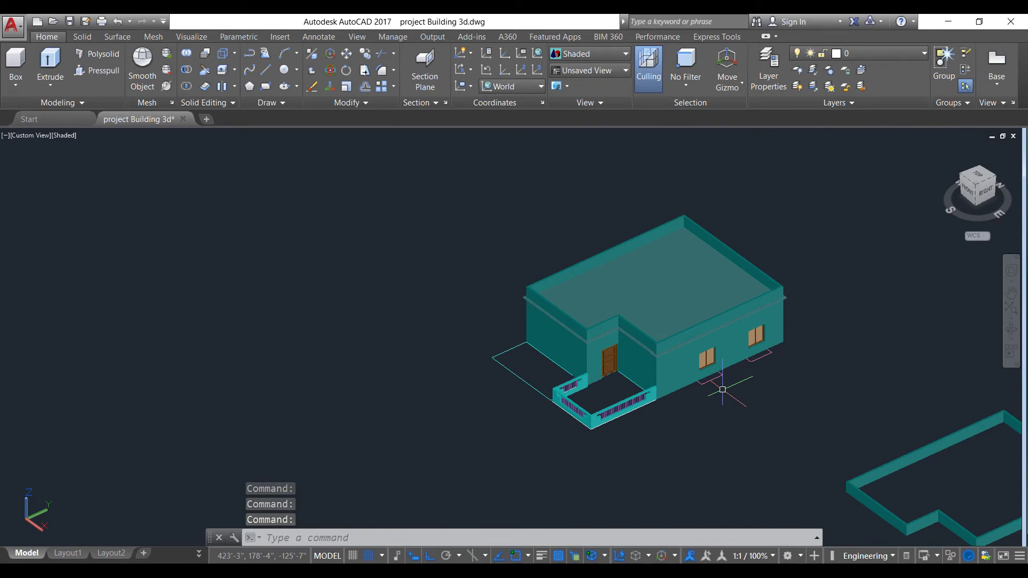
{"action": "scroll", "coordinate": [718, 383], "scroll_direction": "down", "scroll_amount": 5}
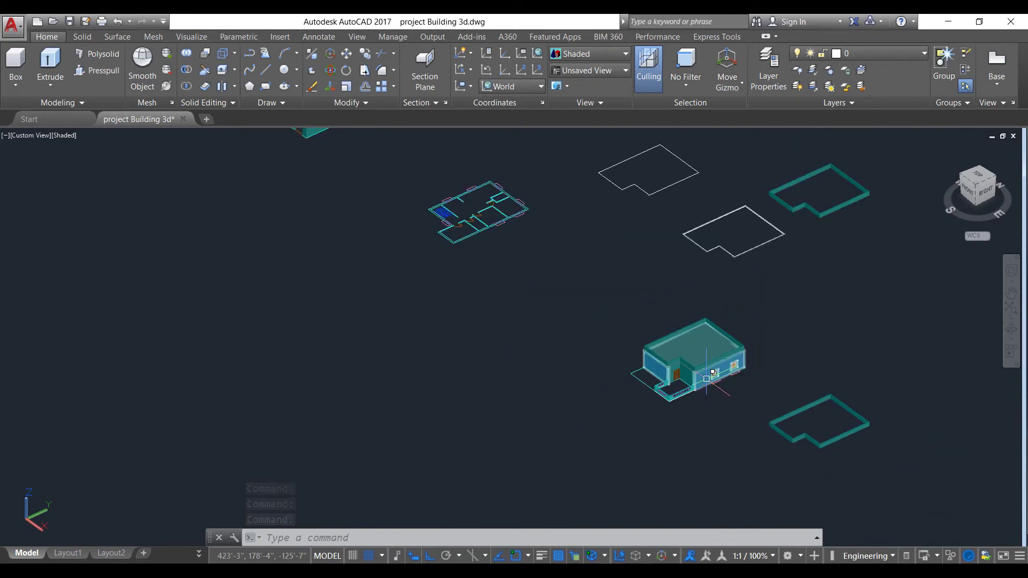
{"action": "scroll", "coordinate": [706, 378], "scroll_direction": "down", "scroll_amount": 2}
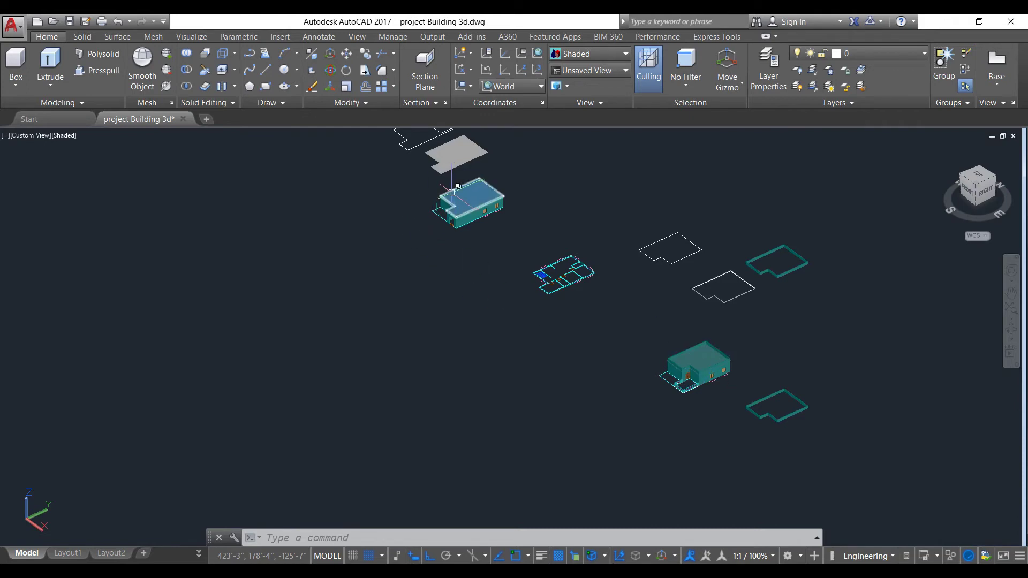
{"action": "scroll", "coordinate": [451, 191], "scroll_direction": "up", "scroll_amount": 3}
{"action": "scroll", "coordinate": [433, 192], "scroll_direction": "down", "scroll_amount": 5}
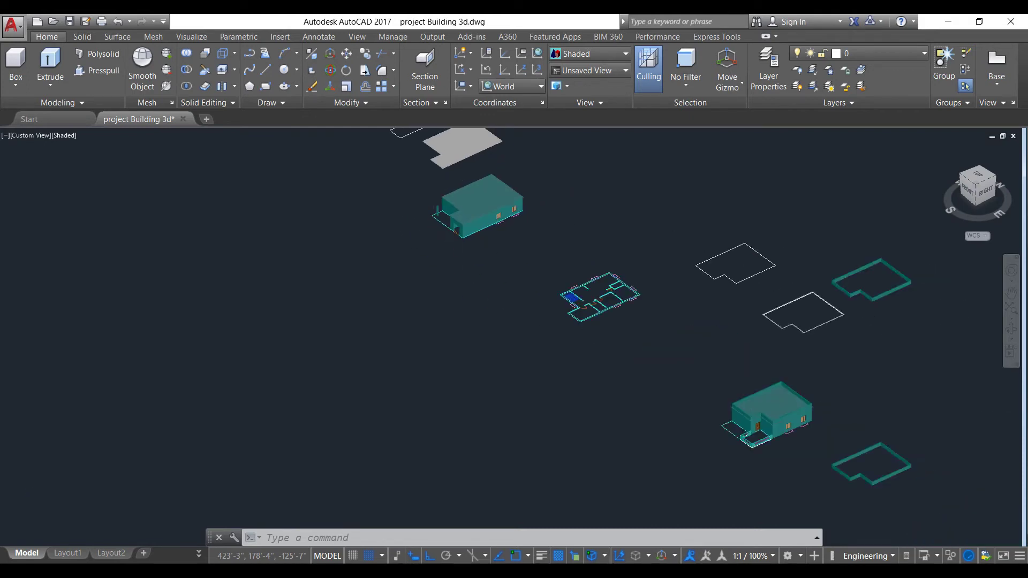
{"action": "scroll", "coordinate": [632, 349], "scroll_direction": "up", "scroll_amount": 5}
{"action": "scroll", "coordinate": [633, 349], "scroll_direction": "down", "scroll_amount": 3}
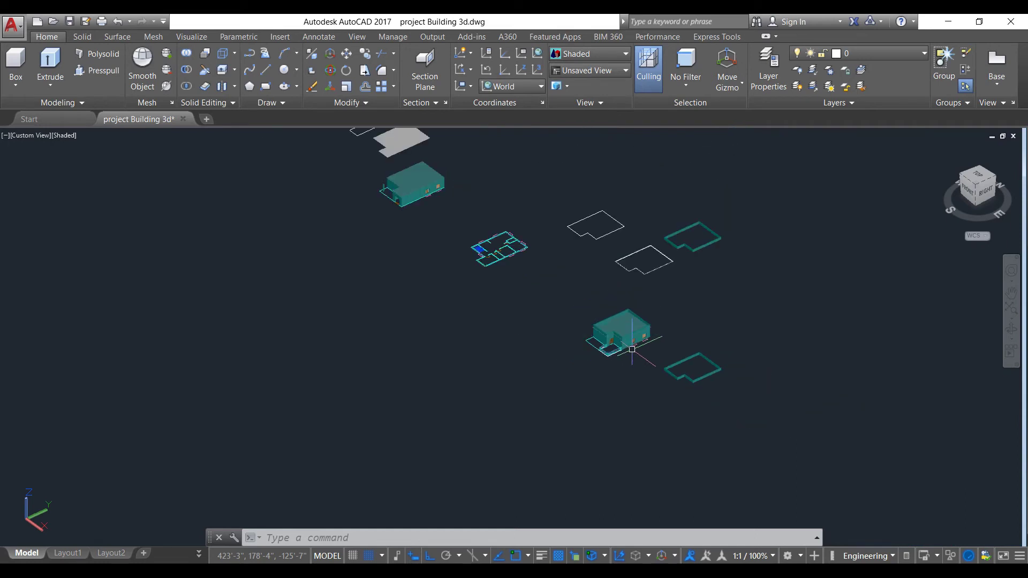
{"action": "scroll", "coordinate": [632, 349], "scroll_direction": "up", "scroll_amount": 5}
{"action": "left_click", "coordinate": [786, 339]}
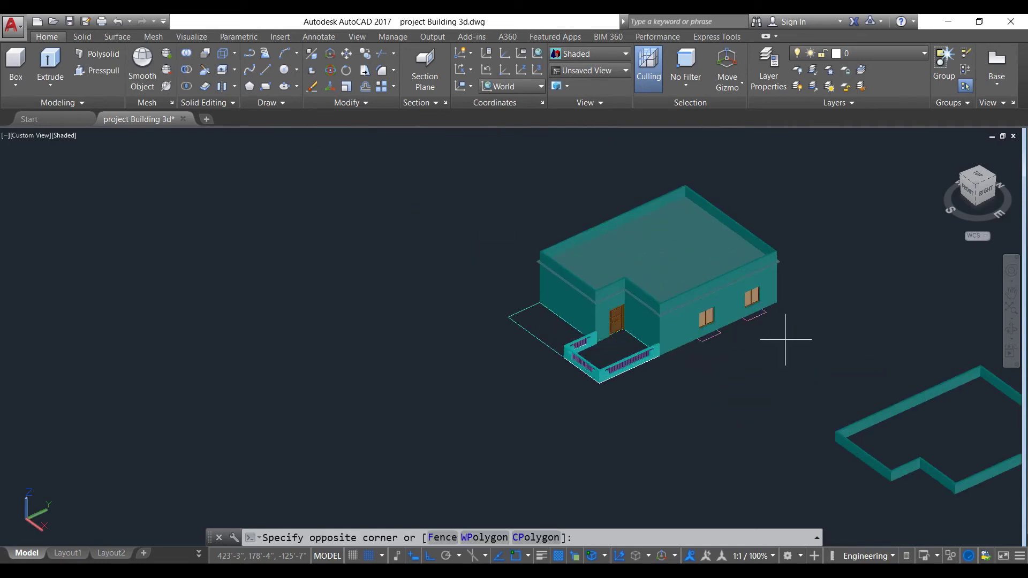
{"action": "left_click", "coordinate": [424, 211]}
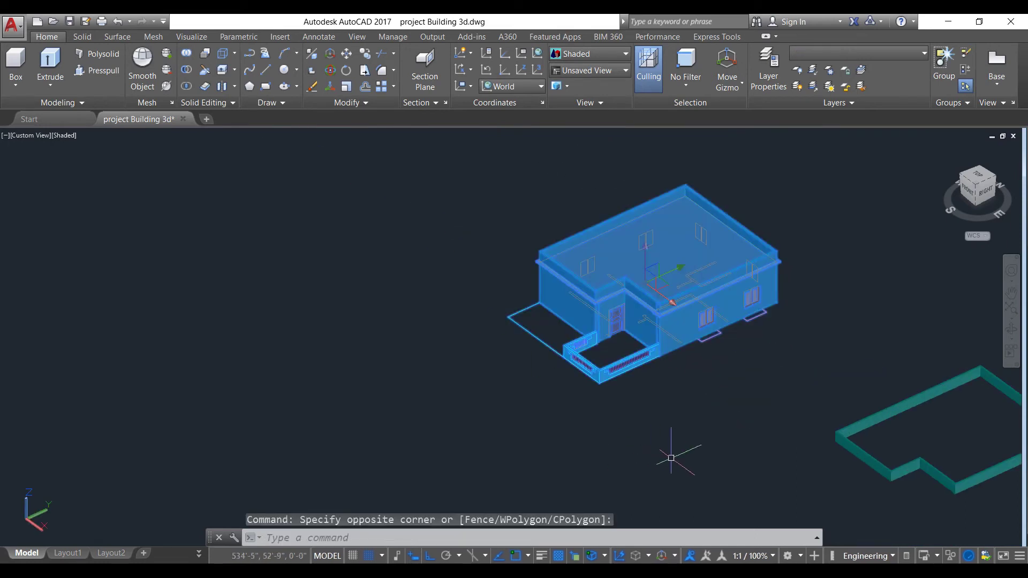
{"action": "key", "text": "Escape"}
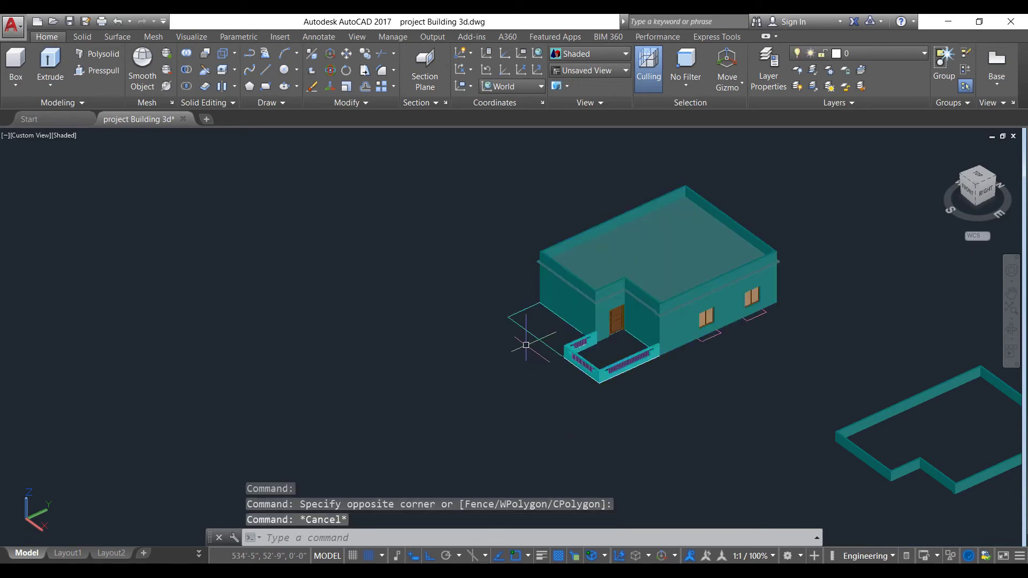
Step: Copy the parapet-topped house, excluding the flat outline beside it, from its balcony's lower front corner onto the ground-floor model's roof slab at the front wall corner
{"action": "left_click", "coordinate": [778, 361]}
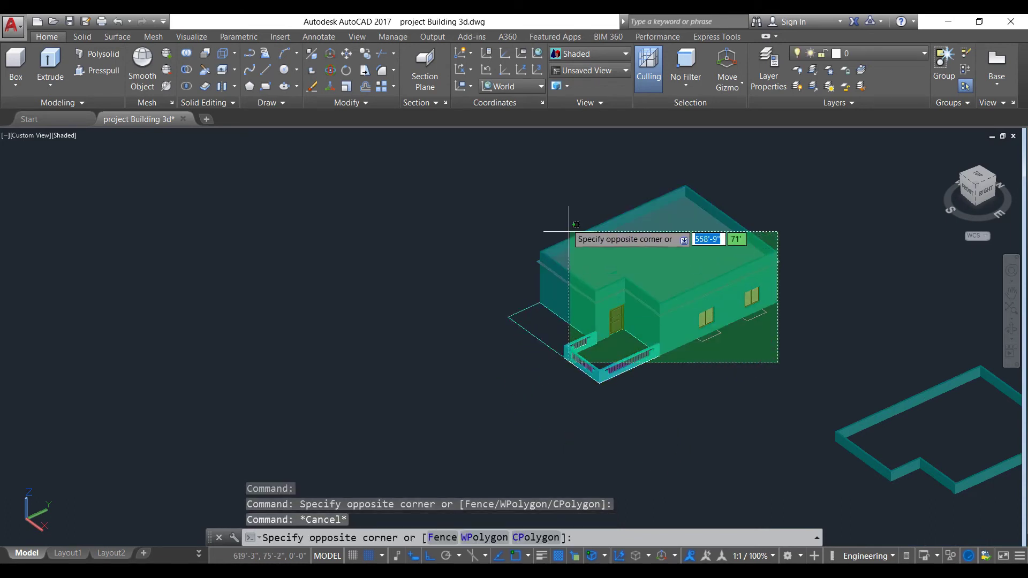
{"action": "left_click", "coordinate": [478, 174]}
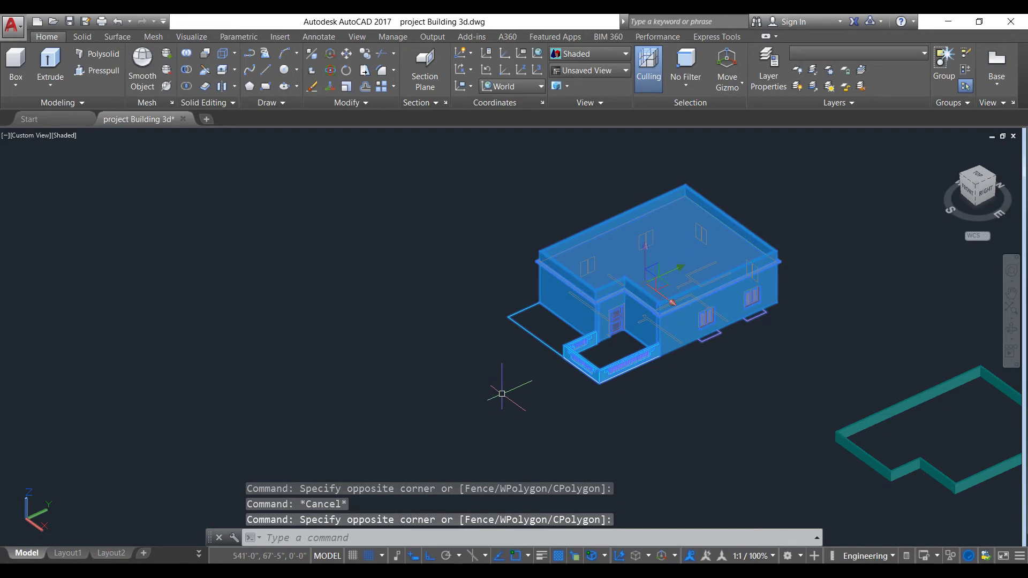
{"action": "left_click", "coordinate": [529, 344], "text": "shift"}
{"action": "left_click", "coordinate": [491, 289], "text": "shift"}
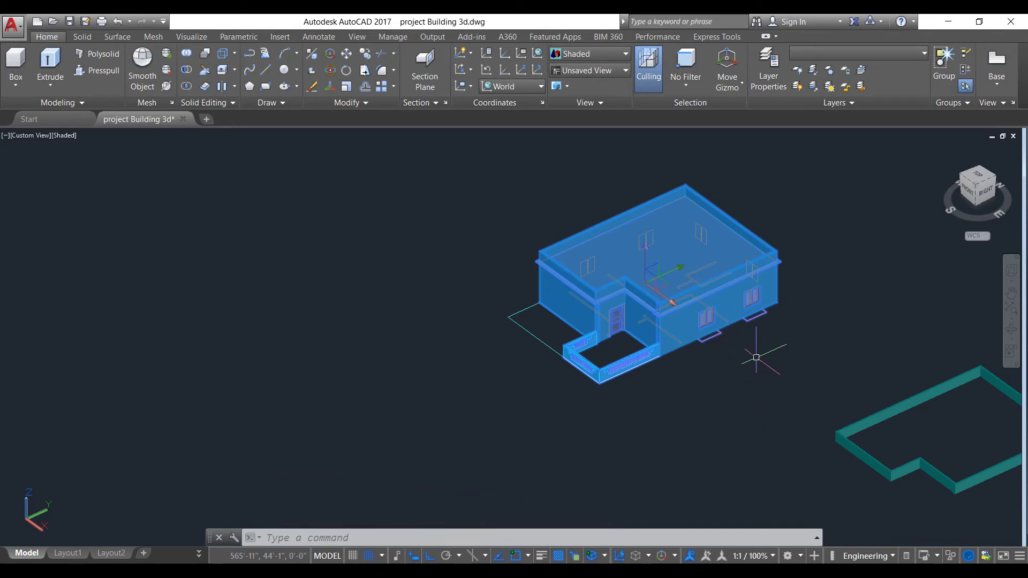
{"action": "key", "text": "Return"}
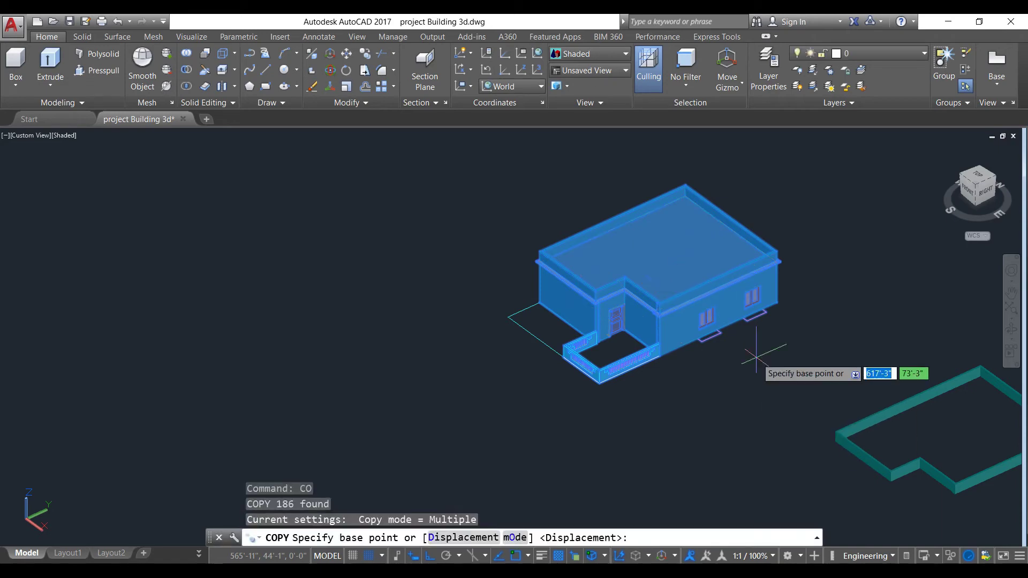
{"action": "scroll", "coordinate": [599, 385], "scroll_direction": "up", "scroll_amount": 4}
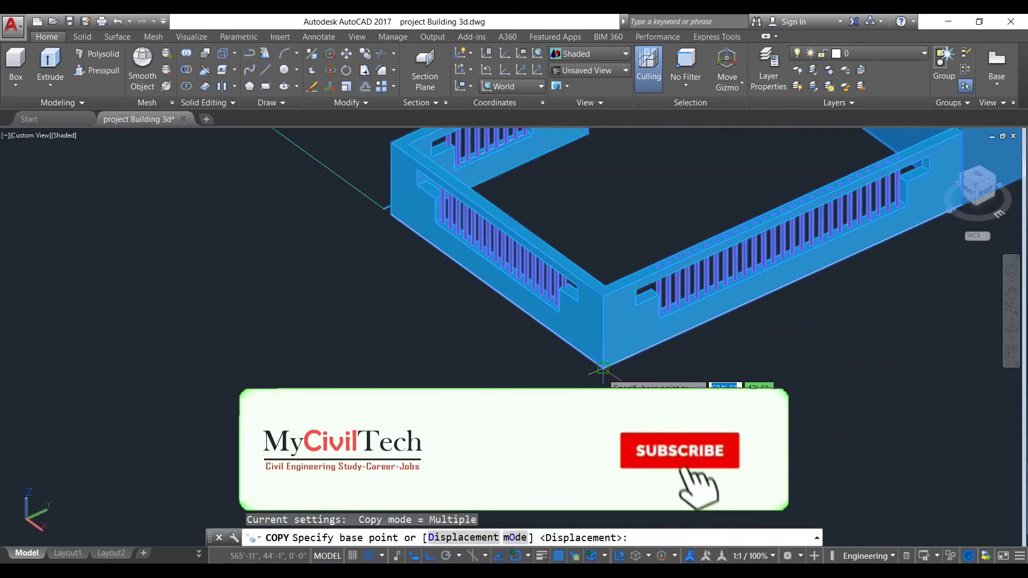
{"action": "left_click", "coordinate": [599, 383]}
{"action": "scroll", "coordinate": [598, 375], "scroll_direction": "down", "scroll_amount": 2}
{"action": "scroll", "coordinate": [493, 375], "scroll_direction": "down", "scroll_amount": 8}
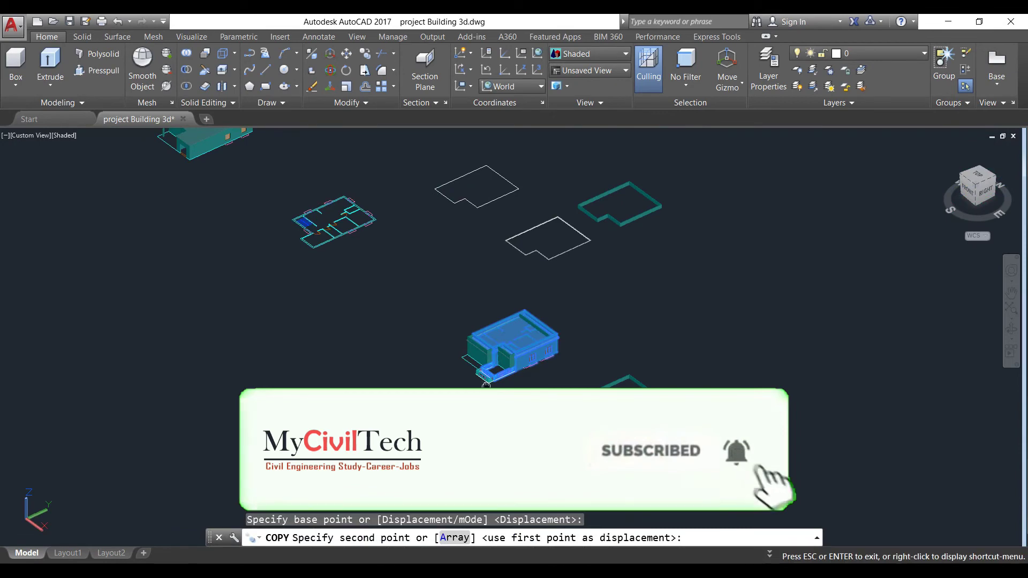
{"action": "scroll", "coordinate": [357, 274], "scroll_direction": "up", "scroll_amount": 7}
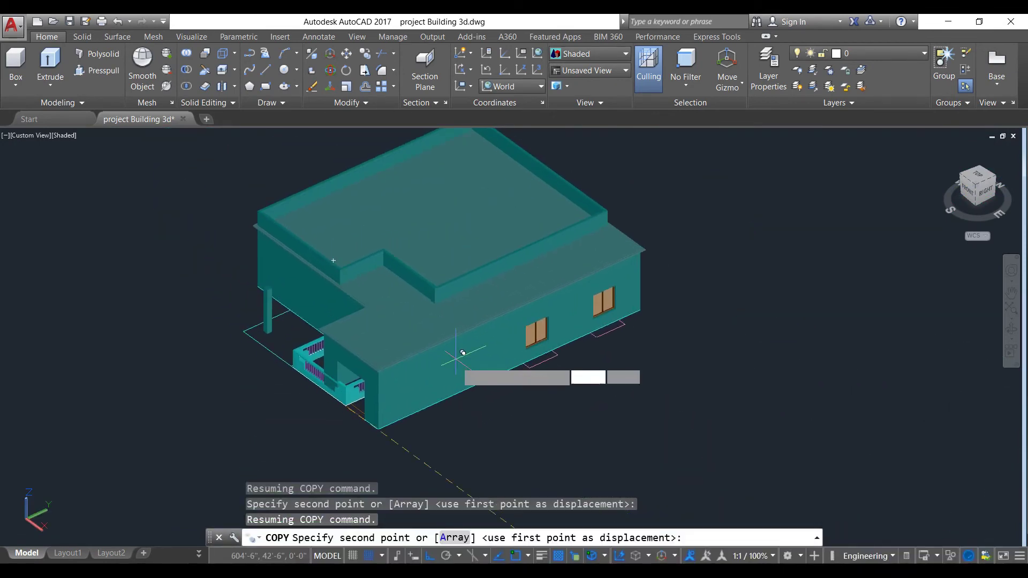
{"action": "scroll", "coordinate": [398, 357], "scroll_direction": "up", "scroll_amount": 4}
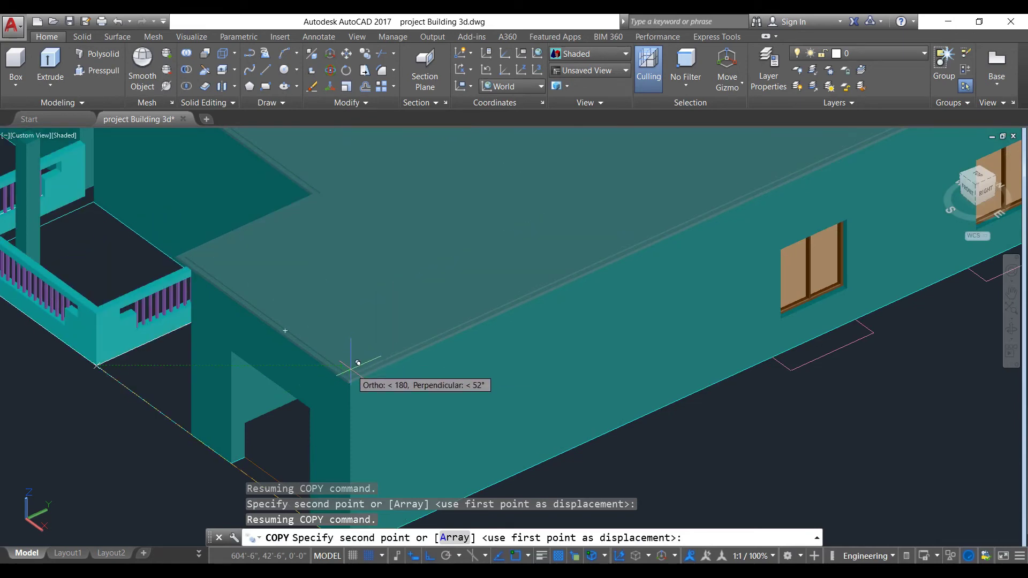
{"action": "scroll", "coordinate": [358, 362], "scroll_direction": "down", "scroll_amount": 5}
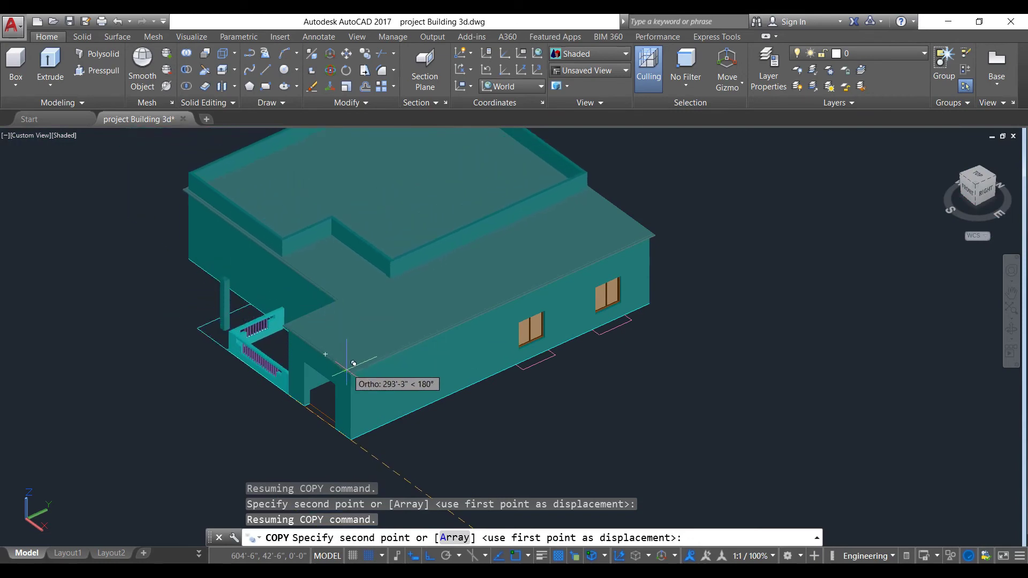
{"action": "scroll", "coordinate": [353, 370], "scroll_direction": "up", "scroll_amount": 4}
{"action": "scroll", "coordinate": [351, 369], "scroll_direction": "up", "scroll_amount": 3}
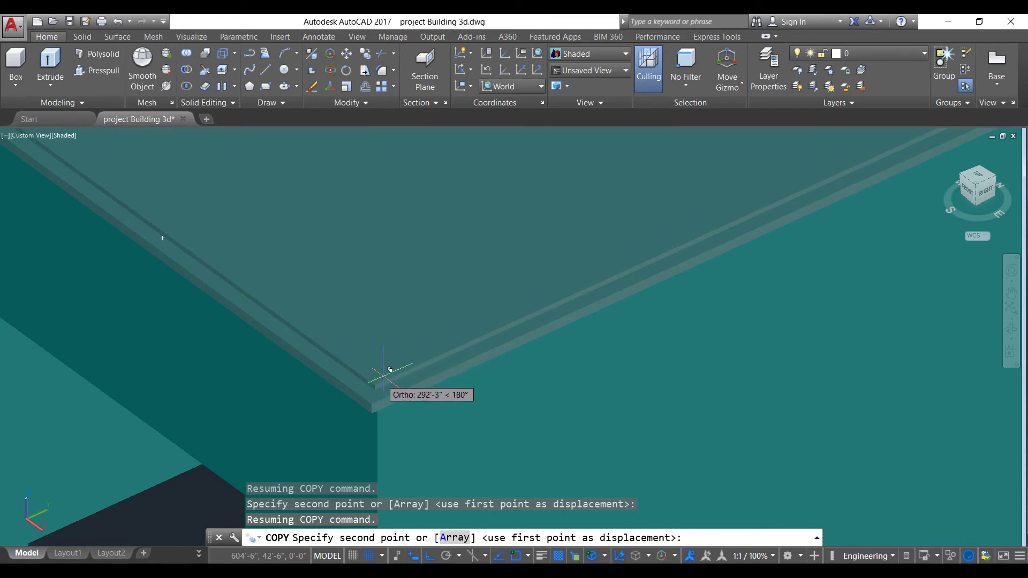
{"action": "left_click", "coordinate": [385, 361]}
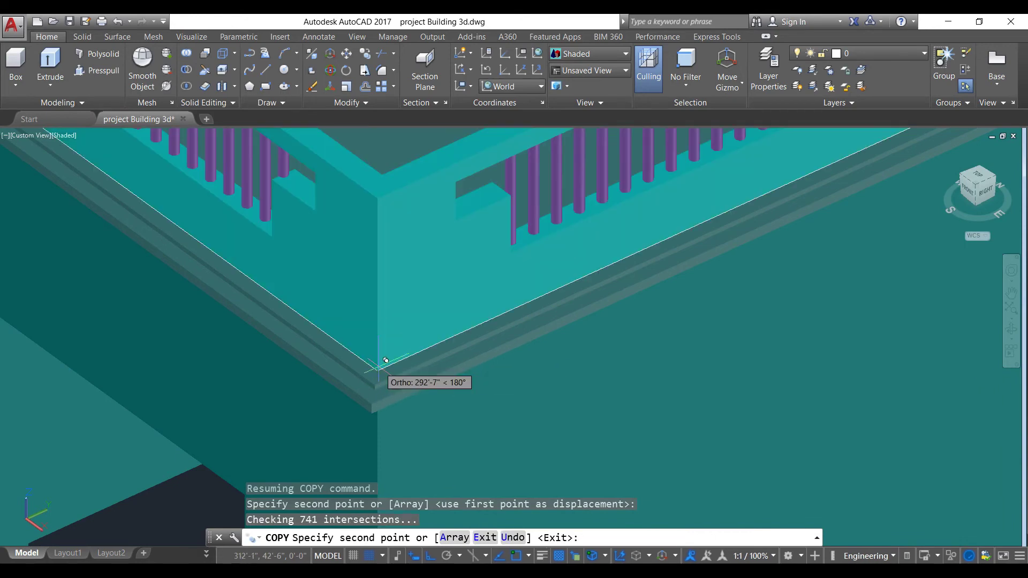
{"action": "scroll", "coordinate": [386, 360], "scroll_direction": "down", "scroll_amount": 10}
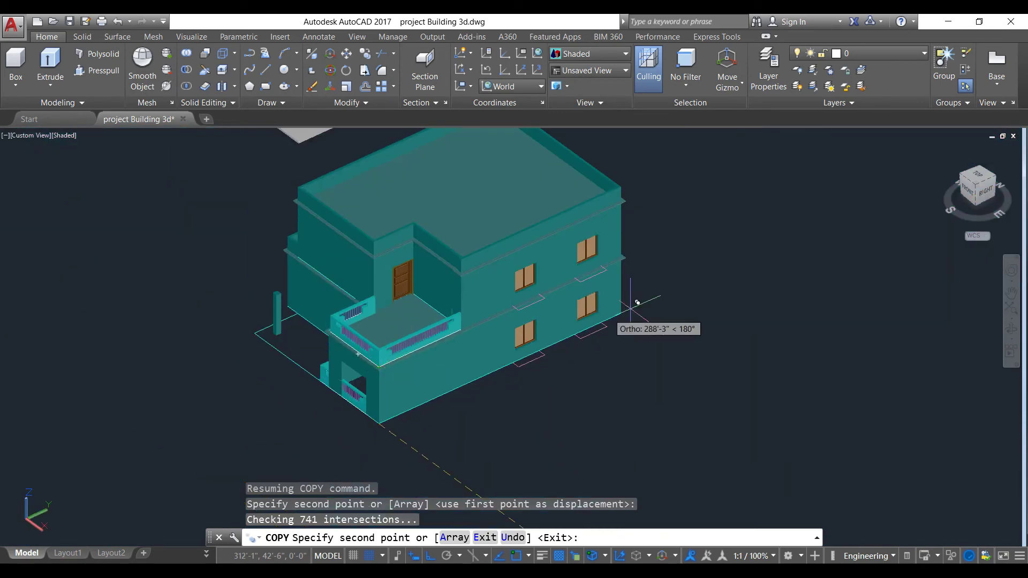
{"action": "key", "text": "Escape"}
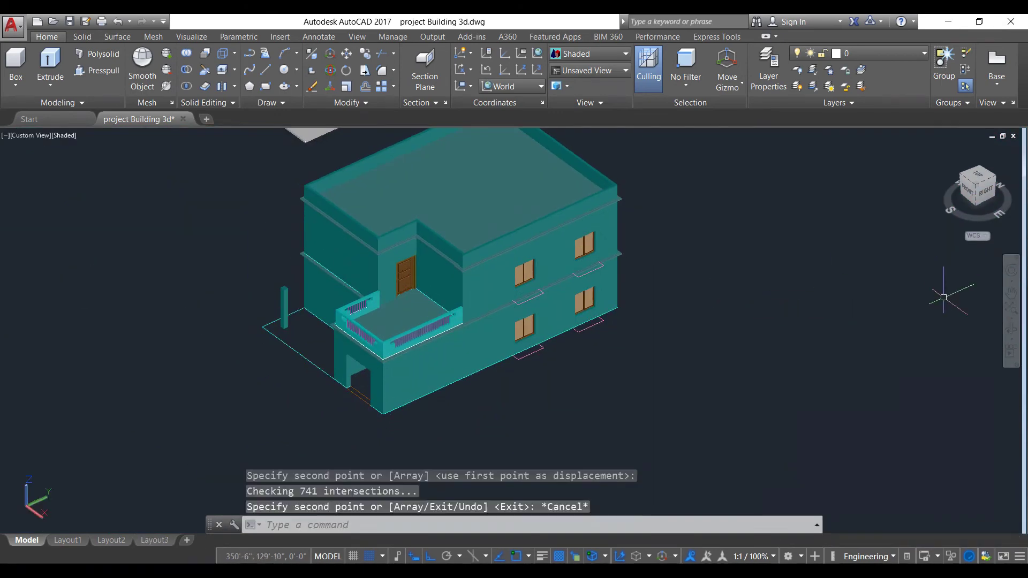
Step: Inspect the stacked two-storey building from the back, side and front, checking how the upper floor's corners align with the ground floor
{"action": "scroll", "coordinate": [440, 340], "scroll_direction": "up", "scroll_amount": 2}
{"action": "scroll", "coordinate": [455, 322], "scroll_direction": "down", "scroll_amount": 4}
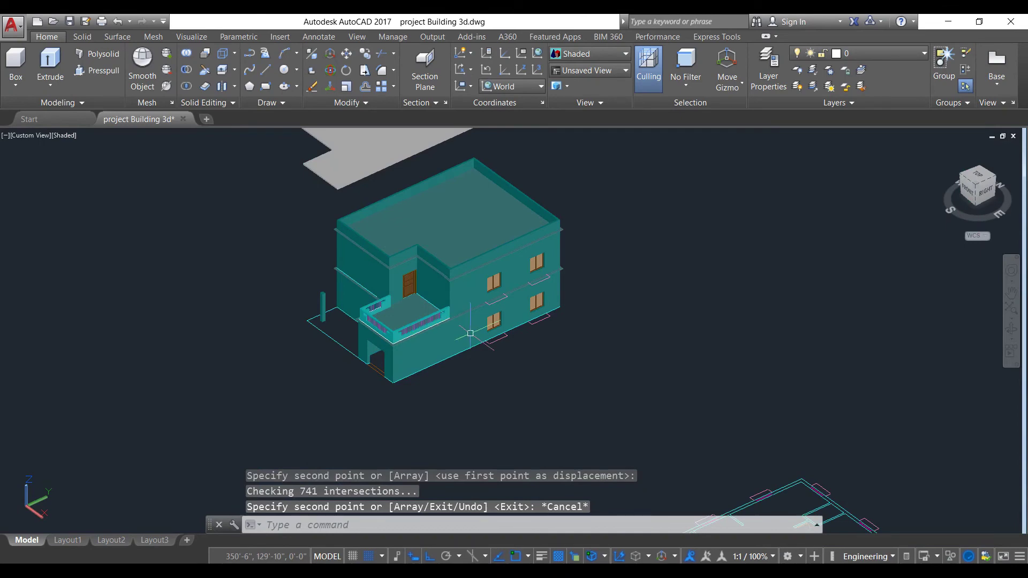
{"action": "middle_click_drag", "start_coordinate": [592, 285], "coordinate": [342, 310], "text": "shift"}
{"action": "scroll", "coordinate": [523, 350], "scroll_direction": "up", "scroll_amount": 6}
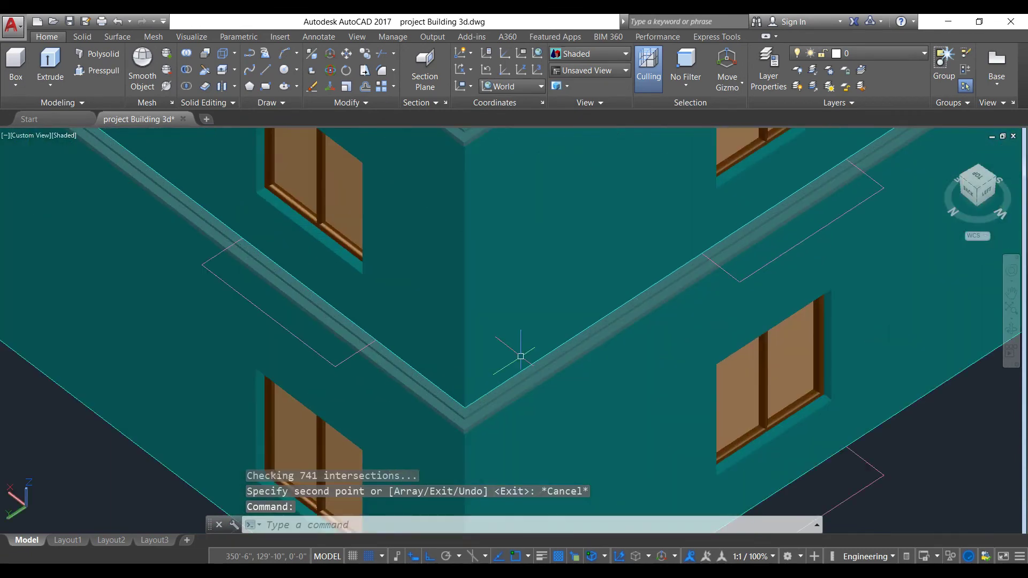
{"action": "scroll", "coordinate": [324, 355], "scroll_direction": "down", "scroll_amount": 6}
{"action": "middle_click_drag", "start_coordinate": [323, 354], "coordinate": [680, 348], "text": "shift"}
{"action": "mouse_move", "coordinate": [524, 327]}
{"action": "middle_mouse_down", "text": "shift"}
{"action": "mouse_move", "coordinate": [535, 321]}
{"action": "mouse_move", "coordinate": [516, 327]}
{"action": "middle_mouse_up", "text": "shift"}
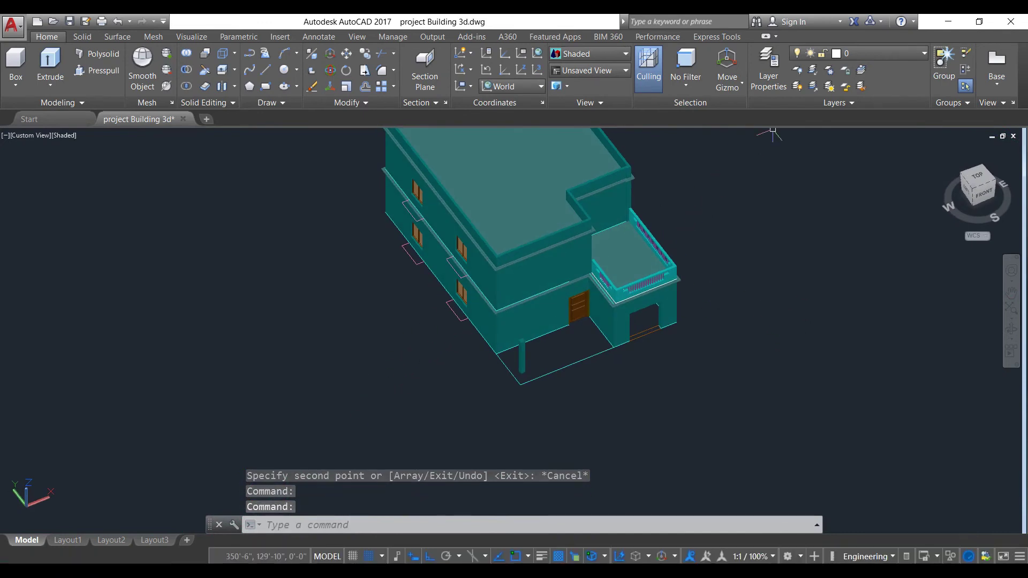
Step: Turn on the 3d chajja layer to show the ground-floor window shades and the porch canopy
{"action": "scroll", "coordinate": [633, 353], "scroll_direction": "down", "scroll_amount": 6}
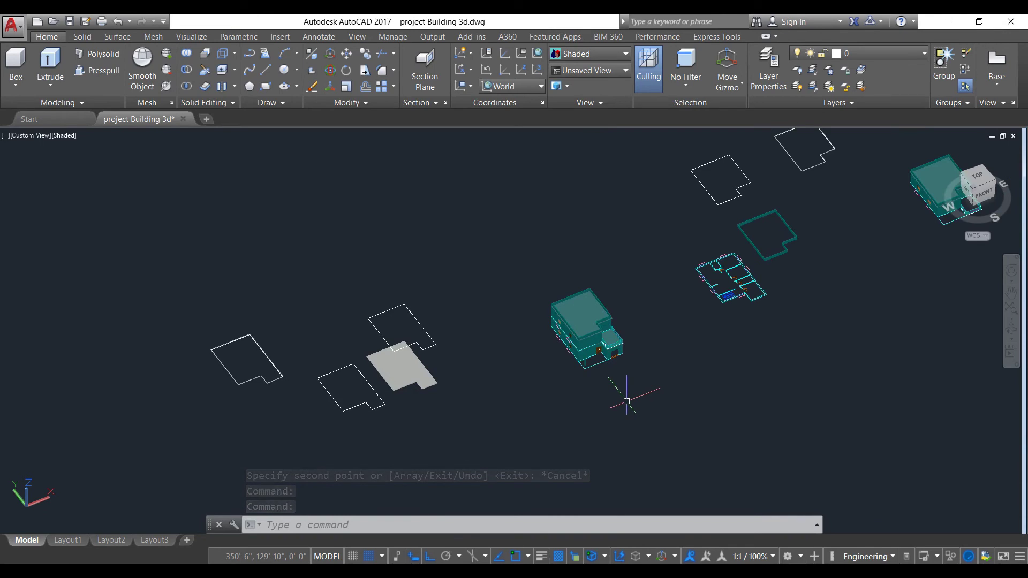
{"action": "middle_click_drag", "start_coordinate": [626, 396], "coordinate": [586, 354]}
{"action": "scroll", "coordinate": [757, 294], "scroll_direction": "down", "scroll_amount": 2}
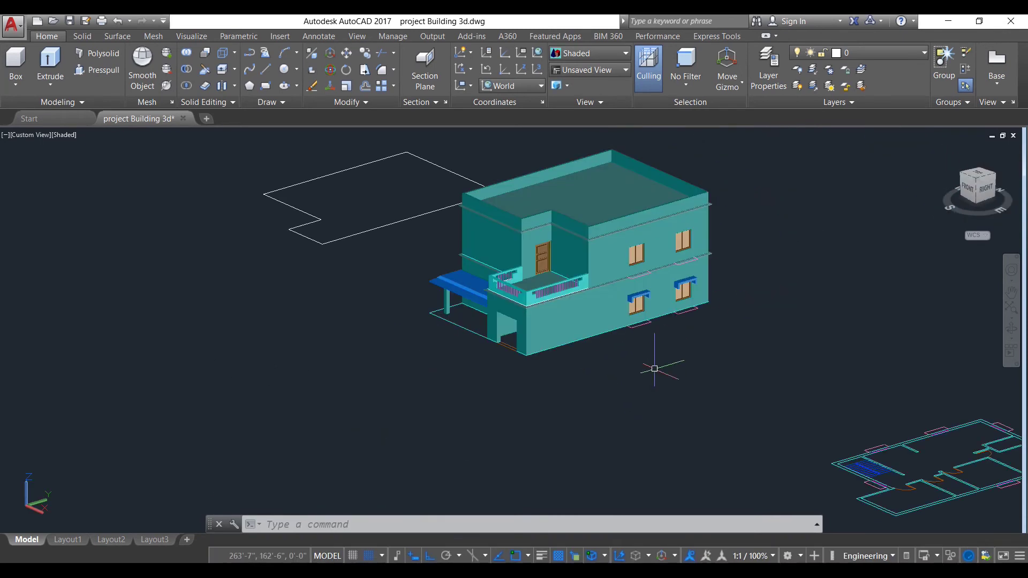
{"action": "left_click", "coordinate": [883, 53]}
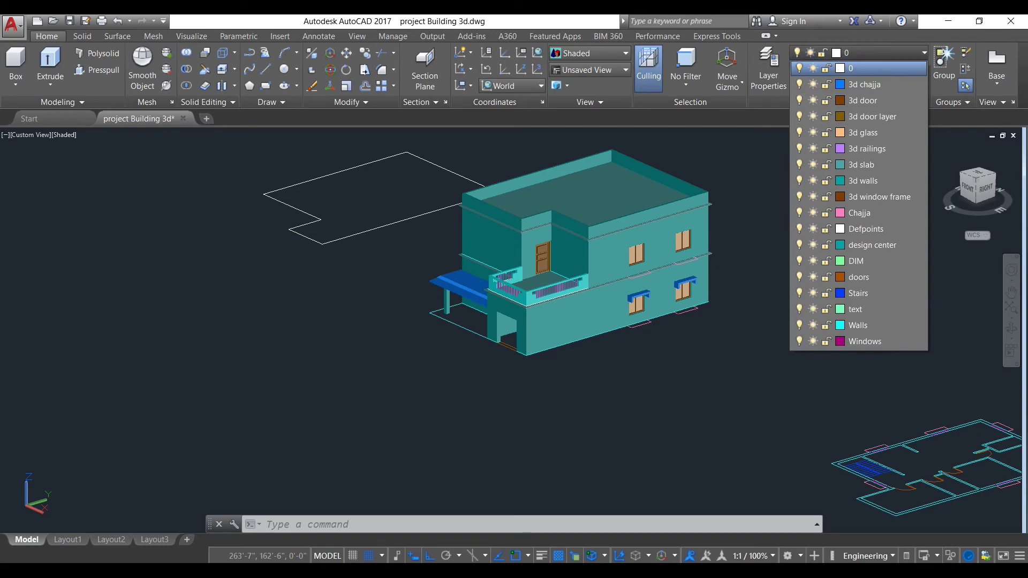
{"action": "left_click", "coordinate": [618, 387]}
{"action": "middle_click_drag", "start_coordinate": [441, 382], "coordinate": [603, 312], "text": "shift"}
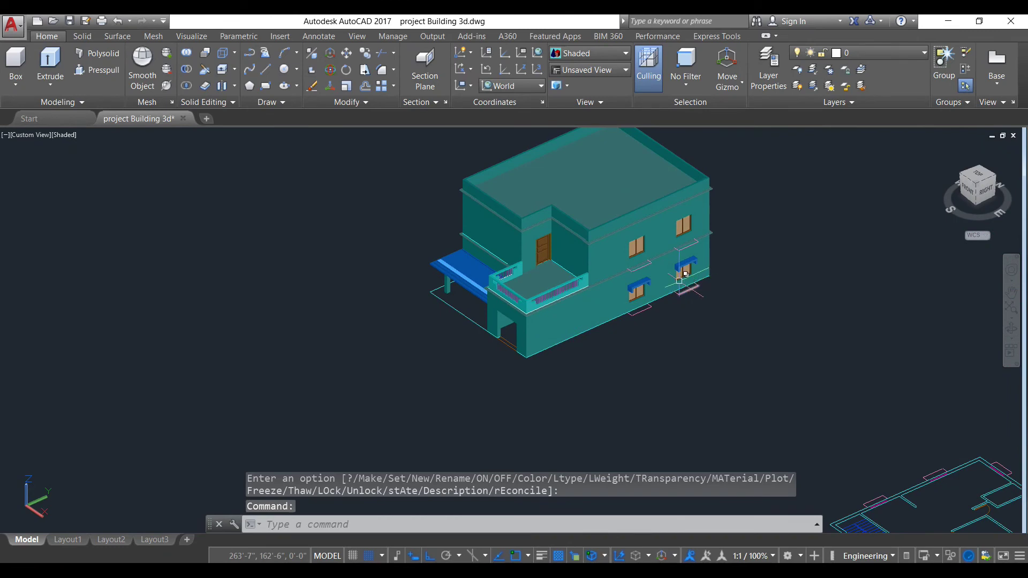
Step: Copy the two ground-floor chajjas on the right-side wall from the lower window's bottom-left opening corner to the same corner of the window above
{"action": "scroll", "coordinate": [681, 264], "scroll_direction": "up", "scroll_amount": 5}
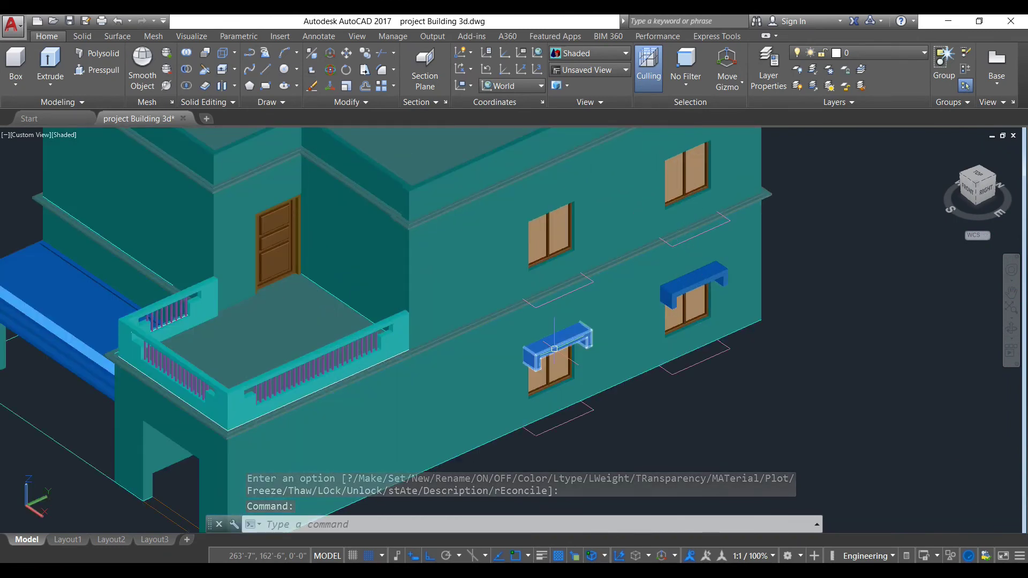
{"action": "left_click", "coordinate": [547, 349]}
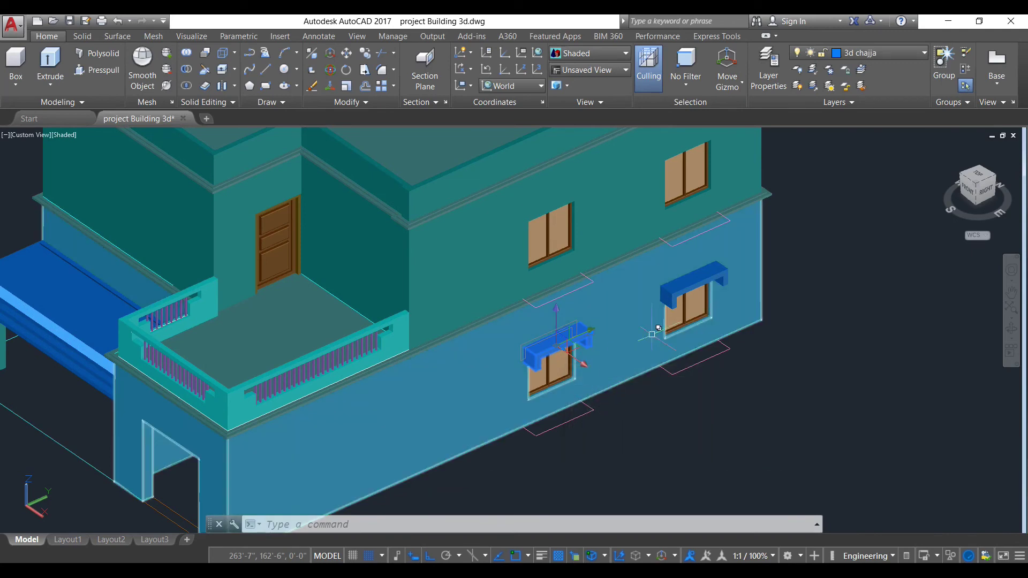
{"action": "left_click", "coordinate": [709, 280]}
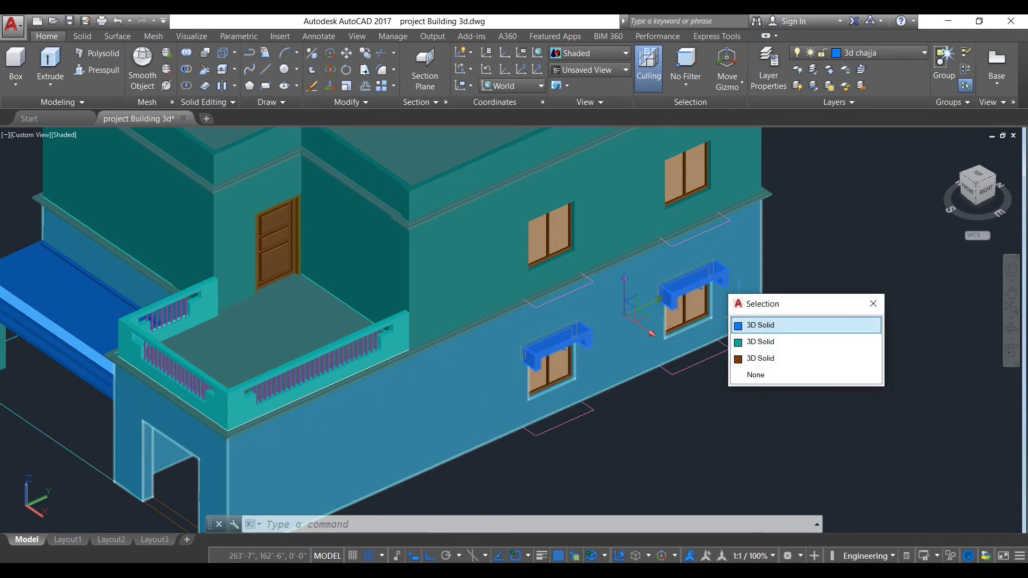
{"action": "left_click", "coordinate": [758, 324]}
{"action": "type", "text": "c"}
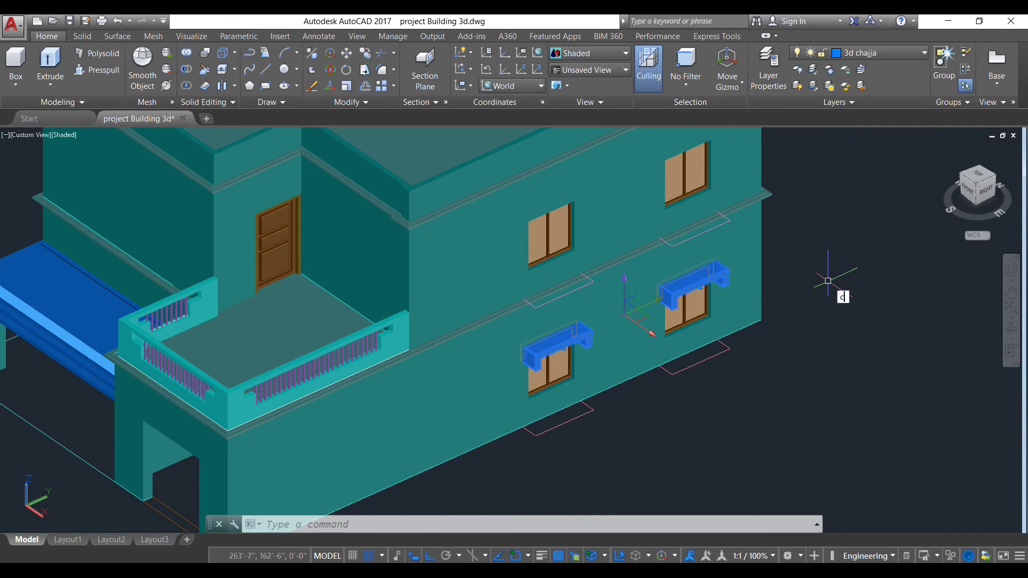
{"action": "type", "text": "o"}
{"action": "key", "text": "Return"}
{"action": "scroll", "coordinate": [516, 428], "scroll_direction": "up", "scroll_amount": 2}
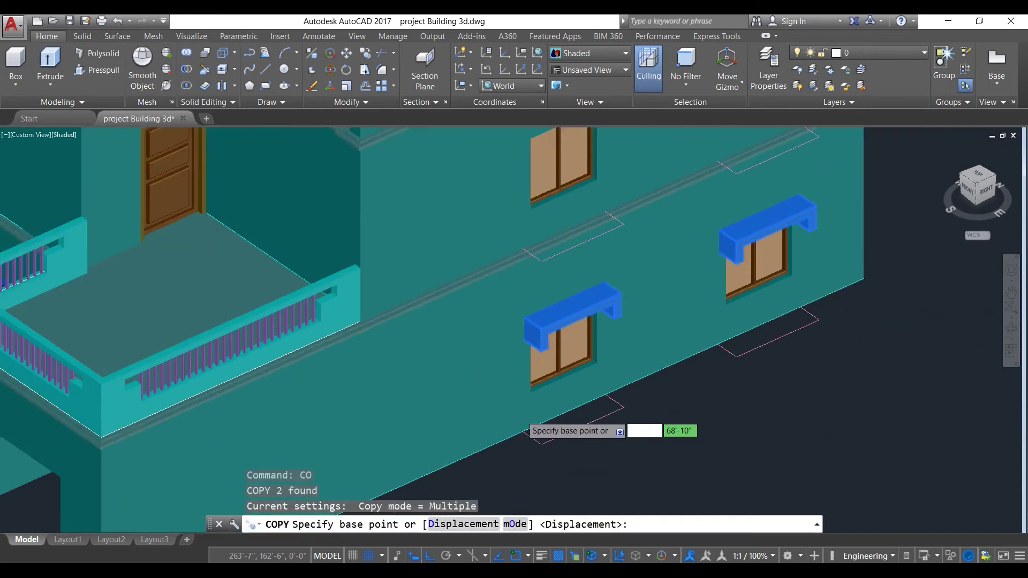
{"action": "scroll", "coordinate": [522, 423], "scroll_direction": "up", "scroll_amount": 3}
{"action": "scroll", "coordinate": [537, 371], "scroll_direction": "up", "scroll_amount": 4}
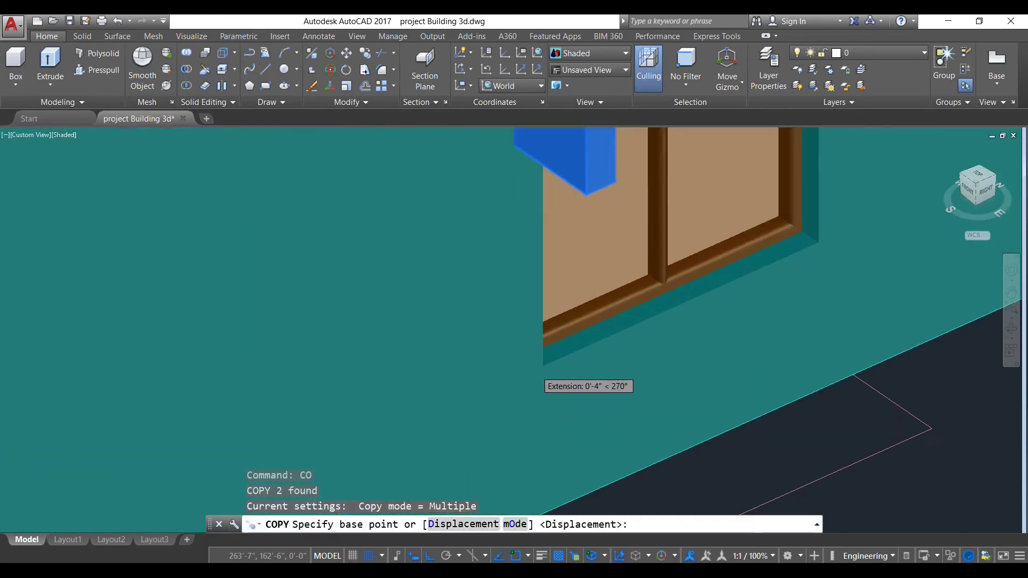
{"action": "left_click", "coordinate": [546, 366]}
{"action": "scroll", "coordinate": [554, 279], "scroll_direction": "down", "scroll_amount": 5}
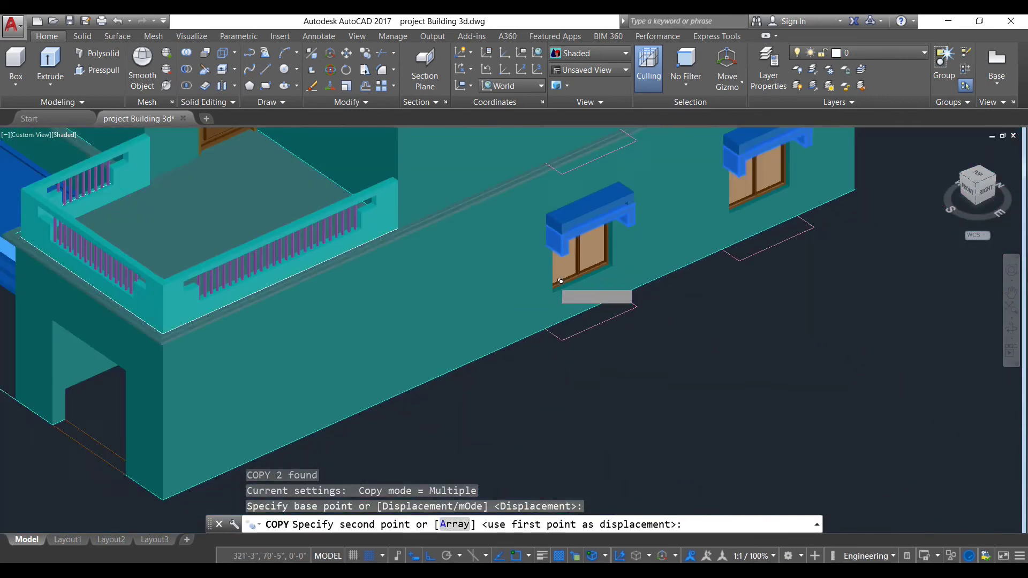
{"action": "middle_click_drag", "start_coordinate": [557, 293], "coordinate": [569, 442]}
{"action": "scroll", "coordinate": [568, 380], "scroll_direction": "up", "scroll_amount": 4}
{"action": "middle_click_drag", "start_coordinate": [549, 220], "coordinate": [524, 370]}
{"action": "scroll", "coordinate": [524, 371], "scroll_direction": "up", "scroll_amount": 5}
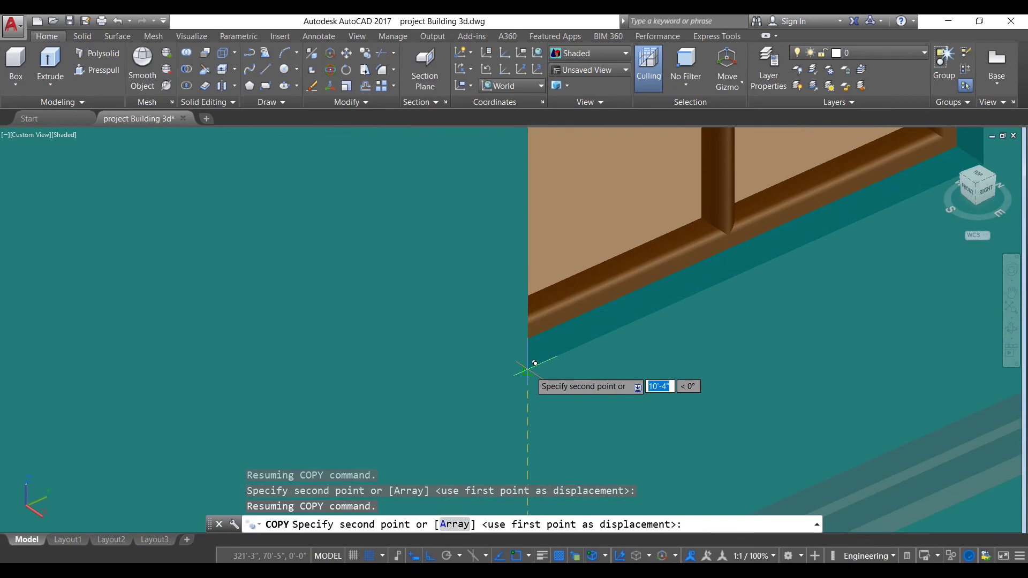
{"action": "left_click", "coordinate": [534, 364]}
{"action": "scroll", "coordinate": [616, 334], "scroll_direction": "down", "scroll_amount": 5}
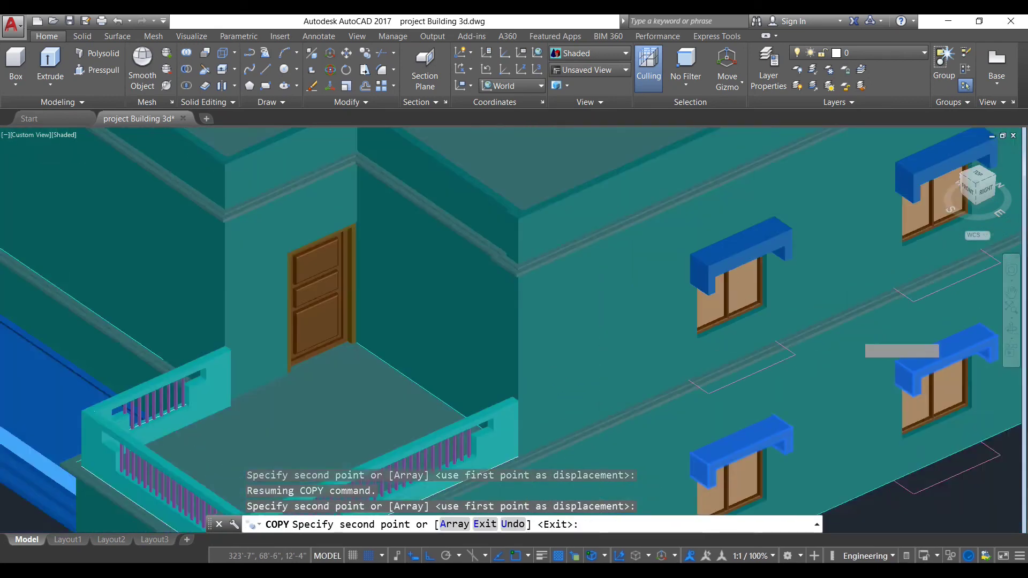
{"action": "scroll", "coordinate": [854, 328], "scroll_direction": "down", "scroll_amount": 3}
{"action": "key", "text": "Escape"}
Step: Copy both ground-floor chajjas on the back wall up to the upper-floor windows, using the matching bottom-left window opening corners as reference points
{"action": "scroll", "coordinate": [906, 395], "scroll_direction": "down", "scroll_amount": 2}
{"action": "middle_click_drag", "start_coordinate": [887, 407], "coordinate": [665, 414]}
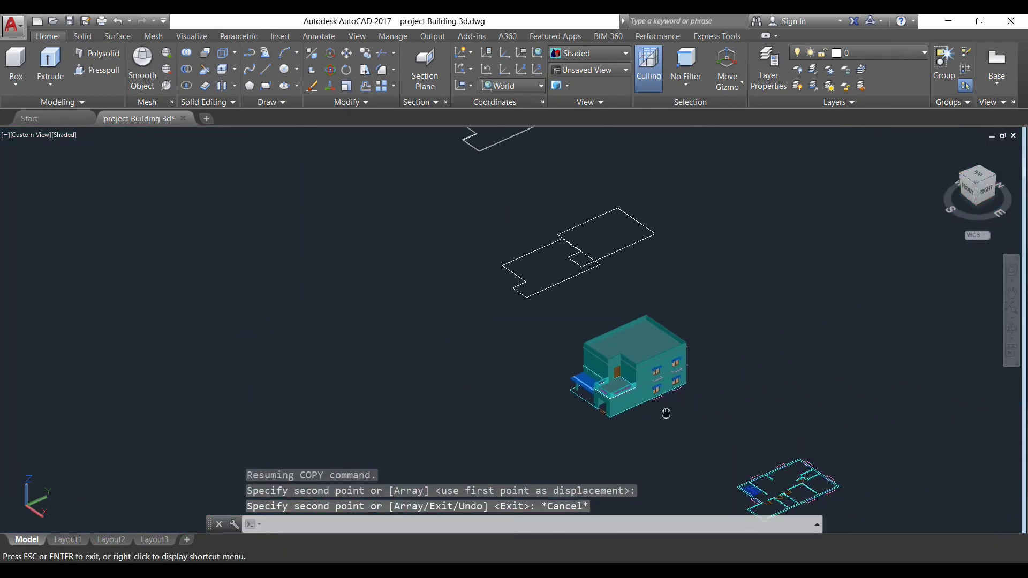
{"action": "scroll", "coordinate": [666, 413], "scroll_direction": "up", "scroll_amount": 5}
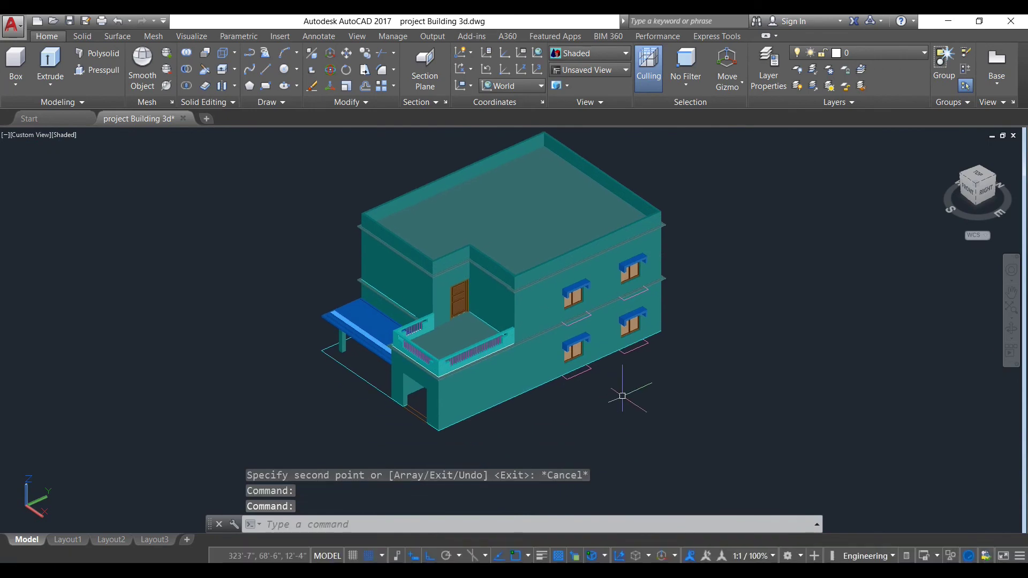
{"action": "middle_click_drag", "start_coordinate": [665, 380], "coordinate": [476, 375], "text": "shift"}
{"action": "scroll", "coordinate": [487, 484], "scroll_direction": "up", "scroll_amount": 5}
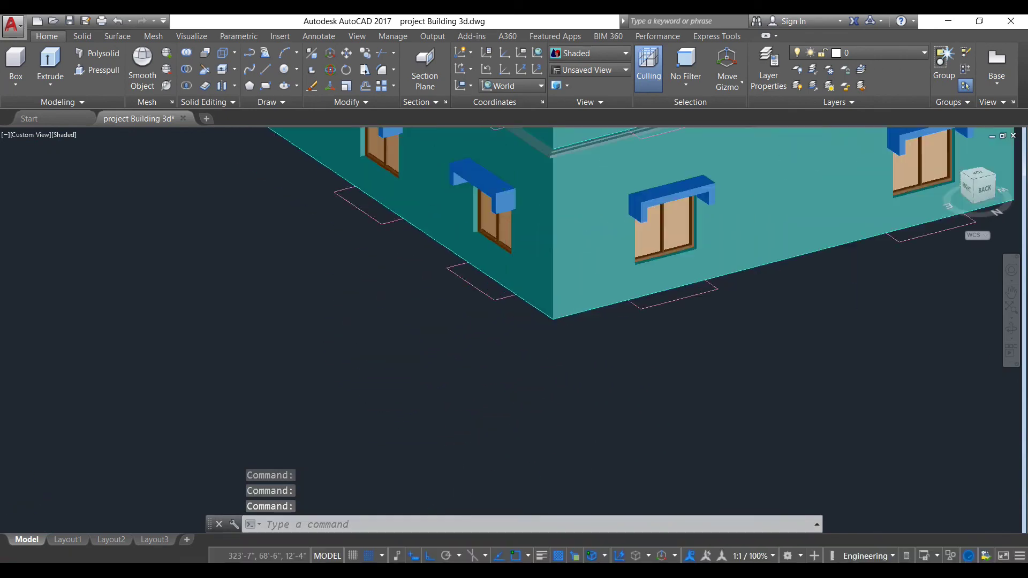
{"action": "middle_click_drag", "start_coordinate": [609, 358], "coordinate": [560, 515]}
{"action": "left_click", "coordinate": [609, 353]}
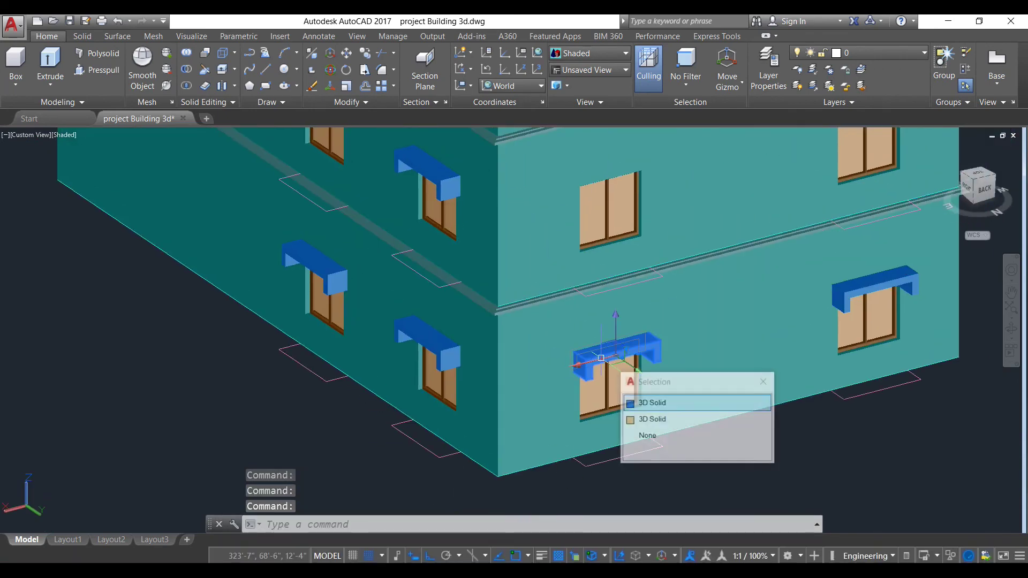
{"action": "left_click", "coordinate": [670, 400]}
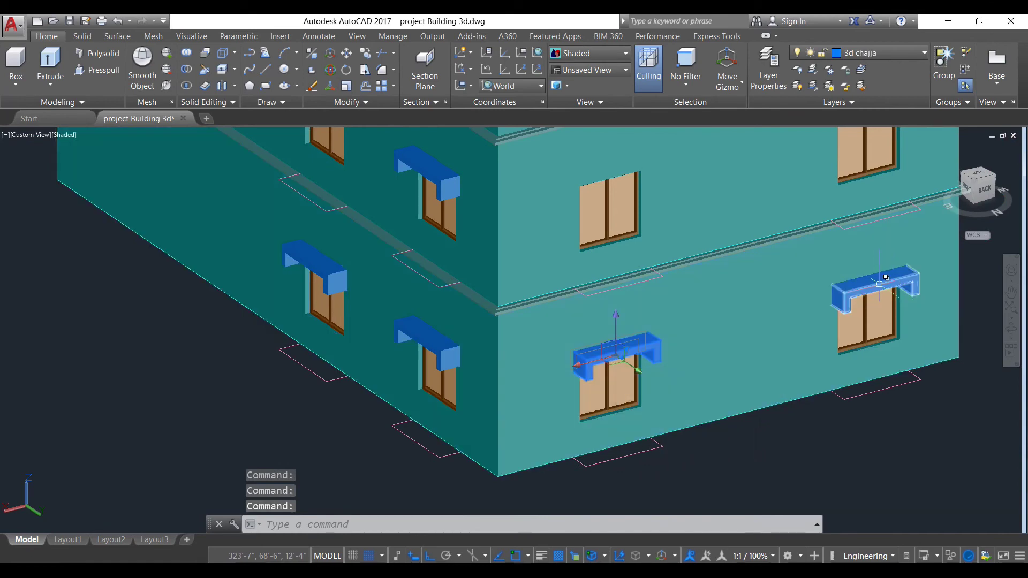
{"action": "left_click", "coordinate": [878, 281]}
{"action": "left_click", "coordinate": [891, 329]}
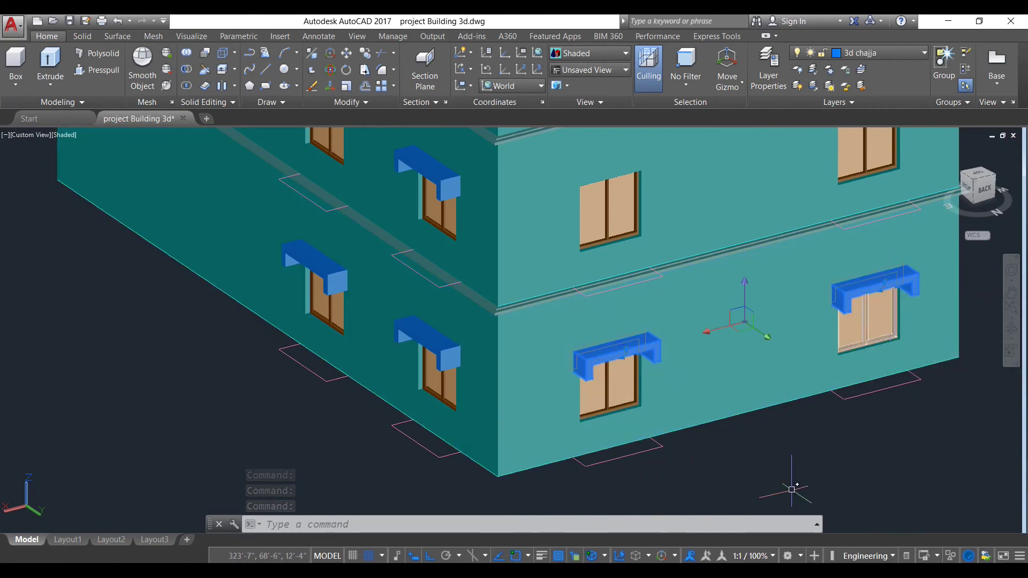
{"action": "key", "text": "Return"}
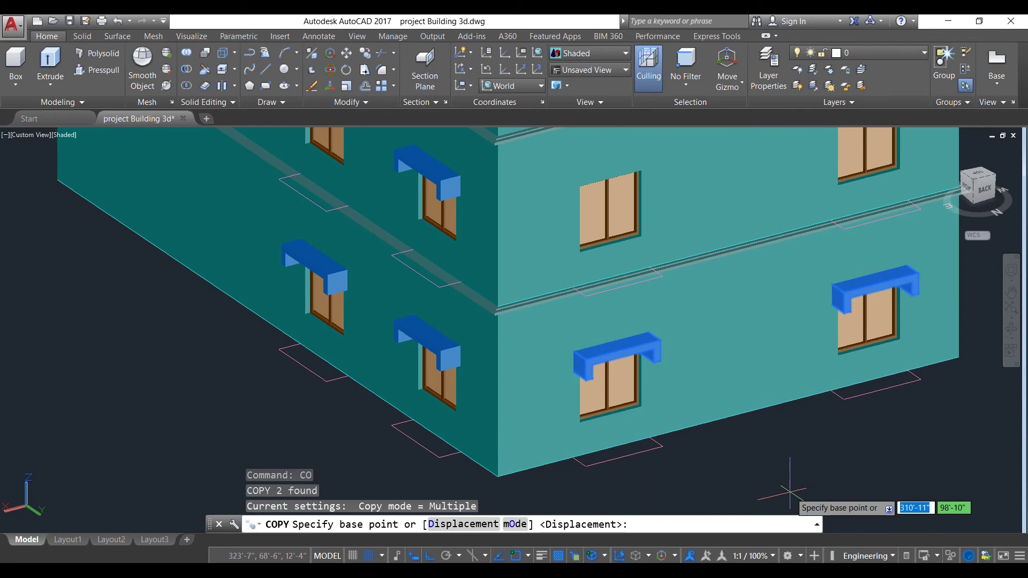
{"action": "scroll", "coordinate": [580, 412], "scroll_direction": "up", "scroll_amount": 5}
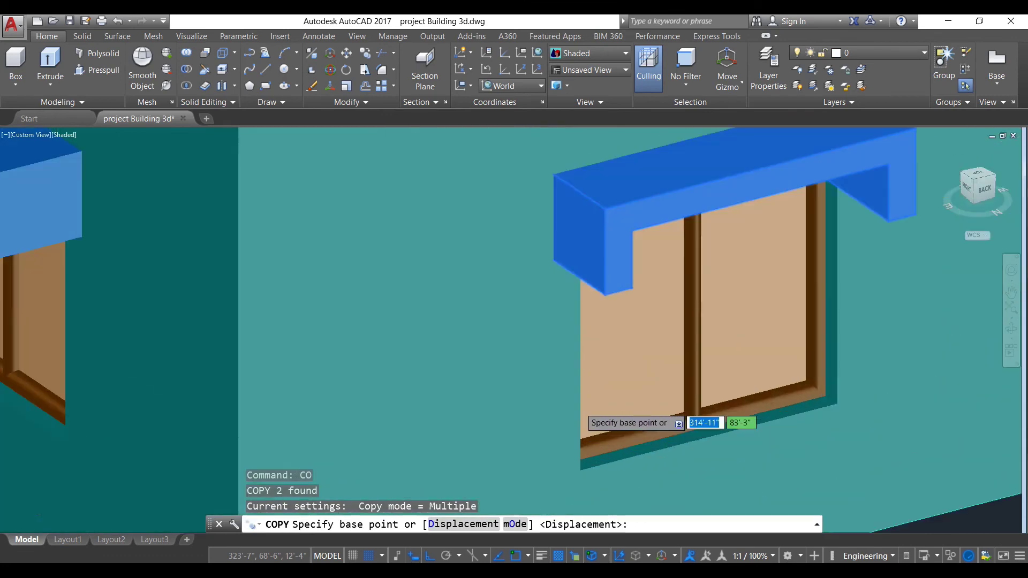
{"action": "scroll", "coordinate": [580, 469], "scroll_direction": "up", "scroll_amount": 3}
{"action": "left_click", "coordinate": [577, 471]}
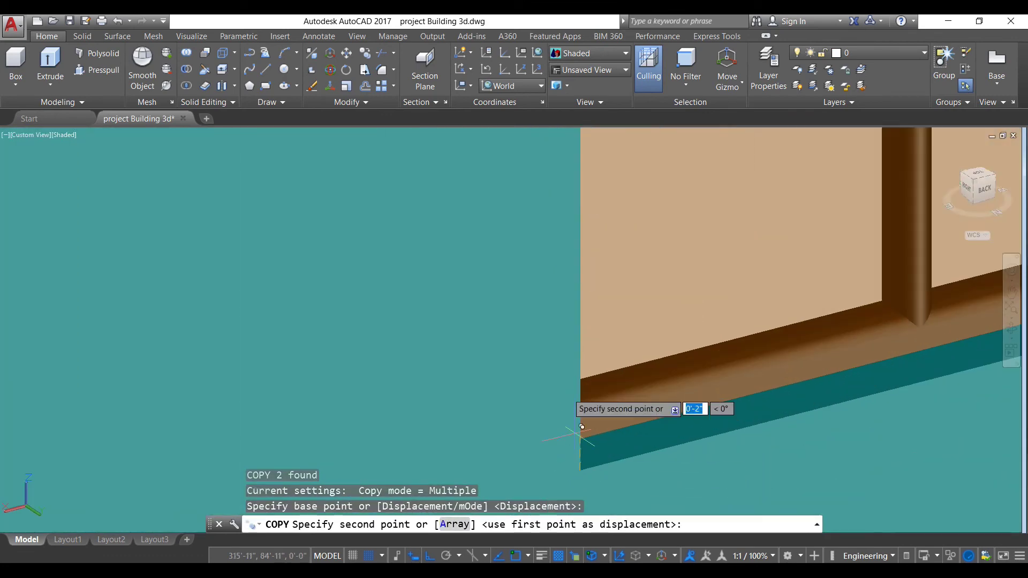
{"action": "scroll", "coordinate": [570, 402], "scroll_direction": "down", "scroll_amount": 5}
{"action": "scroll", "coordinate": [548, 206], "scroll_direction": "up", "scroll_amount": 6}
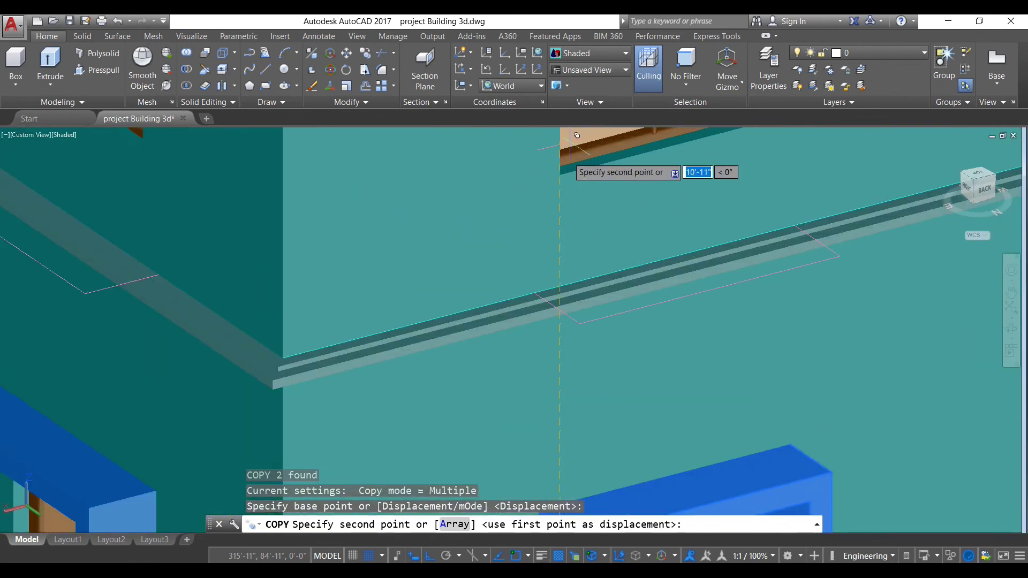
{"action": "left_click", "coordinate": [536, 236]}
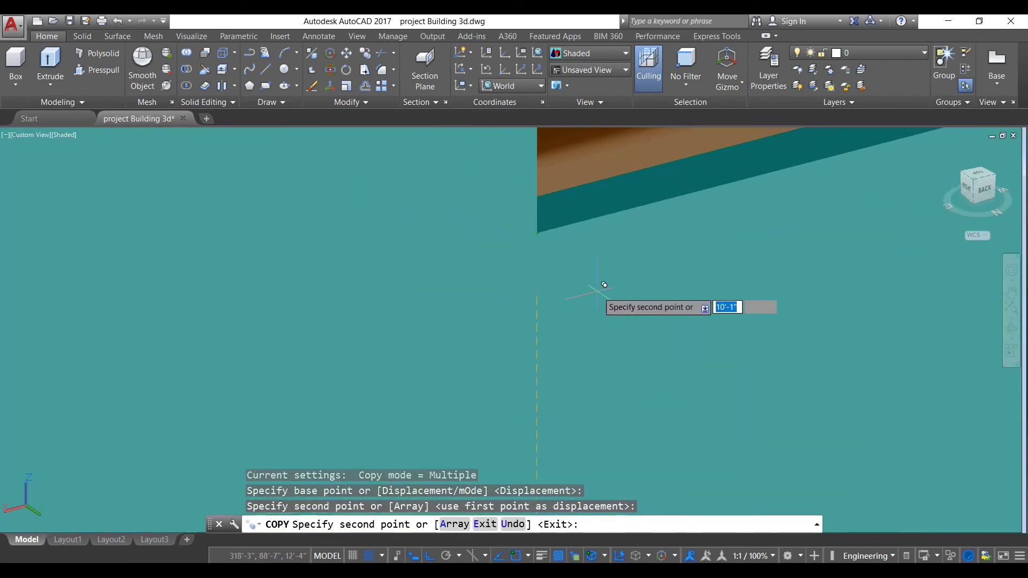
{"action": "scroll", "coordinate": [599, 300], "scroll_direction": "down", "scroll_amount": 5}
{"action": "key", "text": "Escape"}
{"action": "scroll", "coordinate": [761, 383], "scroll_direction": "down", "scroll_amount": 2}
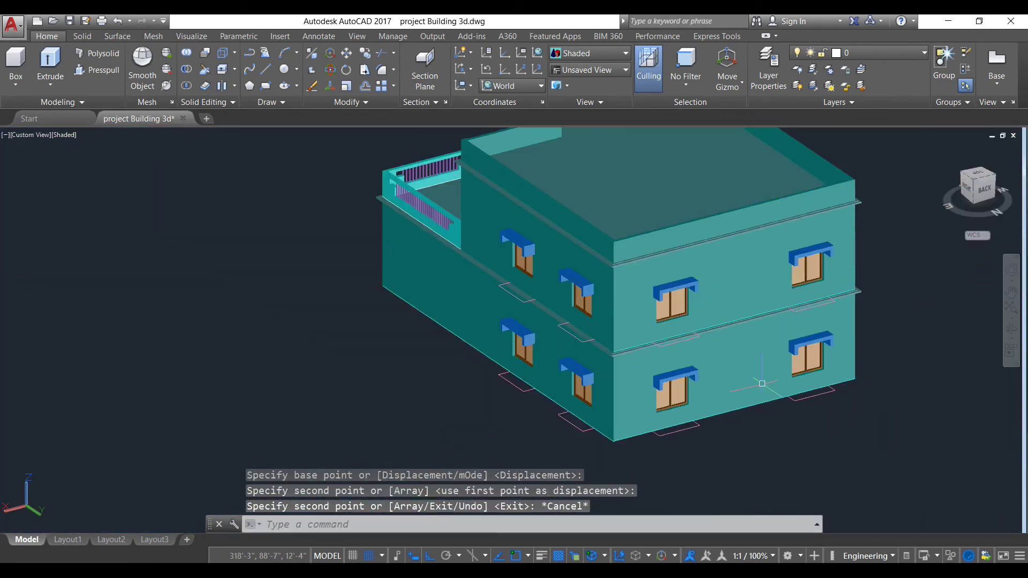
Step: Copy the left-side wall's two ground-floor chajjas to the windows above, from the lower window's bottom-left opening corner to the upper one's
{"action": "middle_click_drag", "start_coordinate": [830, 439], "coordinate": [557, 439], "text": "shift"}
{"action": "scroll", "coordinate": [504, 393], "scroll_direction": "up", "scroll_amount": 5}
{"action": "left_click", "coordinate": [485, 322]}
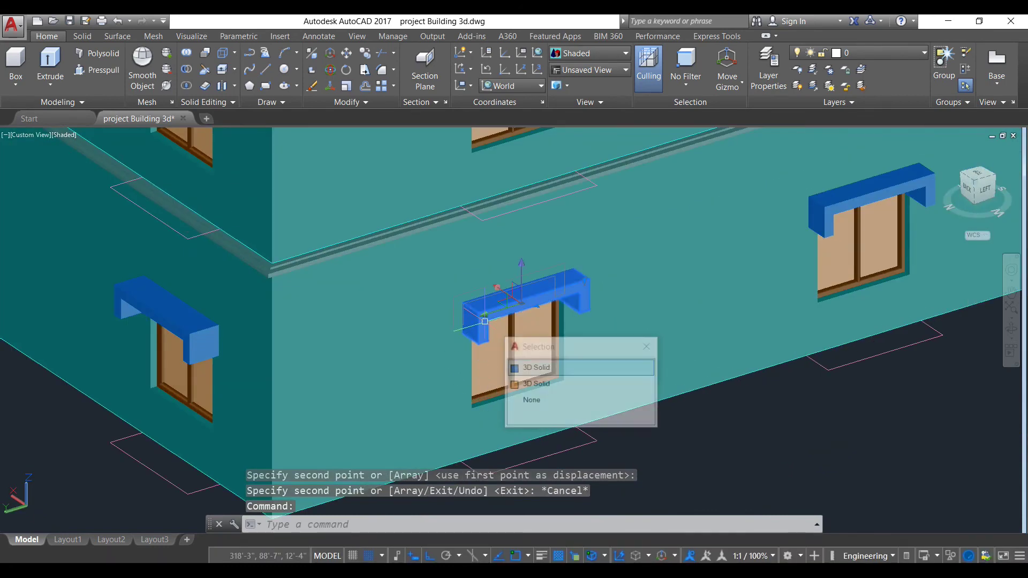
{"action": "left_click", "coordinate": [549, 362]}
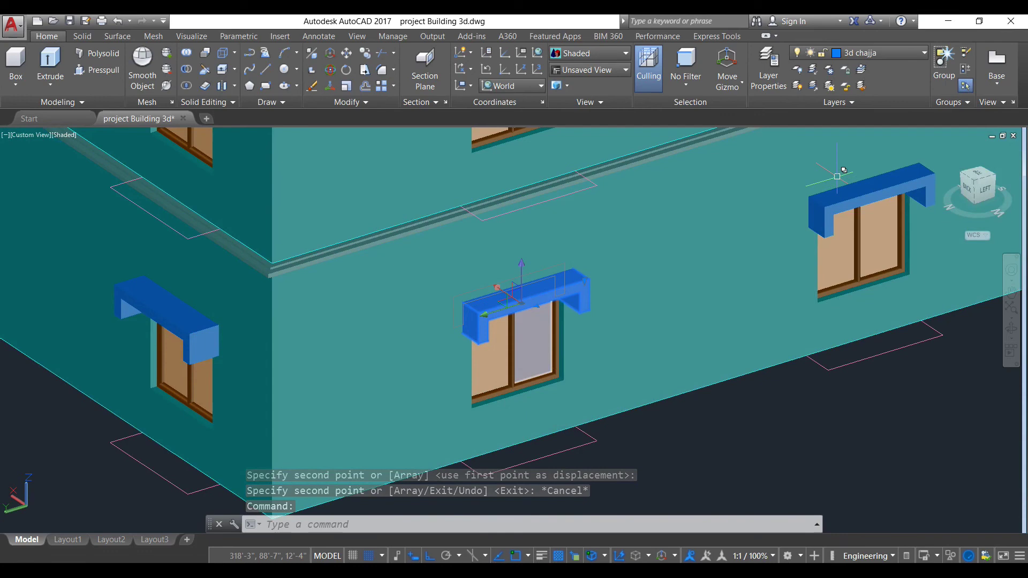
{"action": "left_click", "coordinate": [841, 213]}
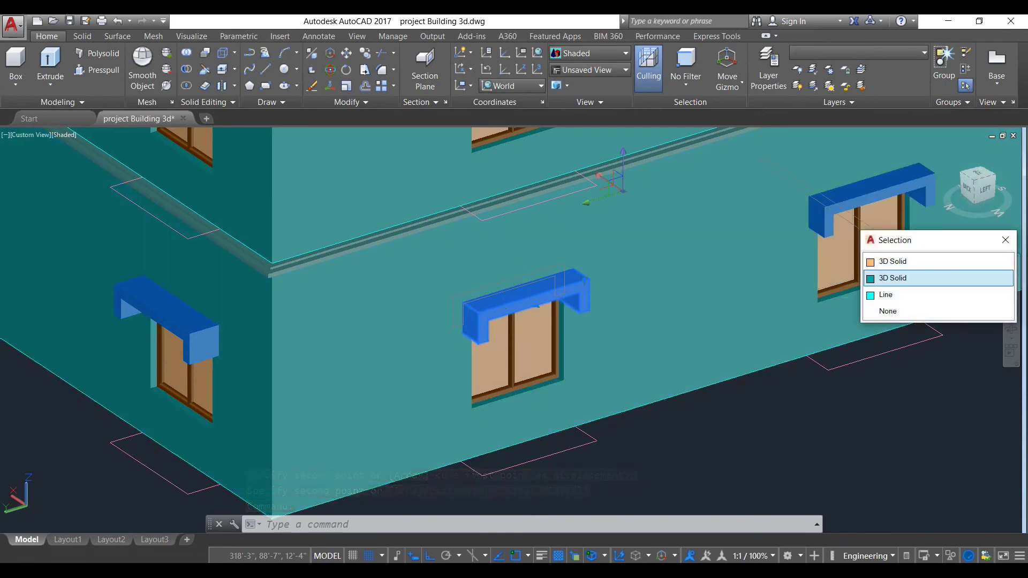
{"action": "key", "text": "Down"}
{"action": "key", "text": "Down"}
{"action": "key", "text": "Down"}
{"action": "key", "text": "Down"}
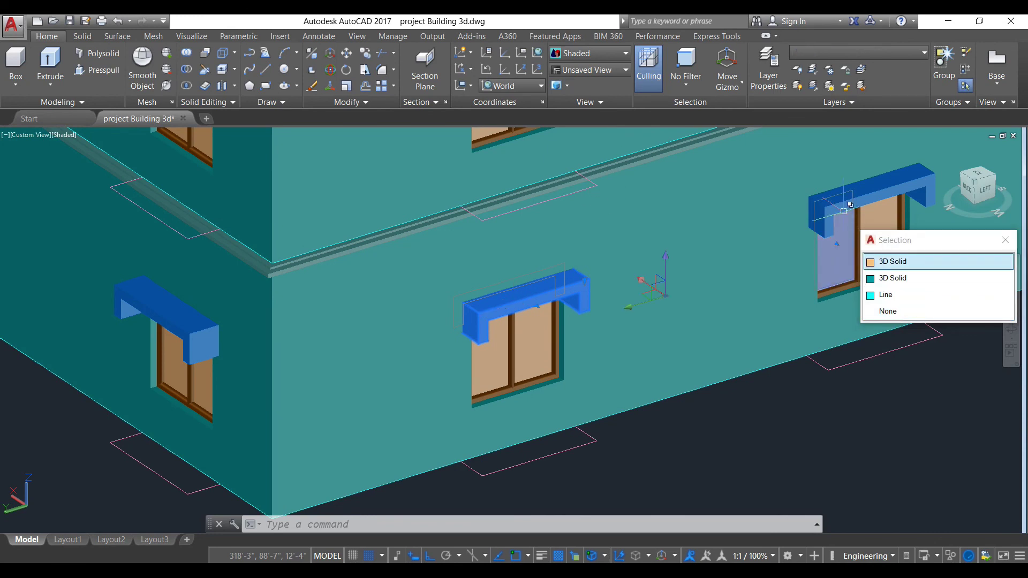
{"action": "left_click", "coordinate": [838, 201]}
{"action": "left_click", "coordinate": [880, 247]}
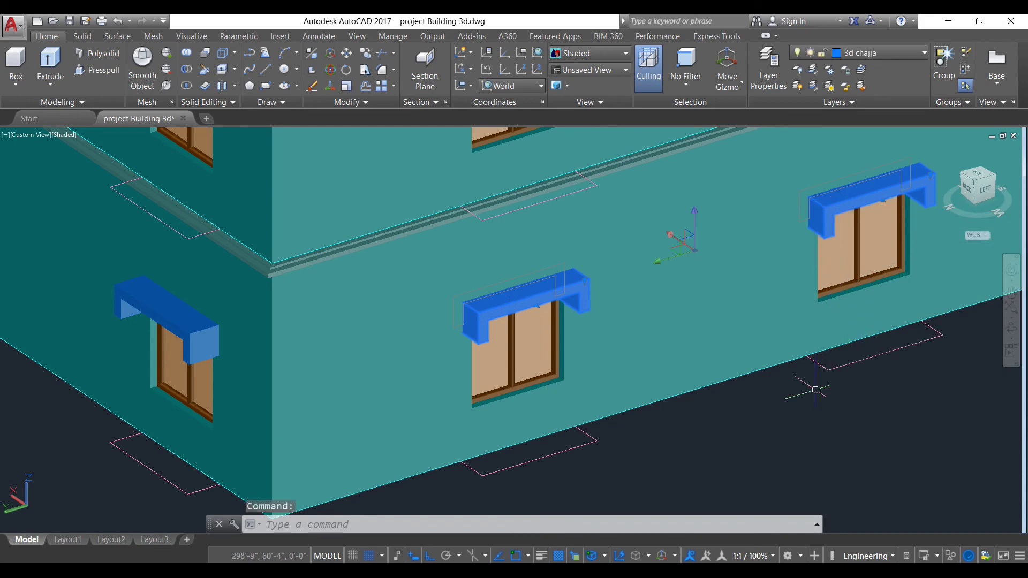
{"action": "scroll", "coordinate": [769, 451], "scroll_direction": "down", "scroll_amount": 2}
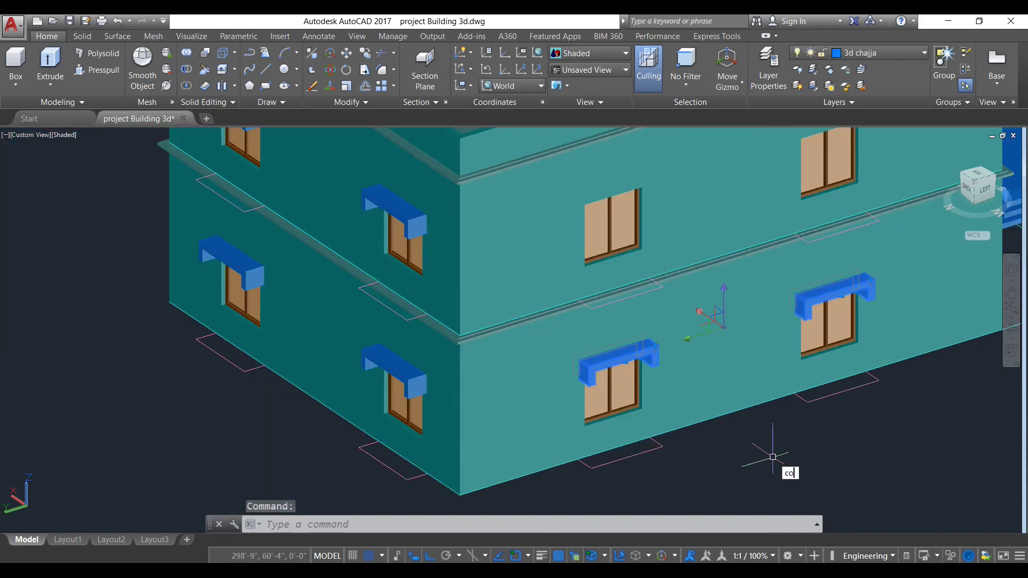
{"action": "key", "text": "Return"}
{"action": "scroll", "coordinate": [669, 420], "scroll_direction": "up", "scroll_amount": 6}
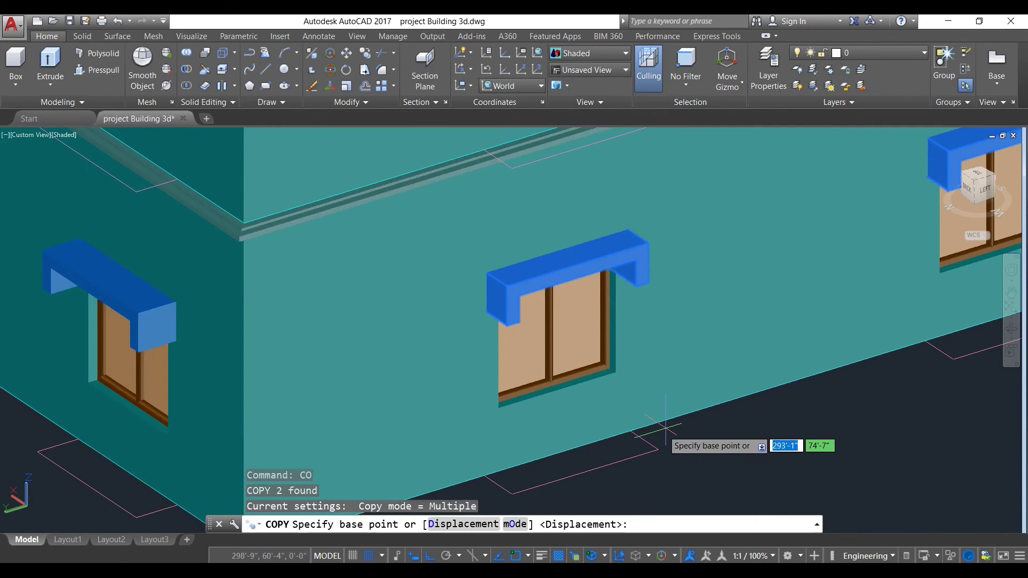
{"action": "left_click", "coordinate": [323, 388]}
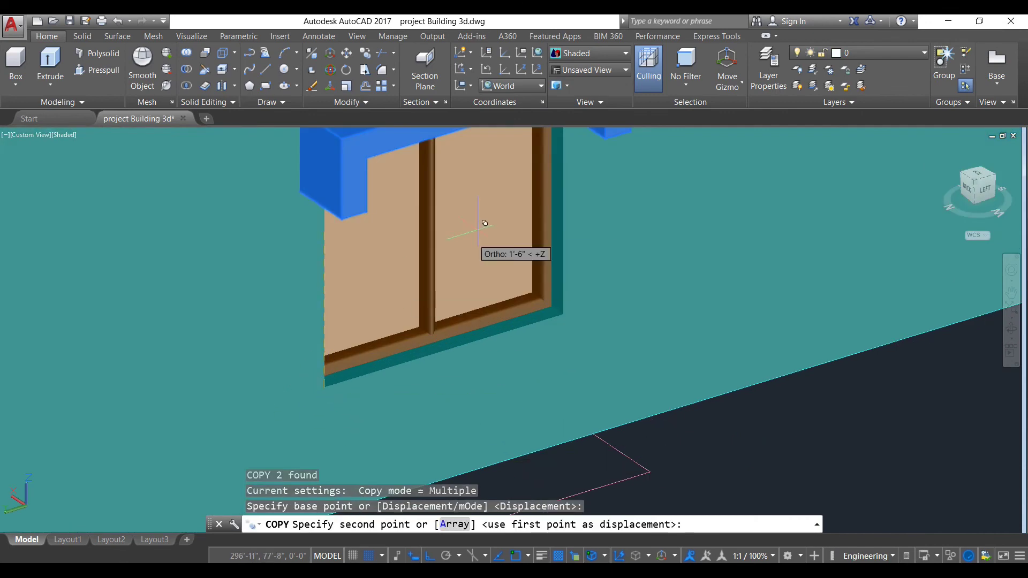
{"action": "scroll", "coordinate": [484, 223], "scroll_direction": "down", "scroll_amount": 4}
{"action": "scroll", "coordinate": [447, 275], "scroll_direction": "up", "scroll_amount": 5}
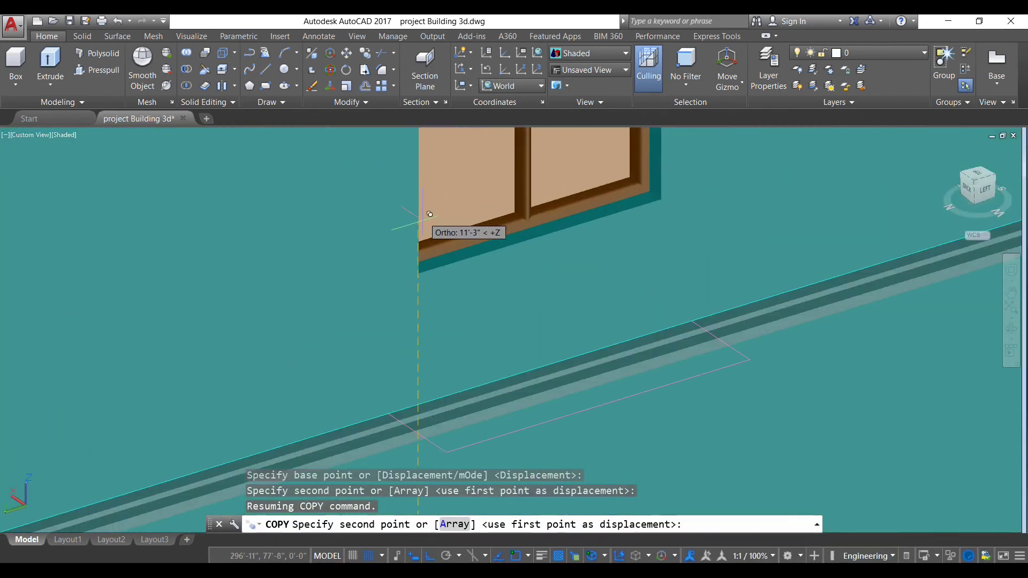
{"action": "left_click", "coordinate": [418, 274]}
{"action": "scroll", "coordinate": [497, 291], "scroll_direction": "down", "scroll_amount": 5}
{"action": "key", "text": "Escape"}
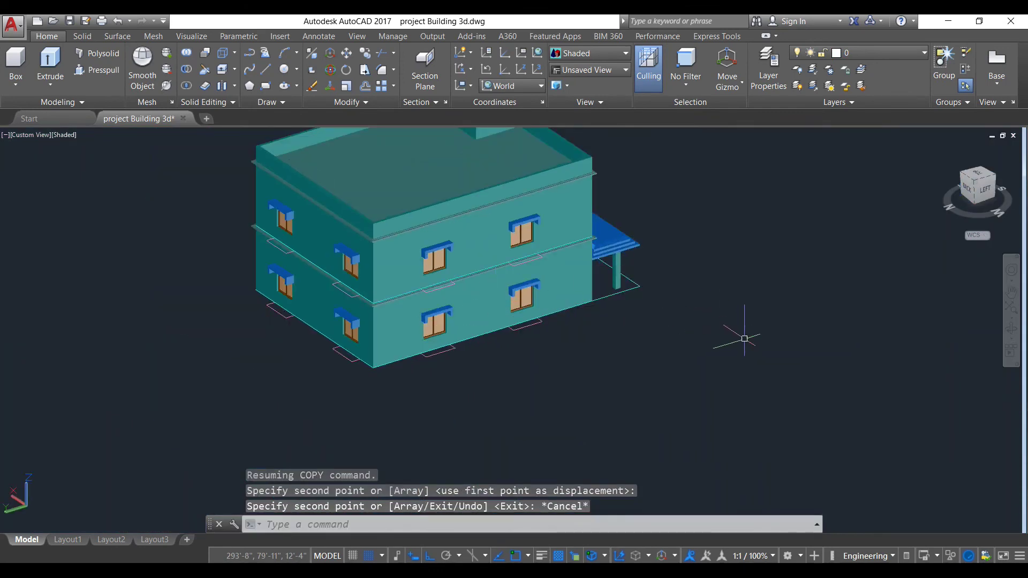
{"action": "middle_click_drag", "start_coordinate": [744, 338], "coordinate": [482, 359], "text": "shift"}
{"action": "scroll", "coordinate": [483, 359], "scroll_direction": "up", "scroll_amount": 3}
{"action": "scroll", "coordinate": [482, 359], "scroll_direction": "down", "scroll_amount": 8}
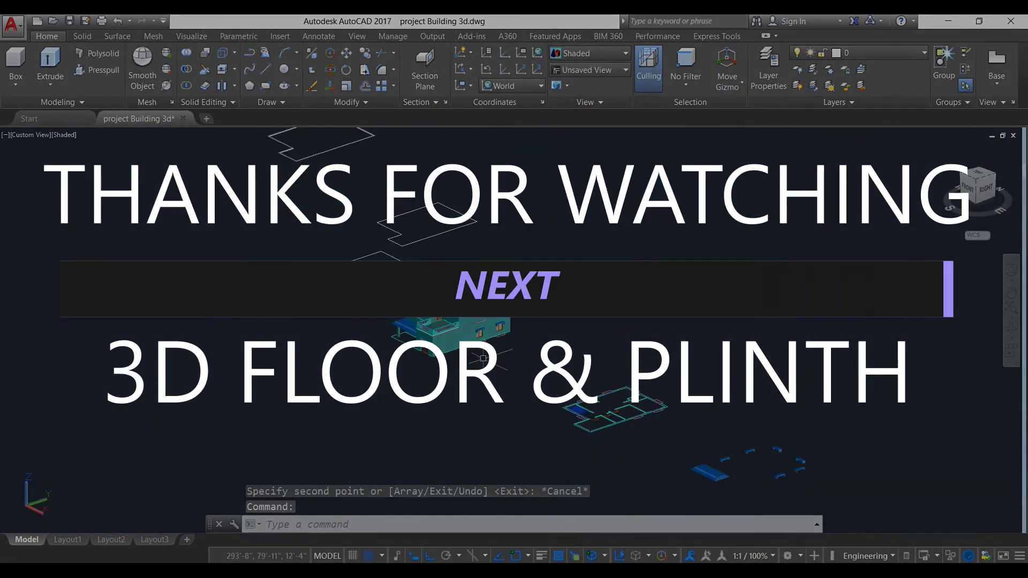